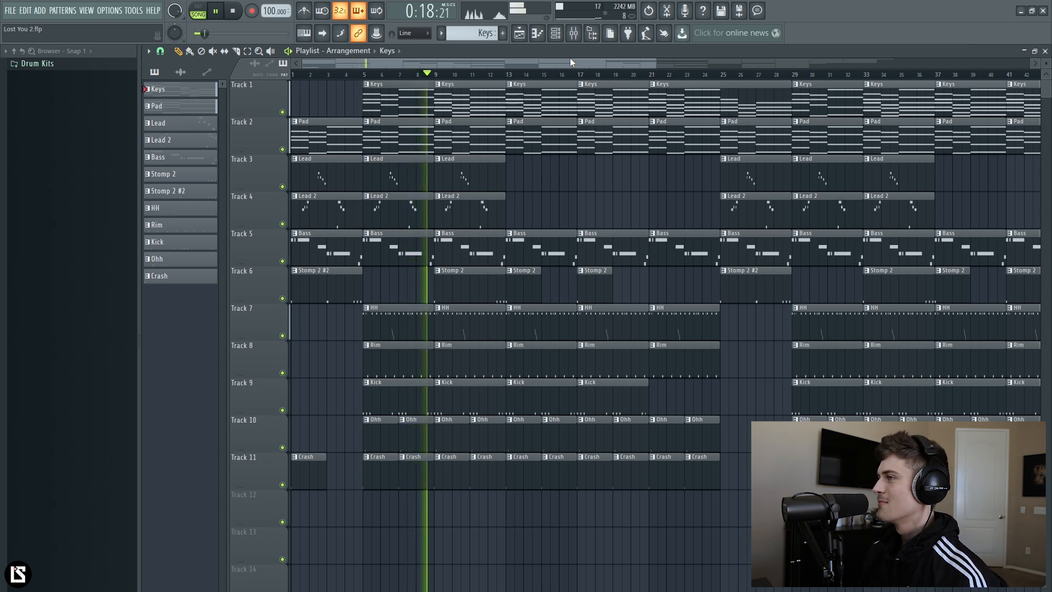
# Stop playback and highlight the clips in bars 5–12, and the matching clips in bars 29–36, across the arrangement's tracks
pyautogui.press('space')
pyautogui.moveTo(351, 82); pyautogui.dragTo(299, 488)
pyautogui.moveTo(397, 522); pyautogui.dragTo(475, 115)
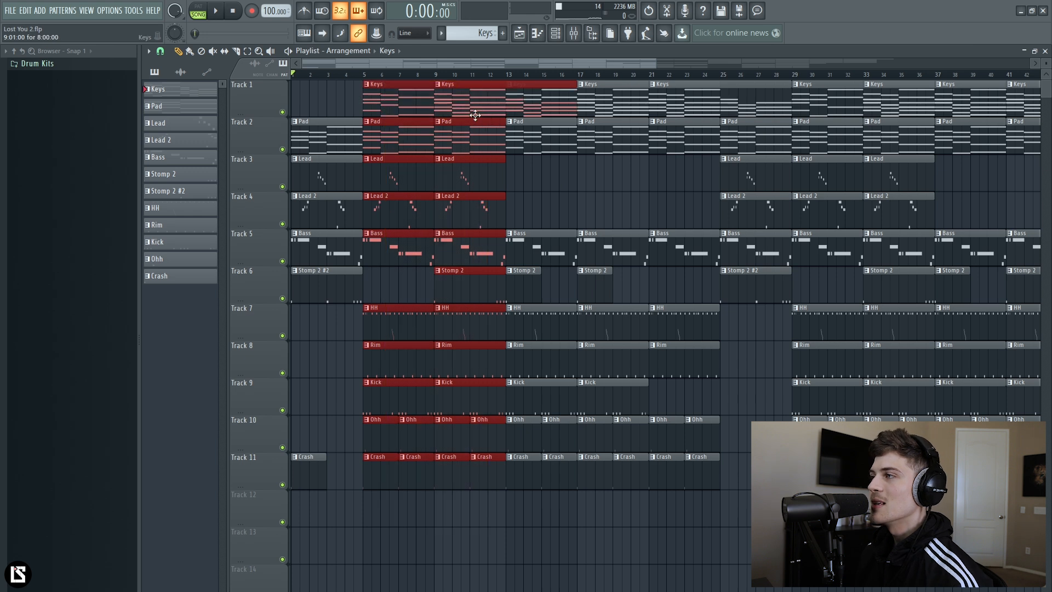
pyautogui.moveTo(536, 82); pyautogui.dragTo(758, 527)
pyautogui.moveTo(752, 476); pyautogui.dragTo(907, 474)
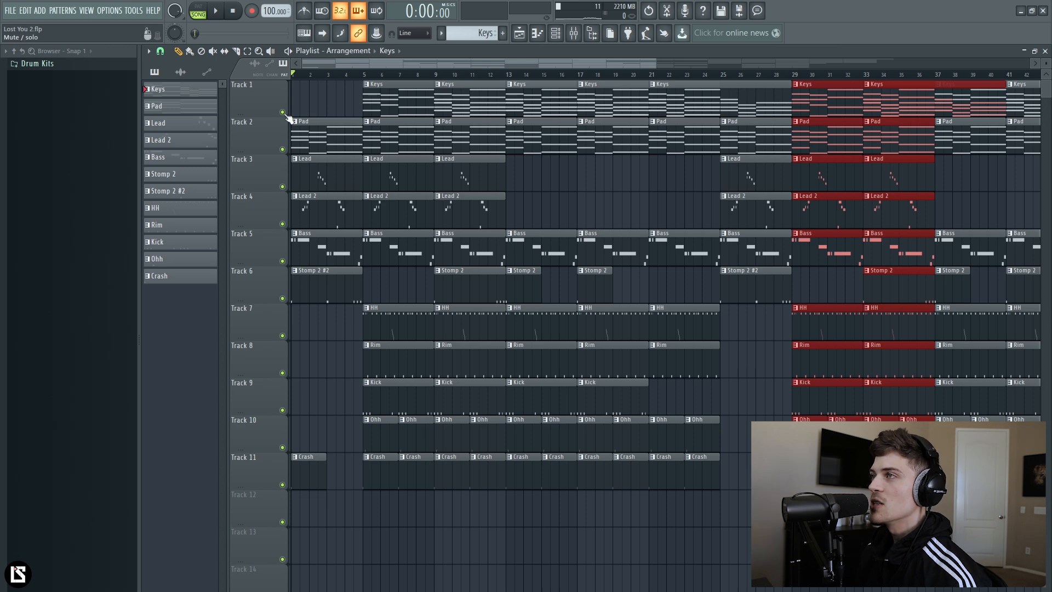
# Open the Keys pattern in the piano roll and look through its chords and the Helpers options
pyautogui.doubleClick(437, 112)
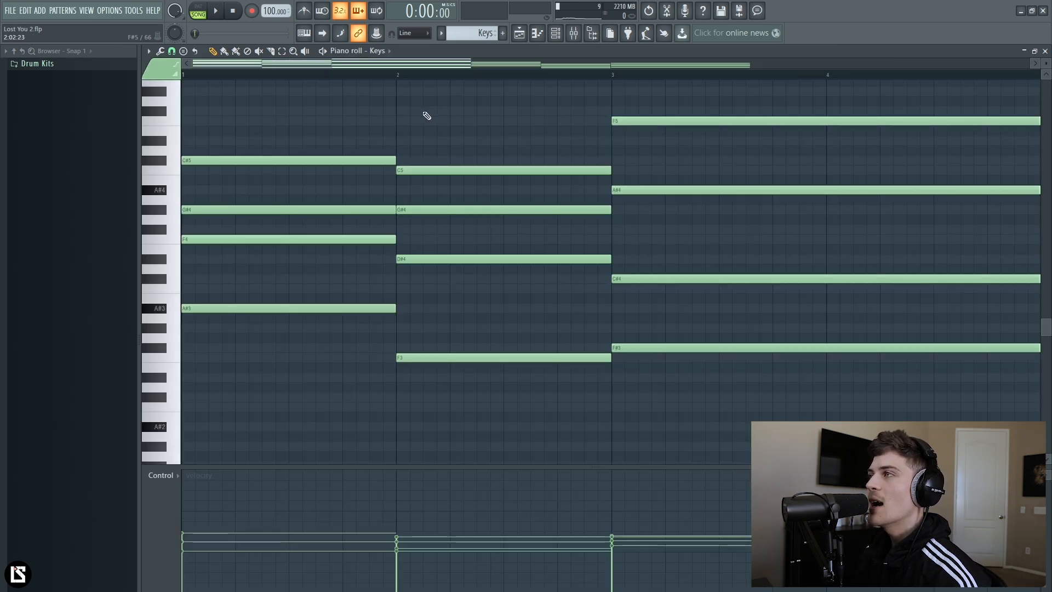
pyautogui.moveTo(407, 65); pyautogui.dragTo(644, 71)
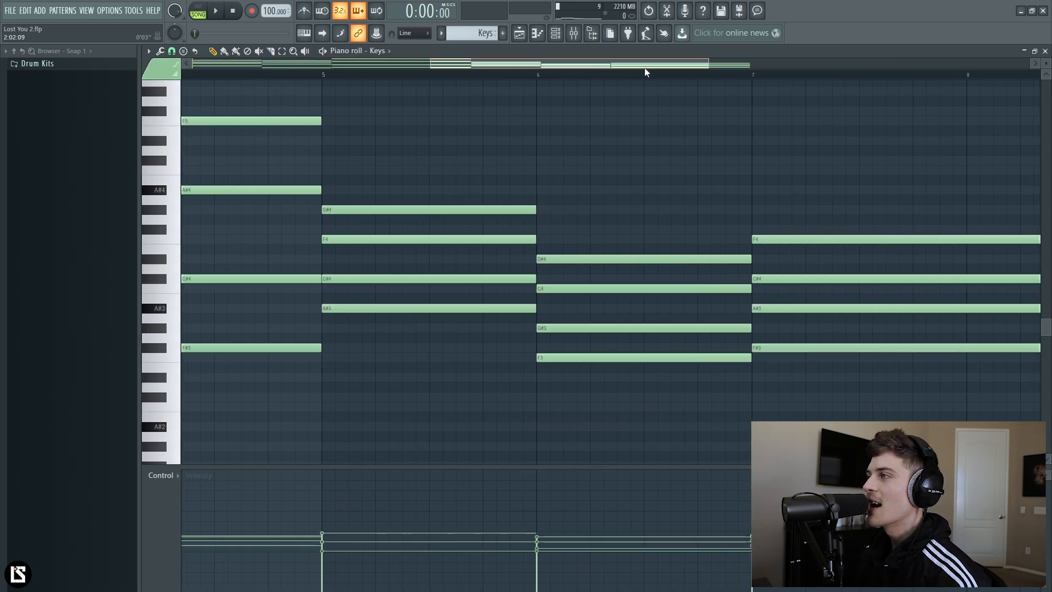
pyautogui.moveTo(644, 72); pyautogui.dragTo(399, 79)
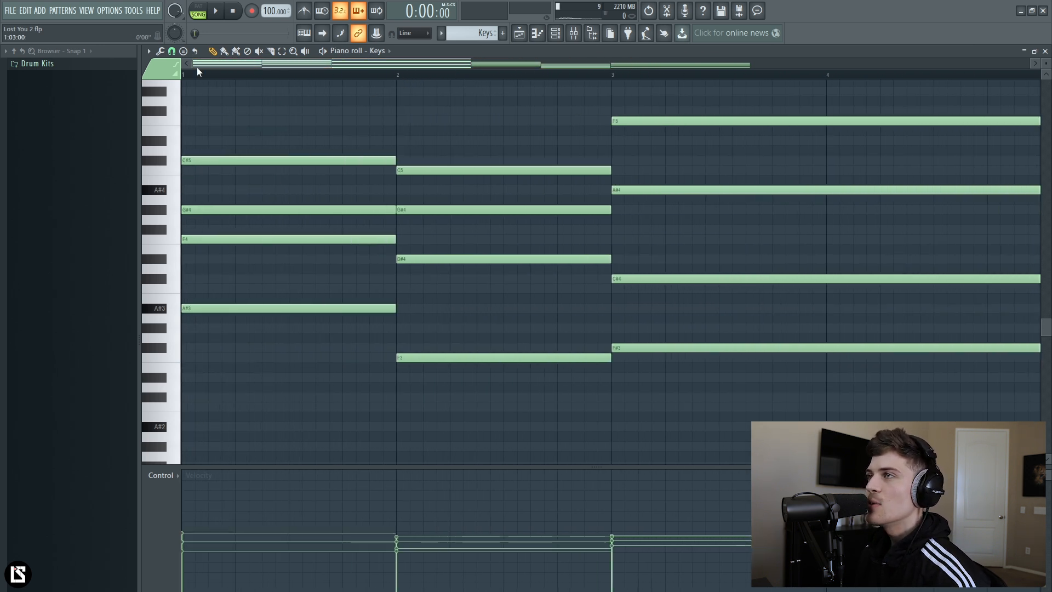
pyautogui.click(148, 51)
pyautogui.moveTo(180, 117)
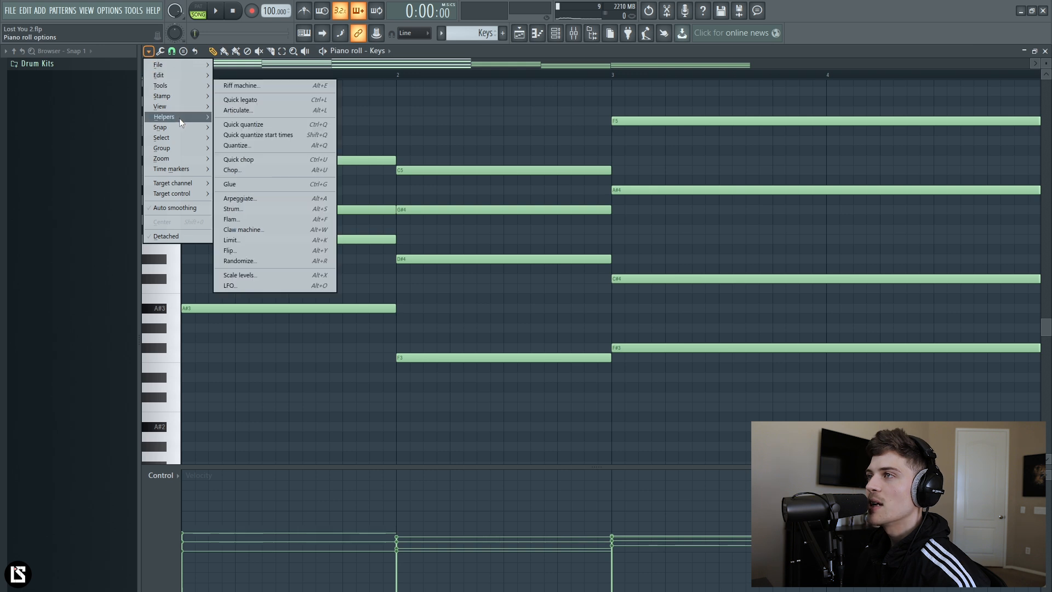
pyautogui.moveTo(255, 125)
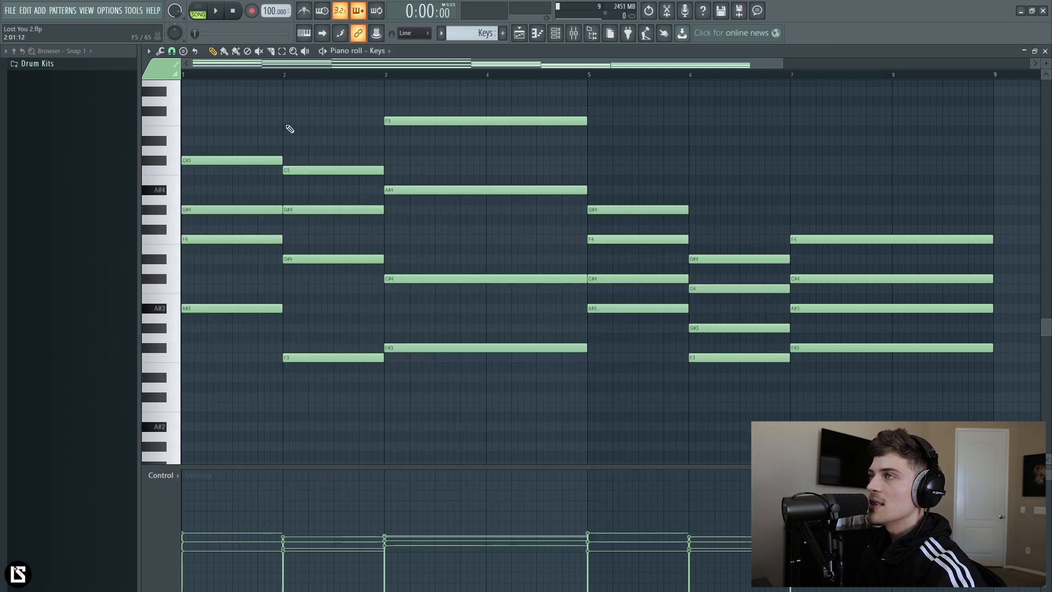
# Play the Keys pattern on its own in pattern mode and highlight the chords from bar 5 onward, then stop playback
pyautogui.scroll(1, 286, 130)
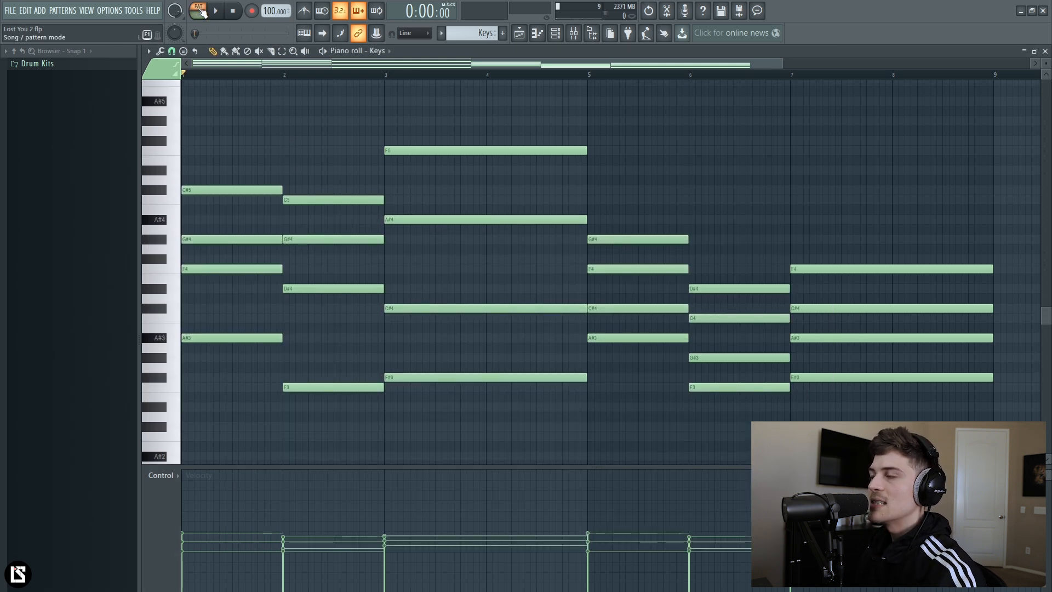
pyautogui.moveTo(625, 166); pyautogui.dragTo(844, 432)
pyautogui.click(721, 225)
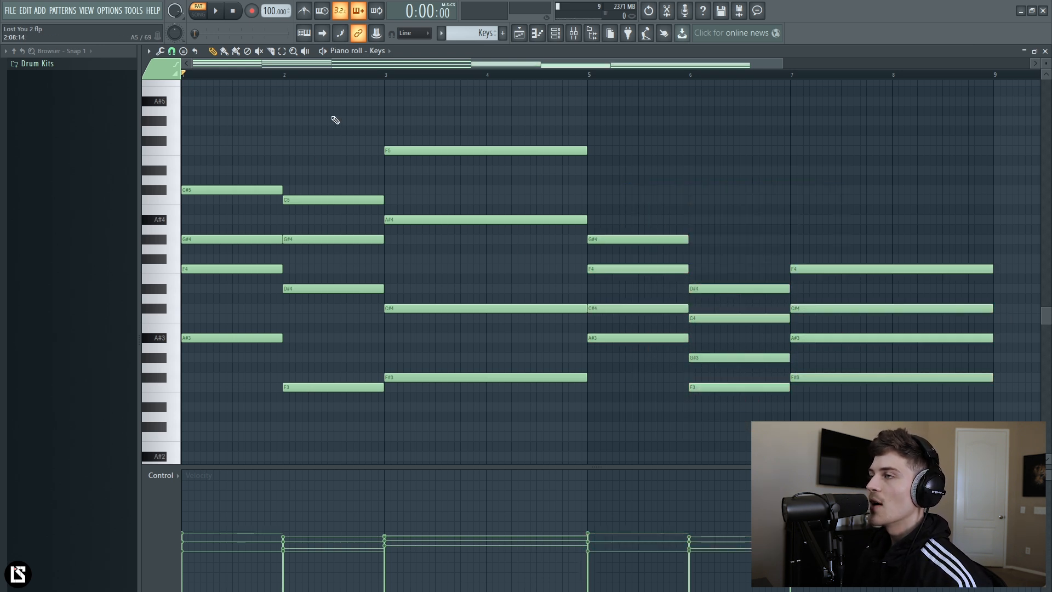
pyautogui.press('space')
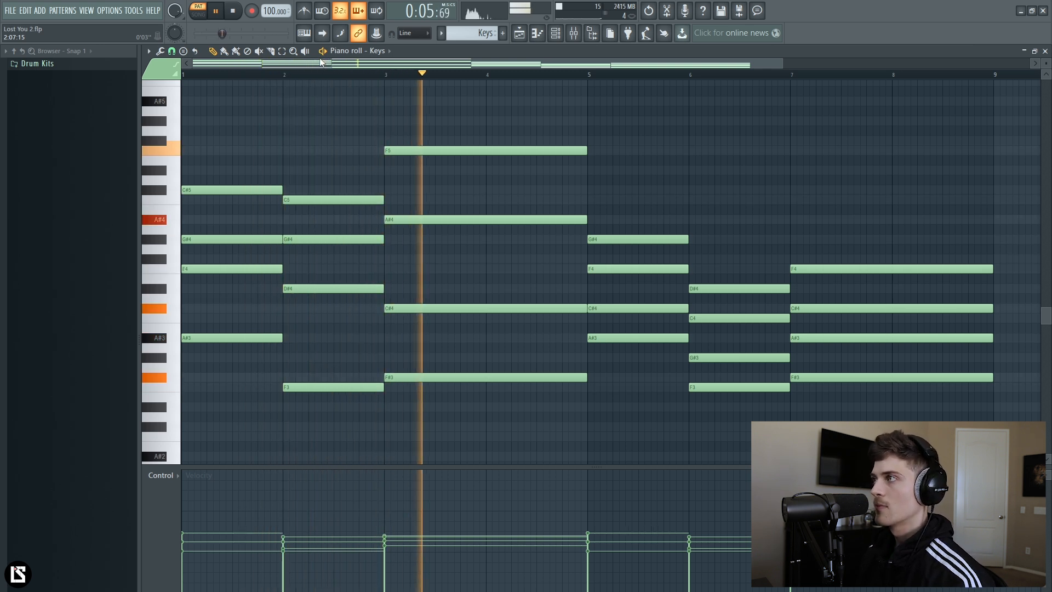
pyautogui.moveTo(633, 176); pyautogui.dragTo(856, 431)
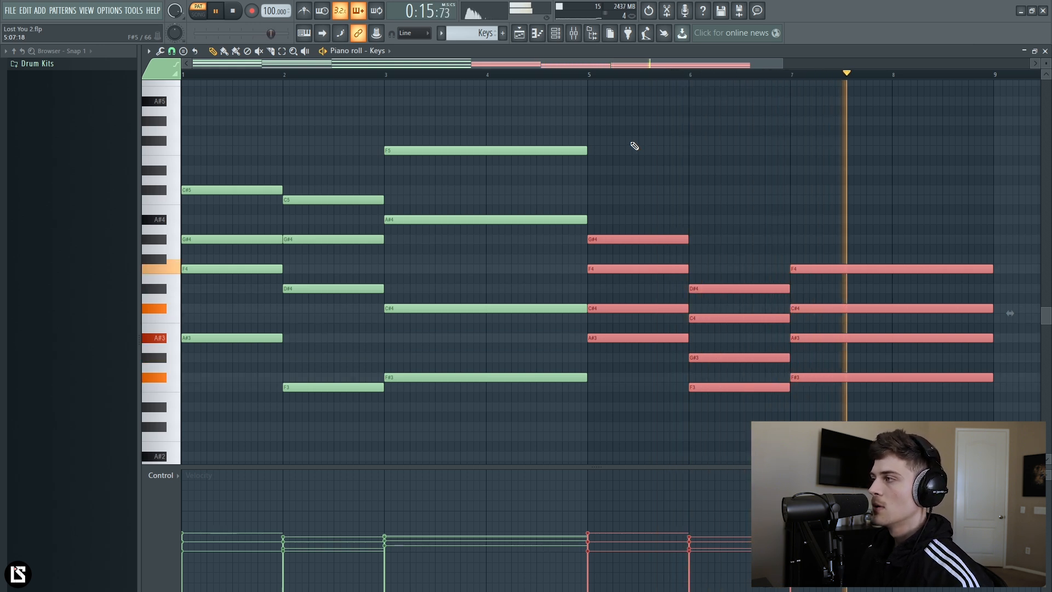
pyautogui.press('space')
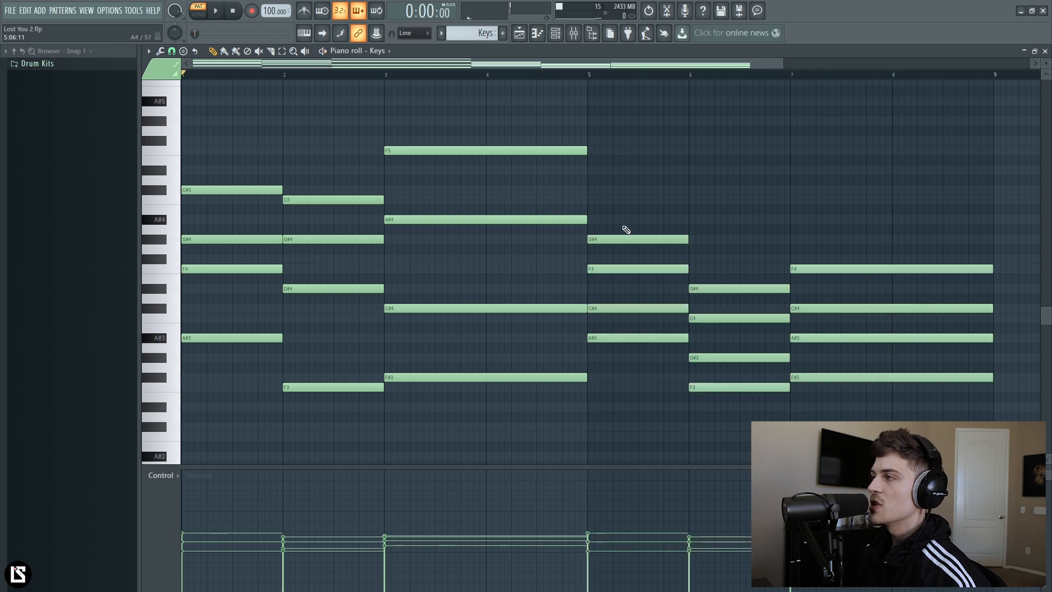
# Highlight the second-half chords and examine the notes of the bar 5 chord from its A#3 root up to G#4
pyautogui.moveTo(620, 182); pyautogui.dragTo(853, 430)
pyautogui.keyDown('ctrl'); pyautogui.click(691, 135); pyautogui.keyUp('ctrl')
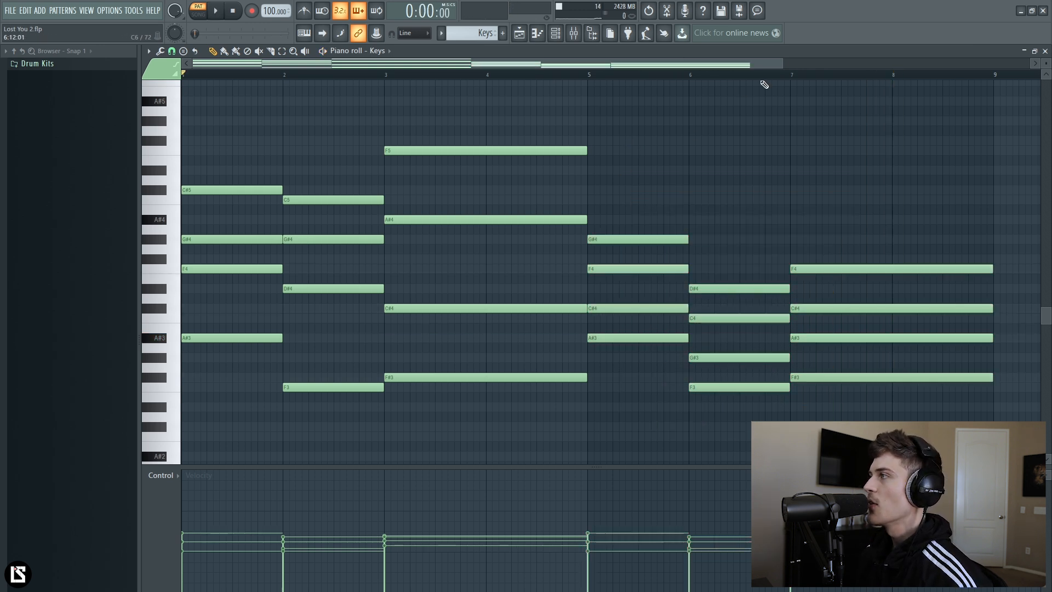
pyautogui.scroll(2, 768, 79)
pyautogui.moveTo(620, 62); pyautogui.dragTo(677, 74)
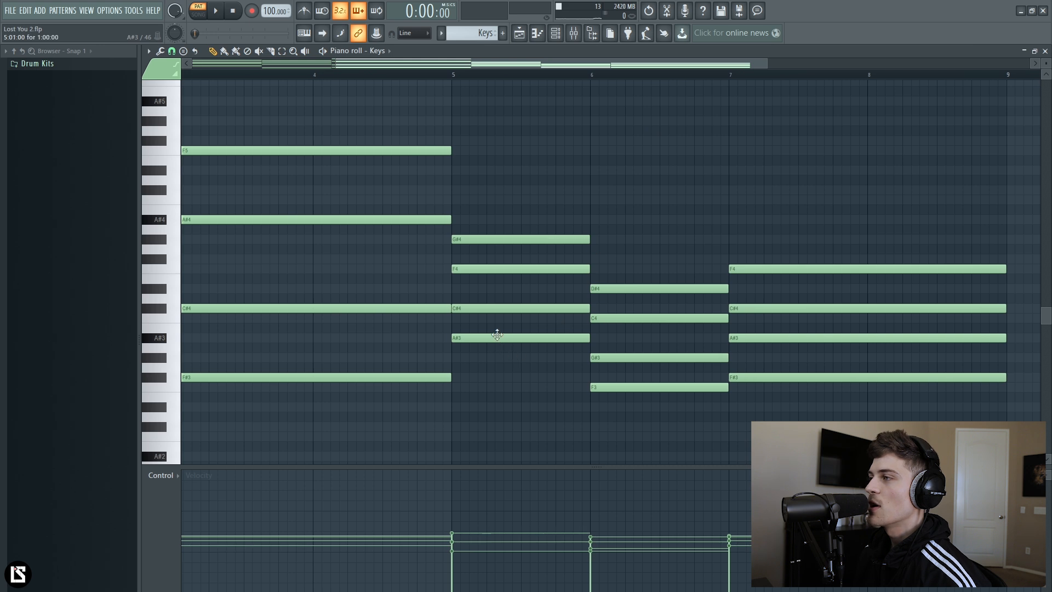
pyautogui.moveTo(500, 324); pyautogui.dragTo(497, 377)
pyautogui.keyDown('ctrl'); pyautogui.click(501, 384); pyautogui.keyUp('ctrl')
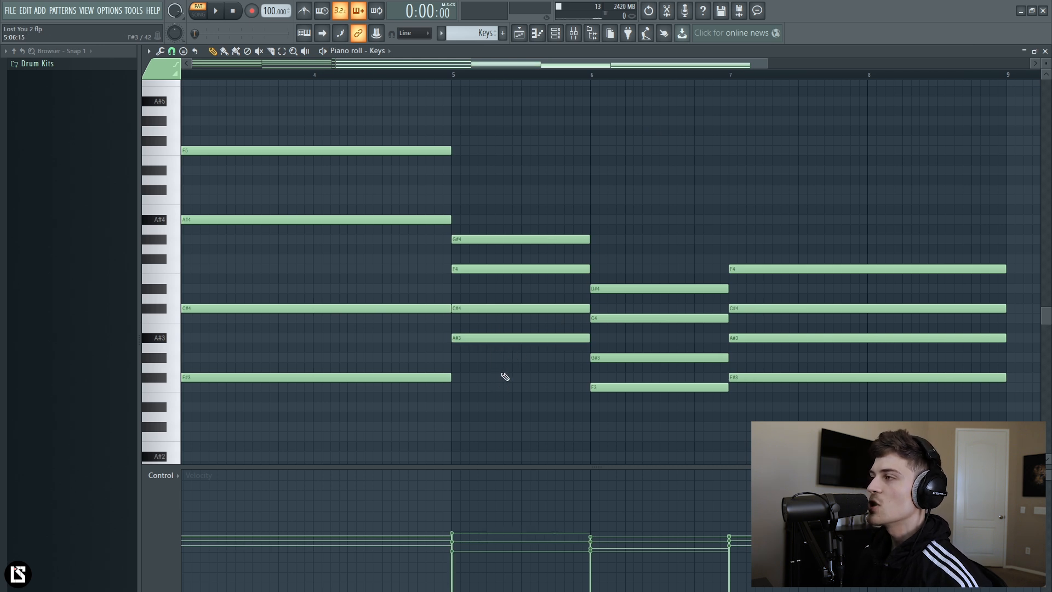
pyautogui.moveTo(477, 328); pyautogui.dragTo(488, 292)
pyautogui.moveTo(474, 256); pyautogui.dragTo(487, 360)
pyautogui.moveTo(474, 206); pyautogui.dragTo(488, 243)
pyautogui.rightClick(496, 192)
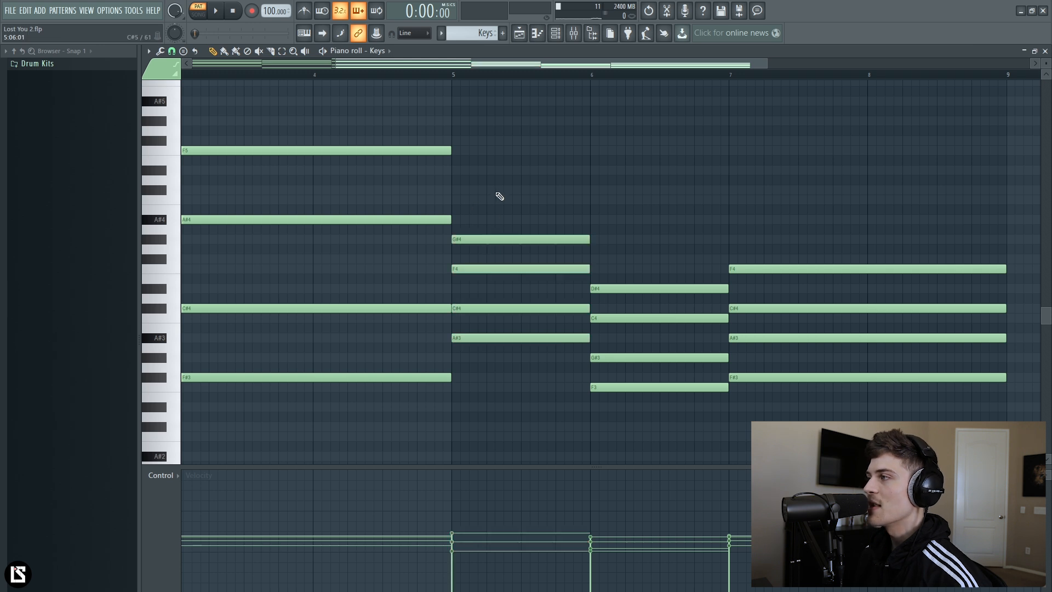
pyautogui.moveTo(475, 337); pyautogui.dragTo(487, 230)
pyautogui.keyDown('ctrl'); pyautogui.click(485, 347); pyautogui.keyUp('ctrl')
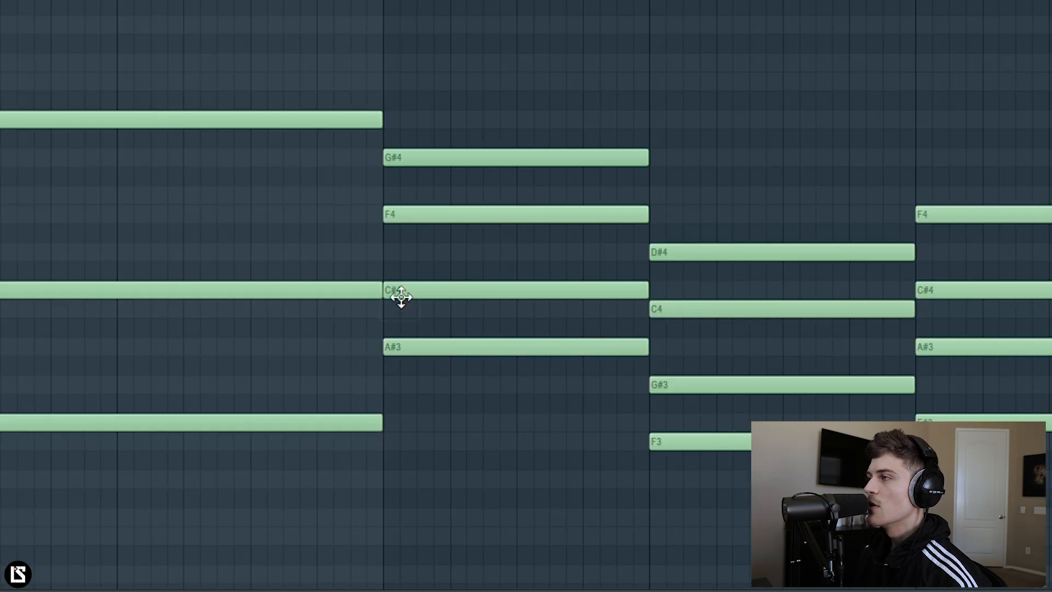
pyautogui.click(393, 253)
pyautogui.rightClick(392, 254)
pyautogui.click(395, 197)
pyautogui.rightClick(396, 196)
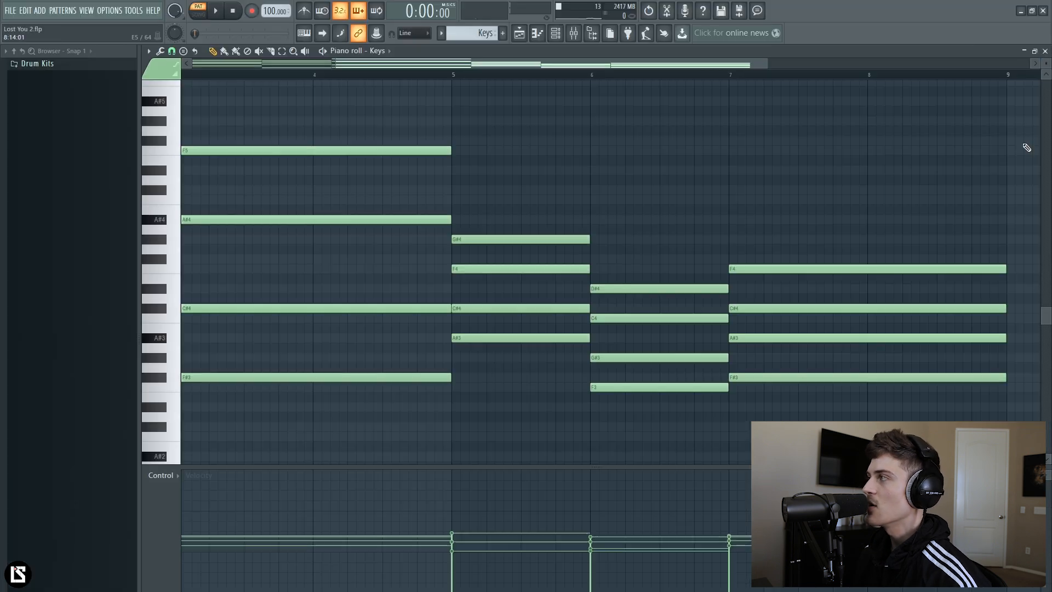
# Examine the notes of the bar 6 and bar 7 chords, starting from their F3 and F#3 root notes
pyautogui.scroll(1, 1046, 63)
pyautogui.click(662, 400)
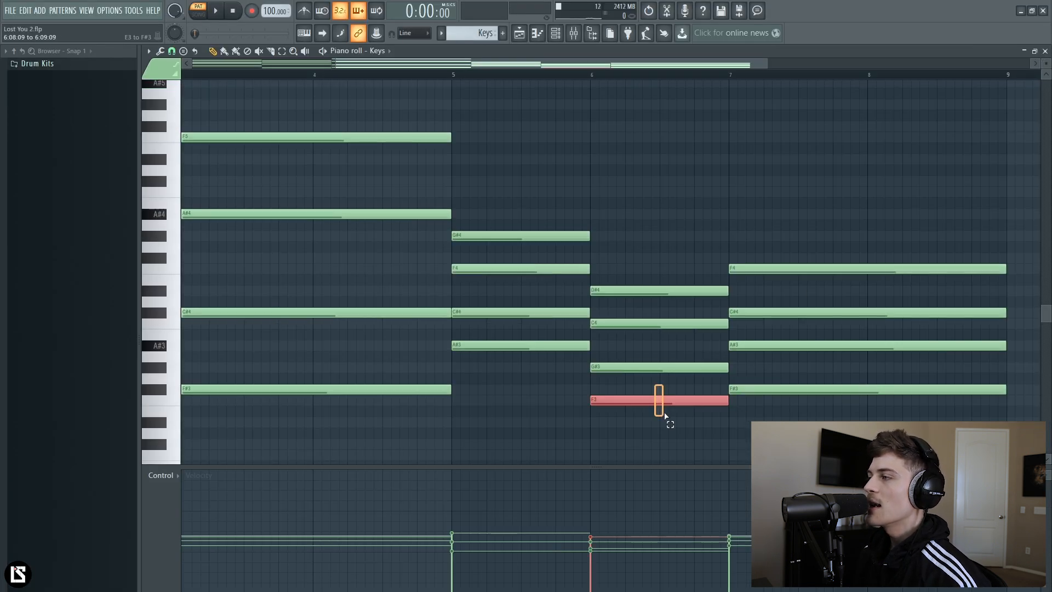
pyautogui.keyDown('ctrl'); pyautogui.moveTo(630, 386); pyautogui.dragTo(644, 208); pyautogui.keyUp('ctrl')
pyautogui.keyDown('ctrl'); pyautogui.click(720, 210); pyautogui.keyUp('ctrl')
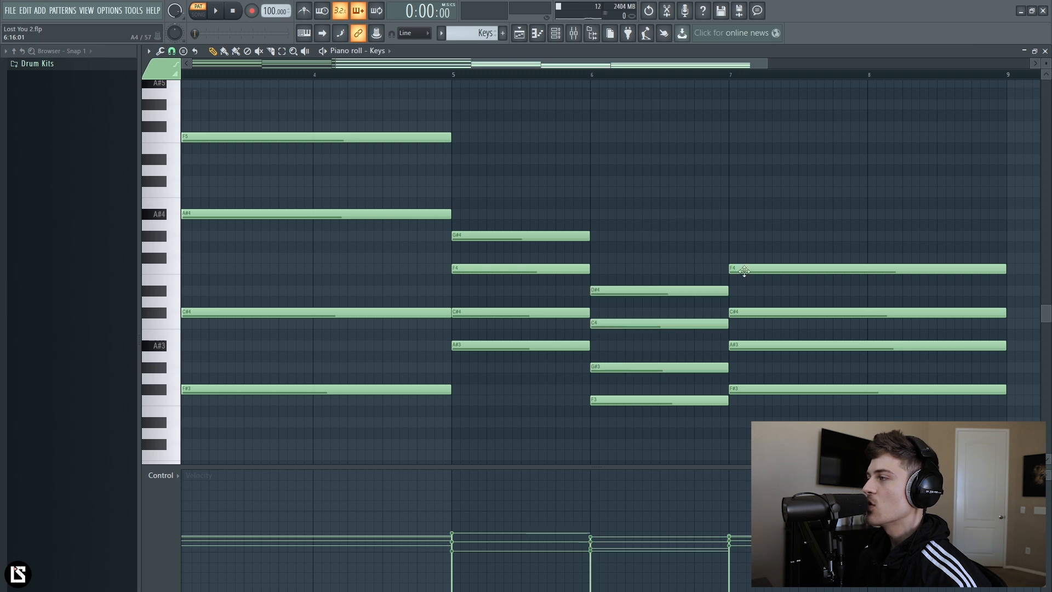
pyautogui.keyDown('ctrl'); pyautogui.moveTo(761, 378); pyautogui.dragTo(778, 420); pyautogui.keyUp('ctrl')
pyautogui.keyDown('ctrl'); pyautogui.moveTo(761, 372); pyautogui.dragTo(806, 211); pyautogui.keyUp('ctrl')
pyautogui.keyDown('ctrl'); pyautogui.click(806, 208); pyautogui.keyUp('ctrl')
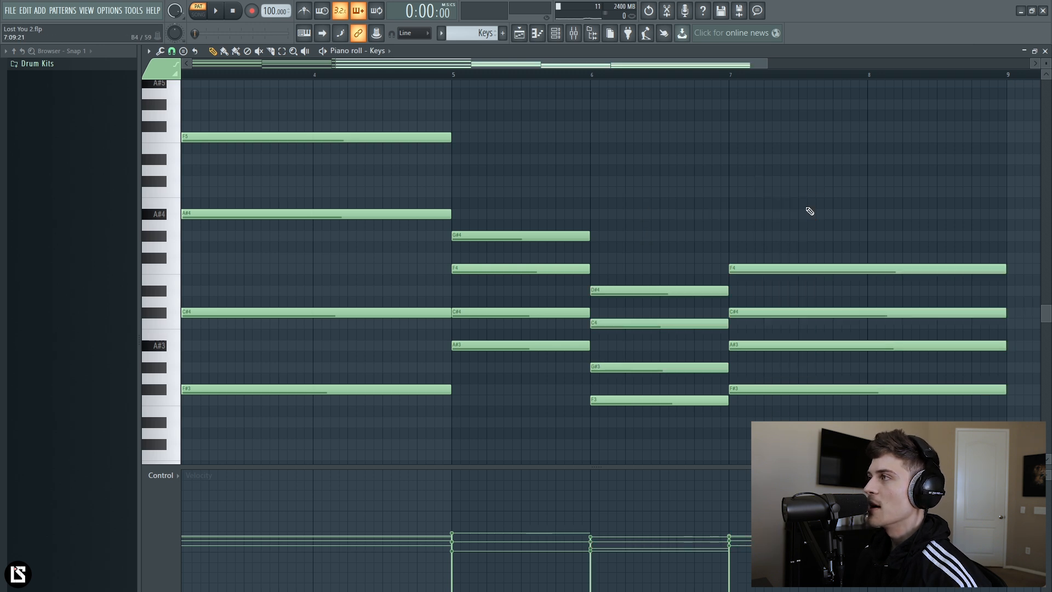
pyautogui.scroll(-4, 473, 83)
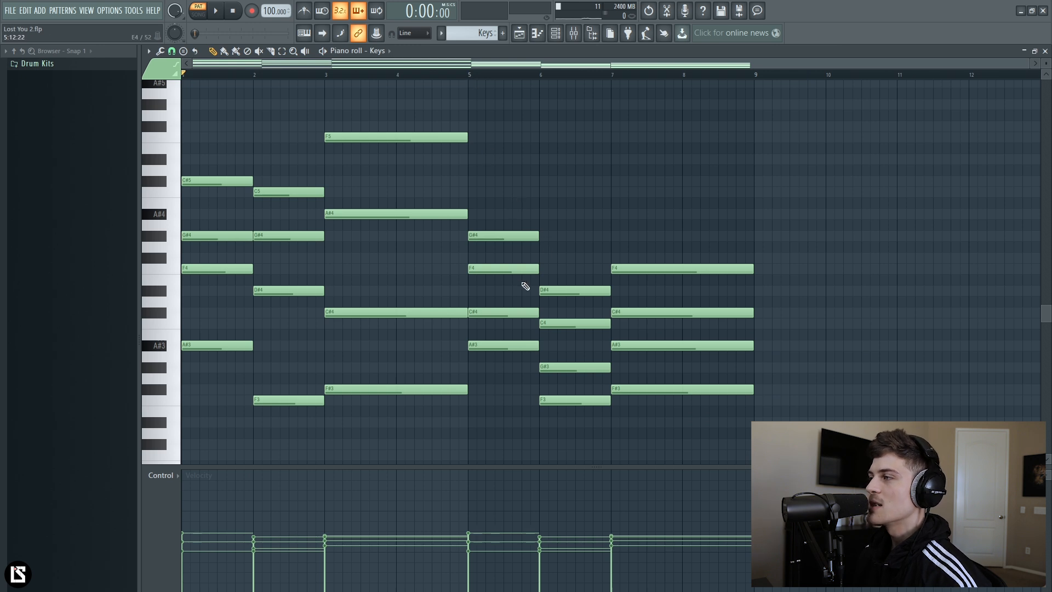
# Raise the C#4 note of the bar 5 chord by one octave and compare that chord with the bar 1 chord
pyautogui.keyDown('ctrl'); pyautogui.moveTo(213, 209); pyautogui.dragTo(231, 133); pyautogui.keyUp('ctrl')
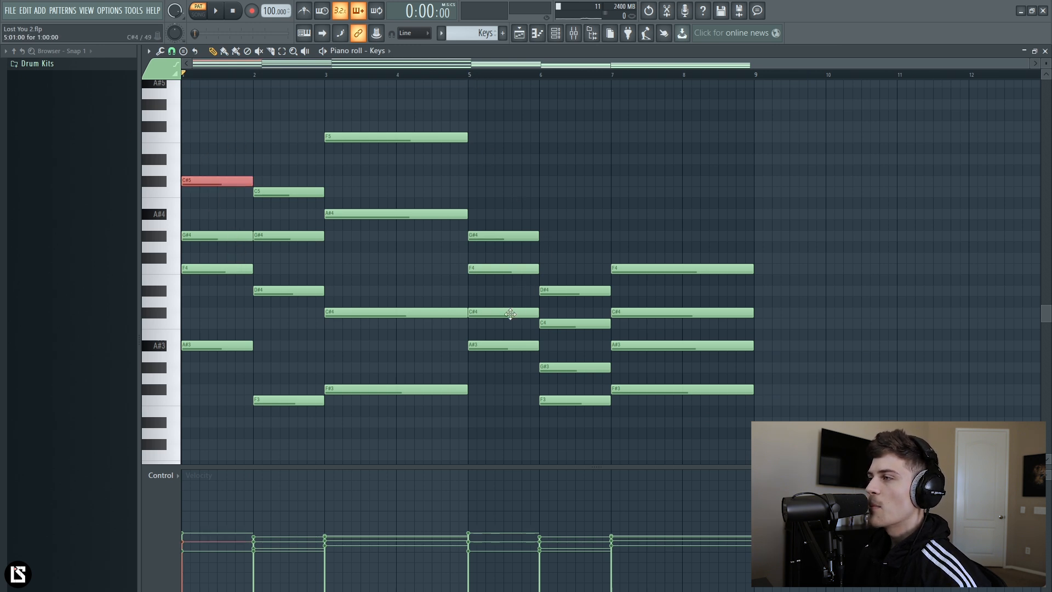
pyautogui.keyDown('ctrl'); pyautogui.moveTo(505, 298); pyautogui.dragTo(507, 322); pyautogui.keyUp('ctrl')
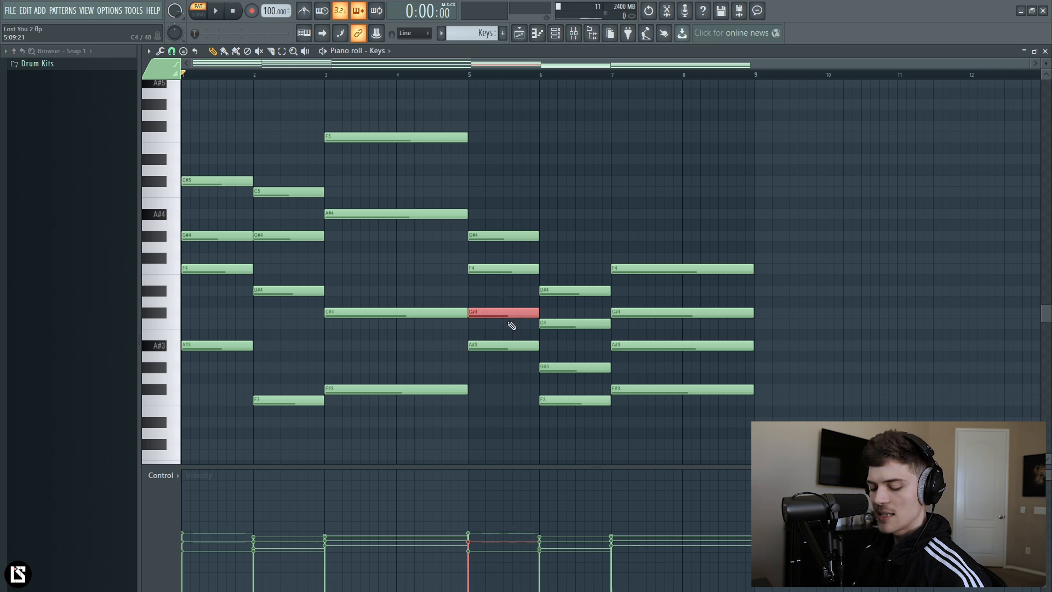
pyautogui.hotkey('ctrl', 'Up')
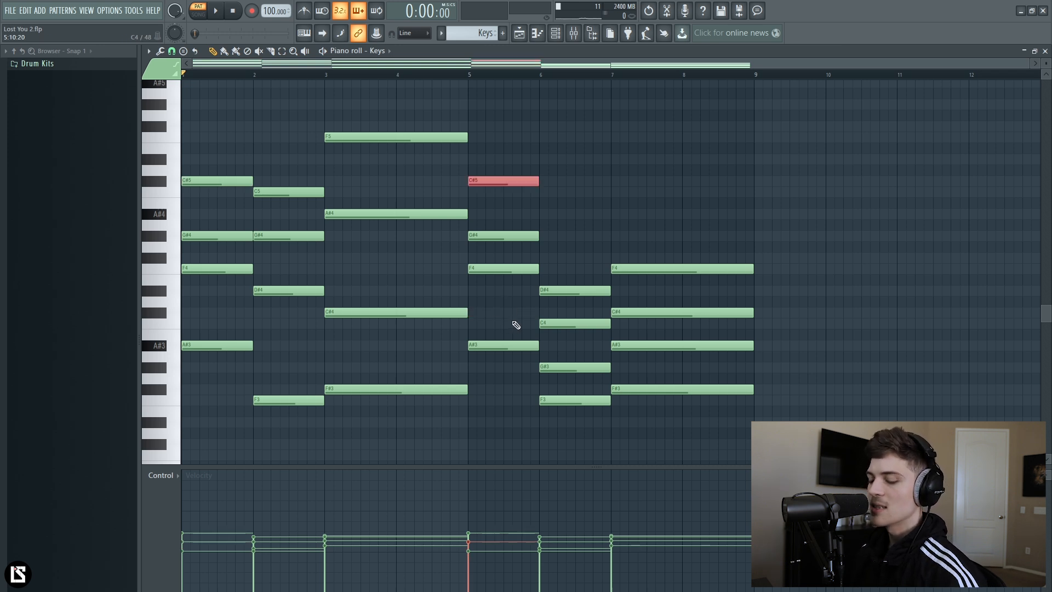
pyautogui.keyDown('ctrl'); pyautogui.moveTo(492, 309); pyautogui.dragTo(496, 317); pyautogui.keyUp('ctrl')
pyautogui.click(505, 321)
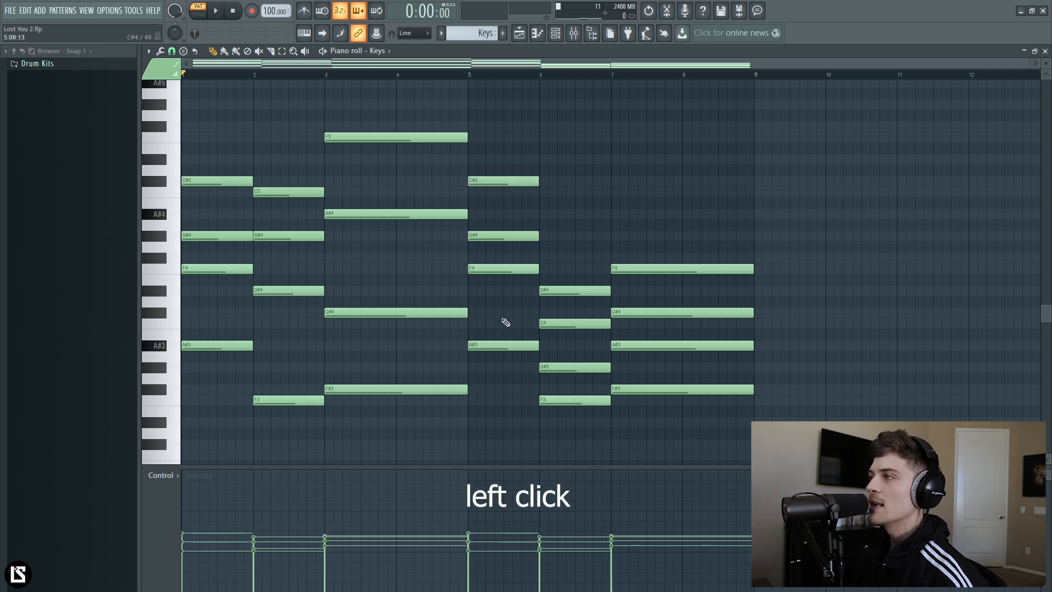
pyautogui.moveTo(511, 110); pyautogui.dragTo(505, 354)
pyautogui.moveTo(229, 120); pyautogui.dragTo(210, 415)
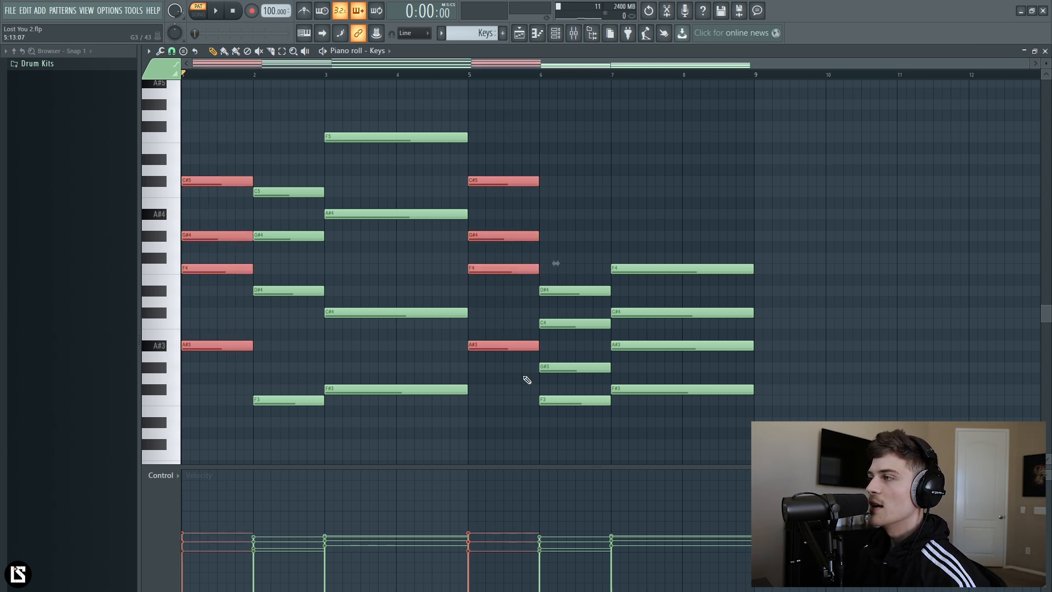
# Raise the C4 and G#3 notes of the bar 6 chord by one octave to match the bar 2 chord
pyautogui.moveTo(267, 177); pyautogui.dragTo(278, 237)
pyautogui.moveTo(582, 309); pyautogui.dragTo(558, 383)
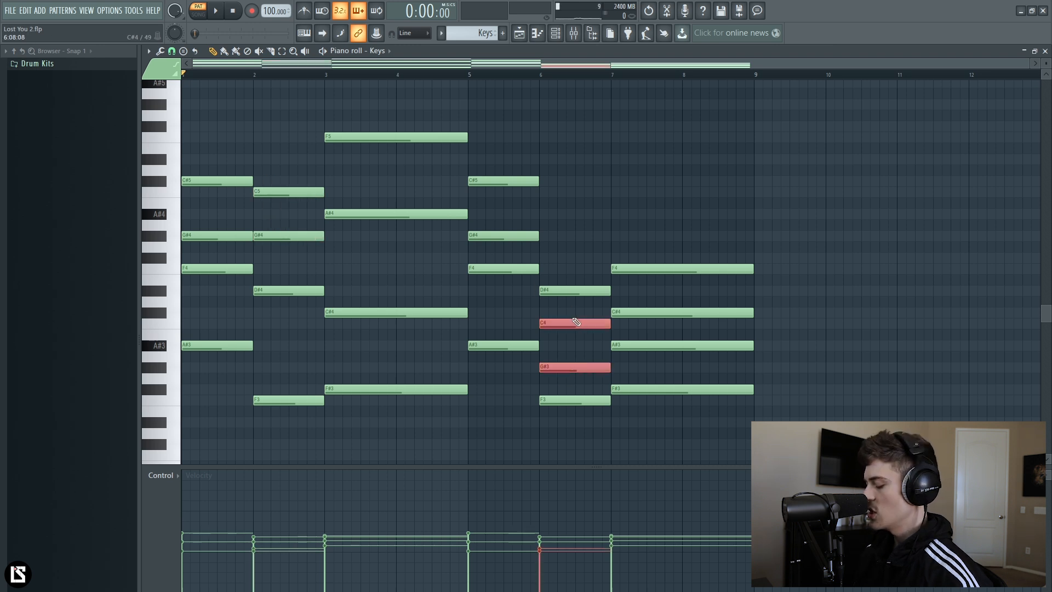
pyautogui.hotkey('ctrl', 'Up')
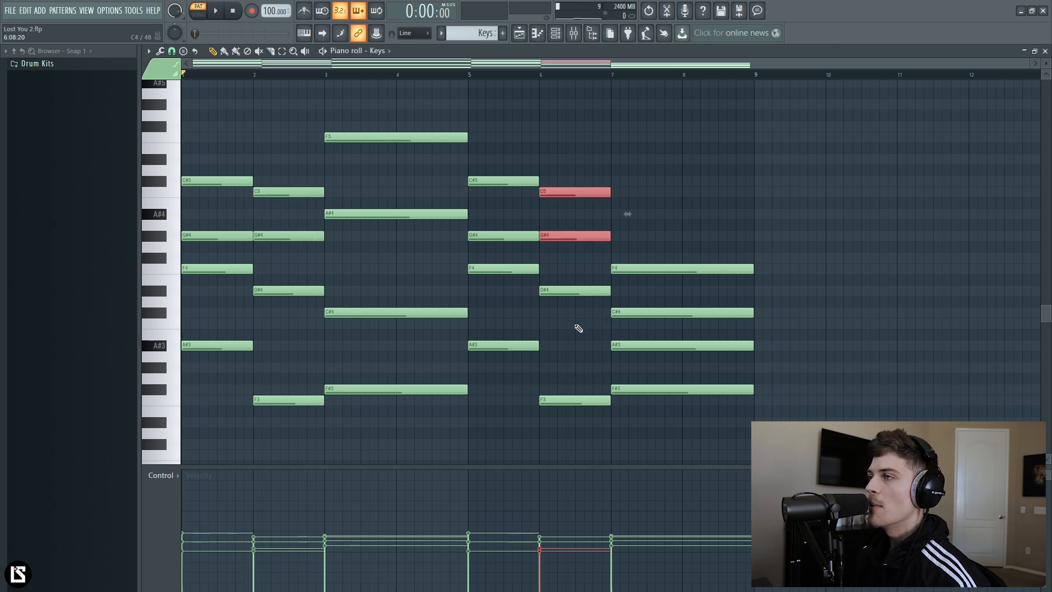
pyautogui.moveTo(306, 176); pyautogui.dragTo(283, 466)
pyautogui.click(528, 419)
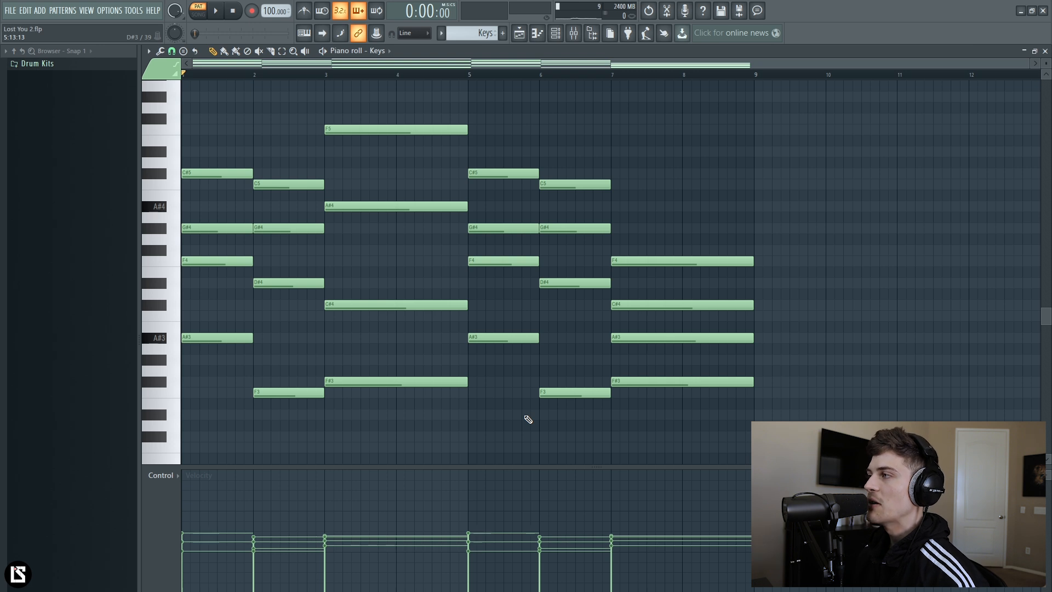
# Raise the A#3 and F4 notes of the bar 7 chord by one octave and compare it with the bar 3 chord
pyautogui.moveTo(658, 418); pyautogui.dragTo(743, 188)
pyautogui.click(717, 173)
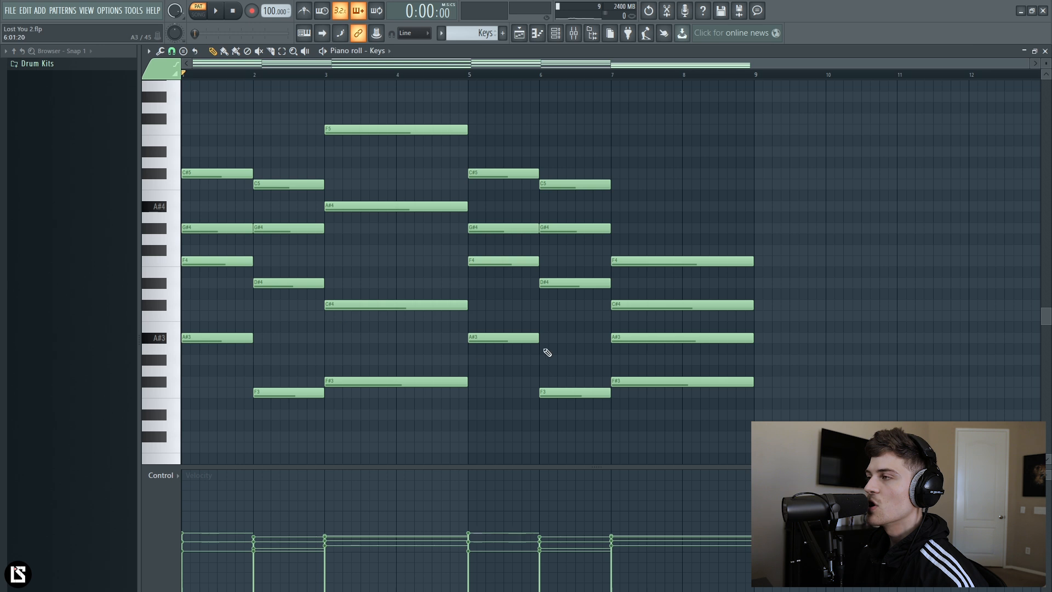
pyautogui.moveTo(378, 266); pyautogui.dragTo(400, 118)
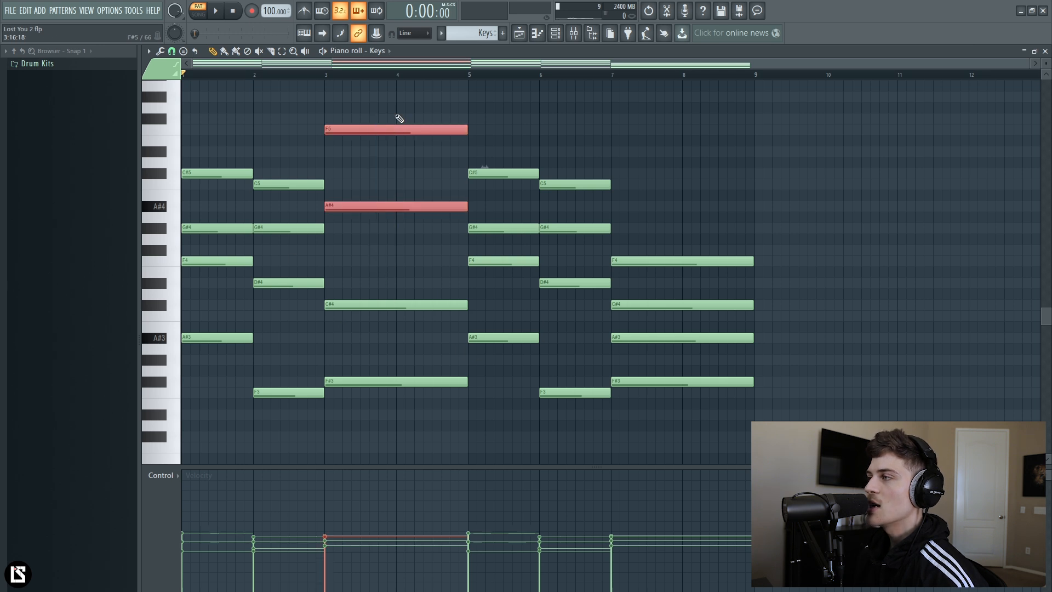
pyautogui.click(629, 343)
pyautogui.moveTo(630, 275); pyautogui.dragTo(674, 245)
pyautogui.hotkey('ctrl', 'Up')
pyautogui.moveTo(378, 97); pyautogui.dragTo(380, 420)
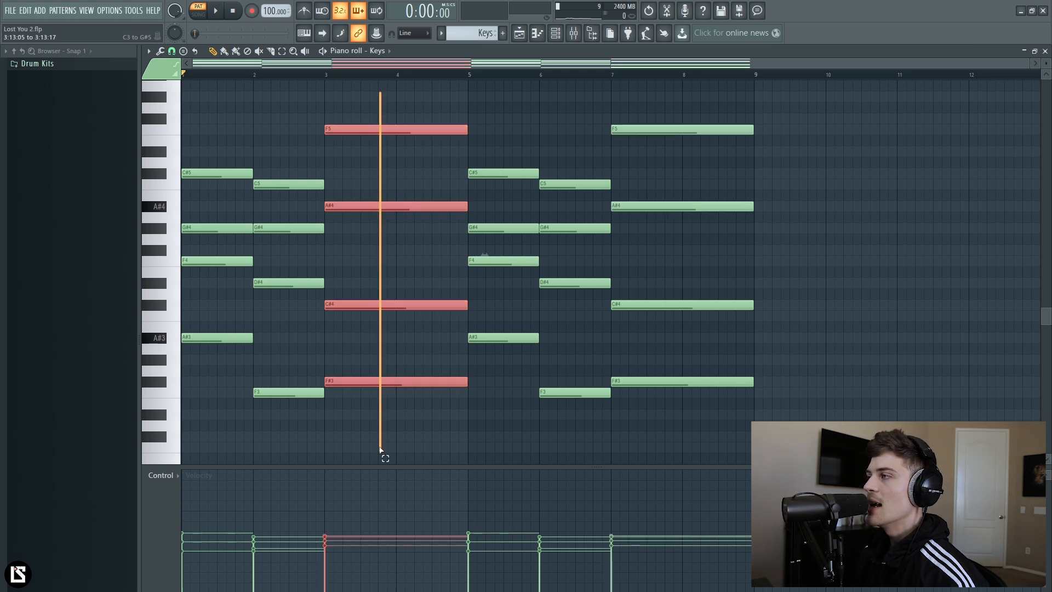
pyautogui.moveTo(648, 428); pyautogui.dragTo(666, 86)
# Delete all the chords from bar 5 onward, leaving only the four-bar progression in the Keys pattern
pyautogui.keyDown('ctrl'); pyautogui.click(514, 117); pyautogui.keyUp('ctrl')
pyautogui.moveTo(509, 124); pyautogui.dragTo(678, 403)
pyautogui.press('Delete')
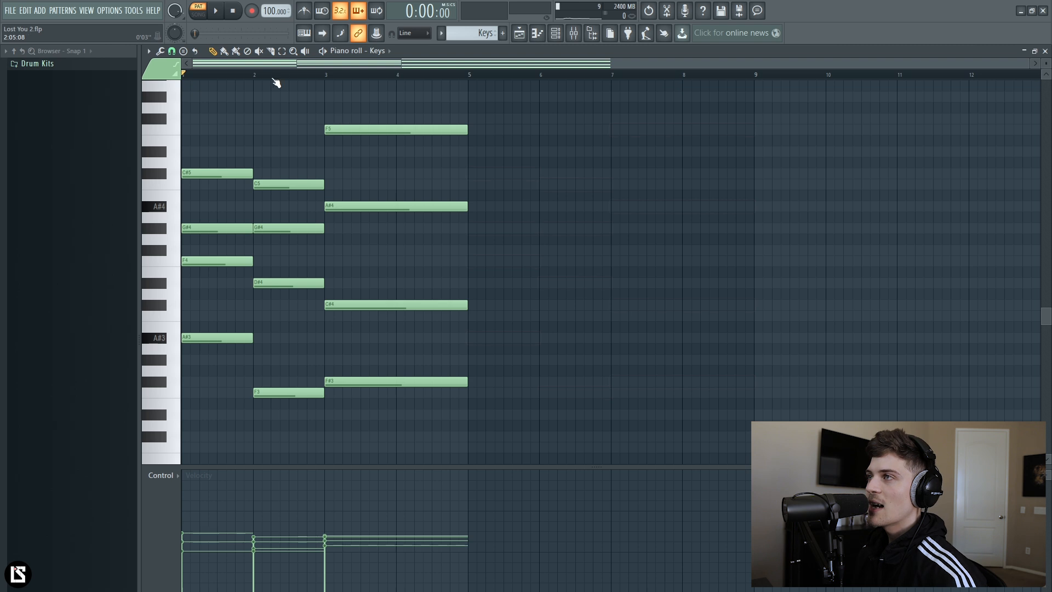
pyautogui.scroll(2, 206, 77)
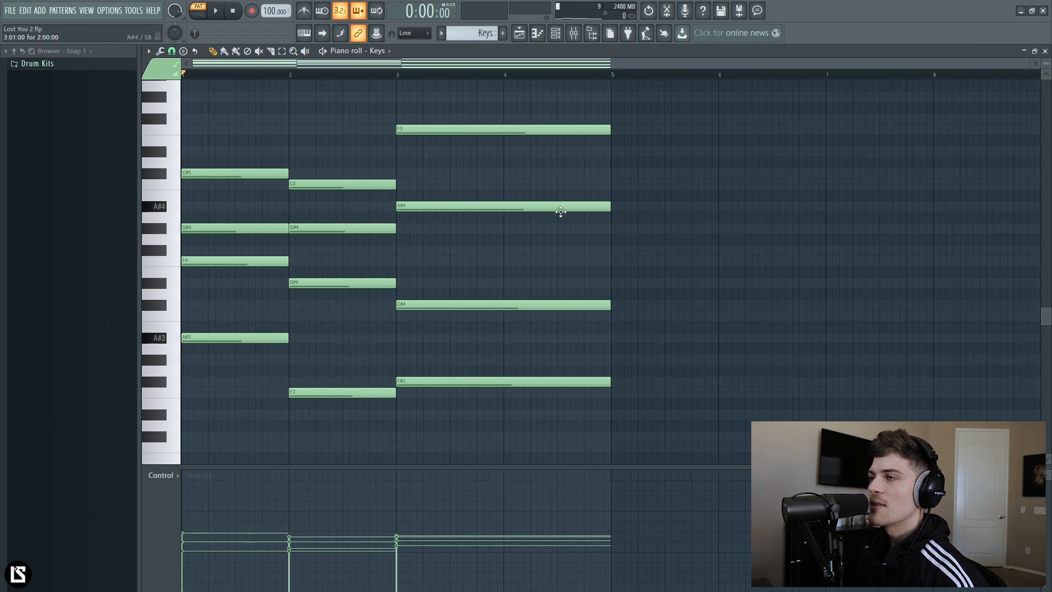
# Highlight the lowest note of each chord in the Keys pattern: A#3, F3 and F#3
pyautogui.click(217, 337)
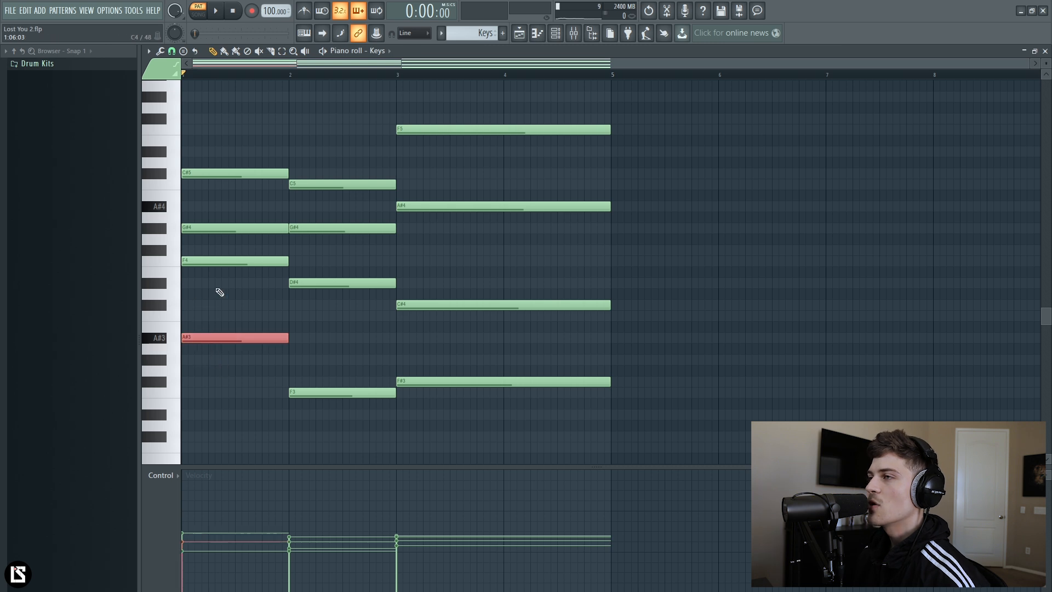
pyautogui.moveTo(289, 367); pyautogui.dragTo(320, 430)
pyautogui.keyDown('ctrl'); pyautogui.click(314, 426); pyautogui.keyUp('ctrl')
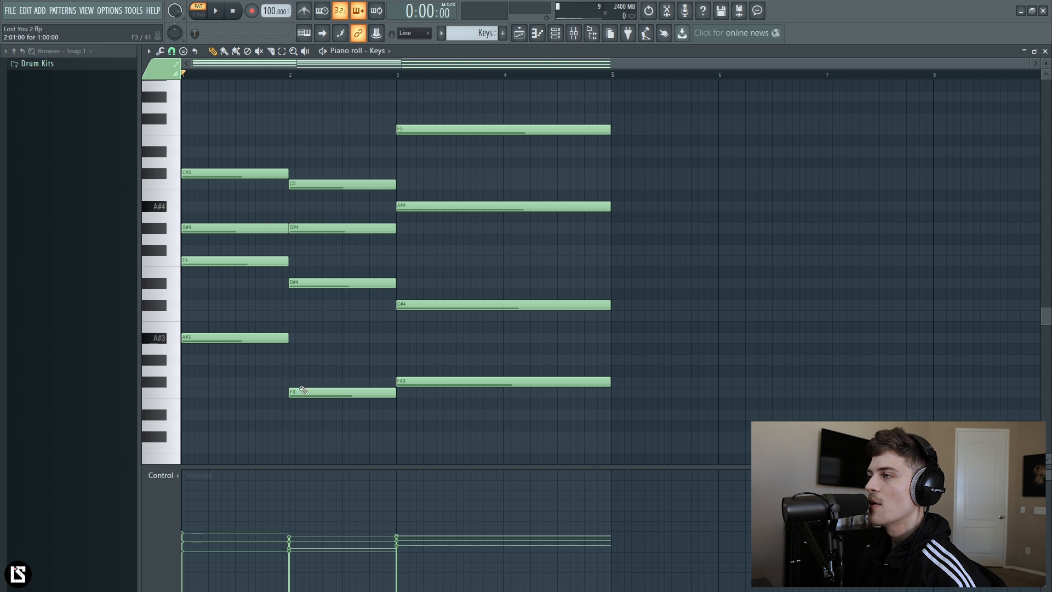
pyautogui.moveTo(424, 354); pyautogui.dragTo(458, 399)
pyautogui.keyDown('ctrl'); pyautogui.click(456, 405); pyautogui.keyUp('ctrl')
pyautogui.moveTo(229, 300); pyautogui.dragTo(456, 393)
pyautogui.keyDown('ctrl'); pyautogui.click(479, 424); pyautogui.keyUp('ctrl')
# Check the Pad channel's instrument, open the Pad pattern in the piano roll and play it
pyautogui.click(560, 35)
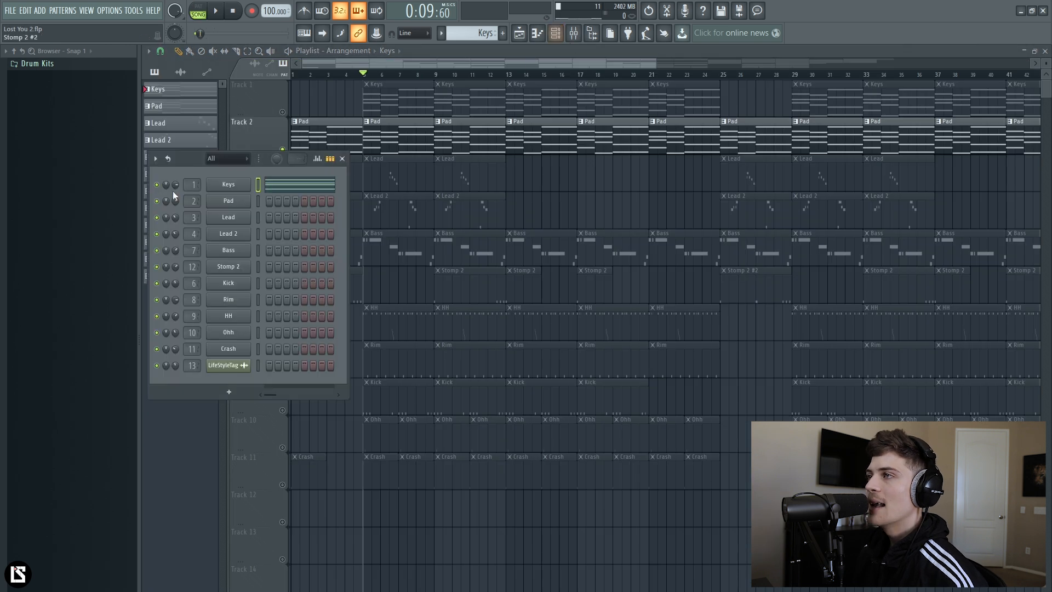
pyautogui.click(228, 200)
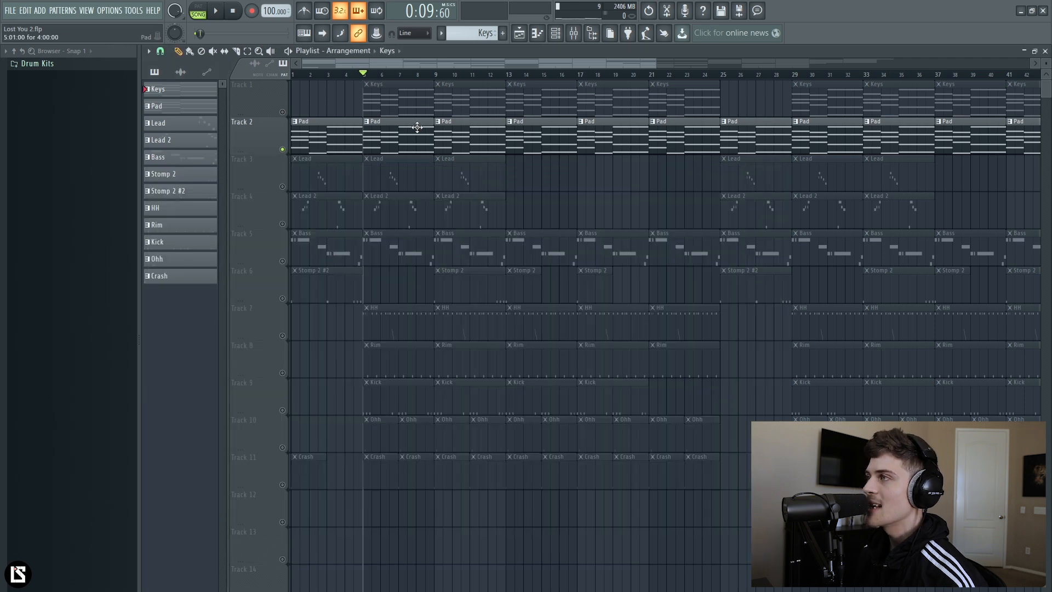
pyautogui.doubleClick(418, 122)
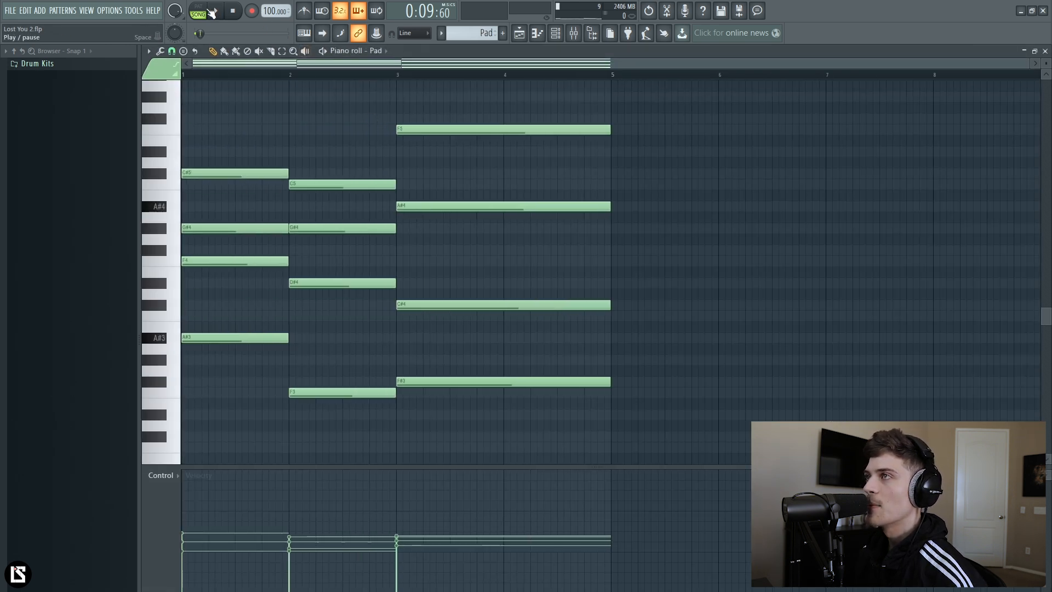
pyautogui.press('space')
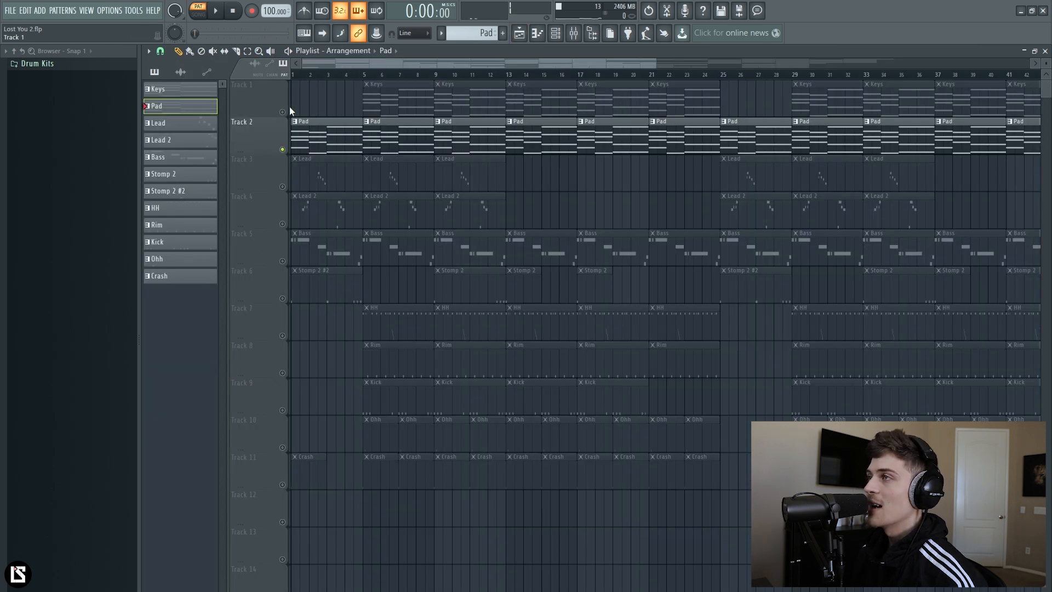
# Unmute the Keys track in the playlist and play it together with the Pad track
pyautogui.click(283, 112)
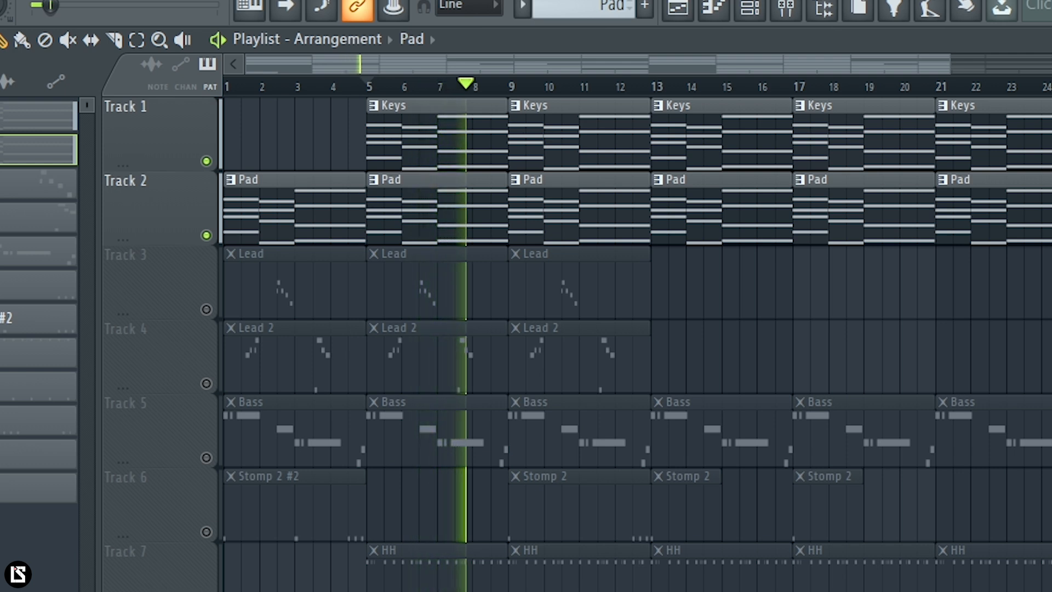
pyautogui.press('space')
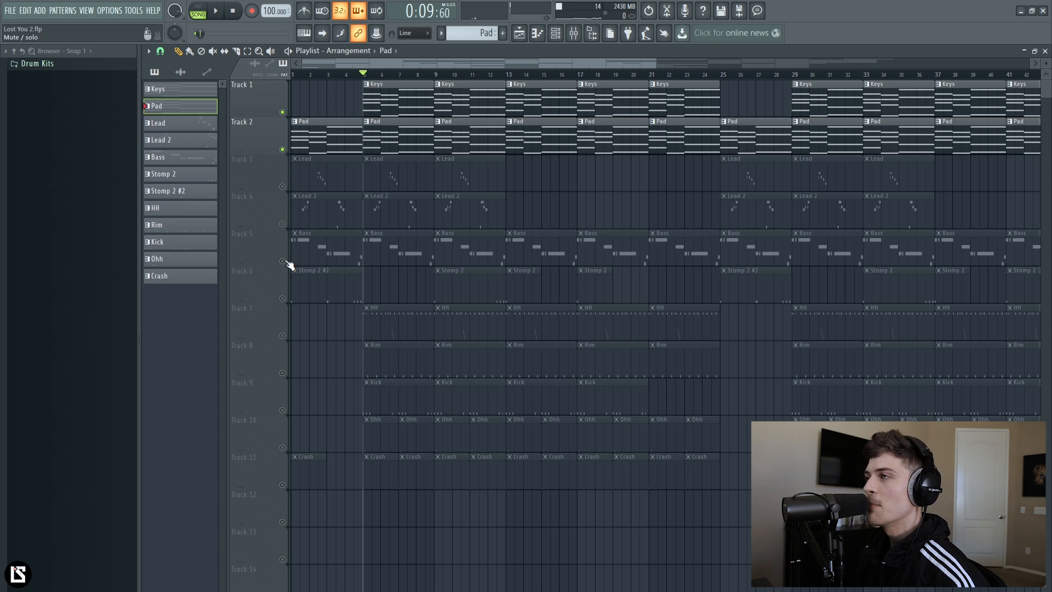
# Open the Bass channel and its pattern, and highlight the A#4, F#4 and G#4 notes and the closing D#4 and F4 notes
pyautogui.press('F6')
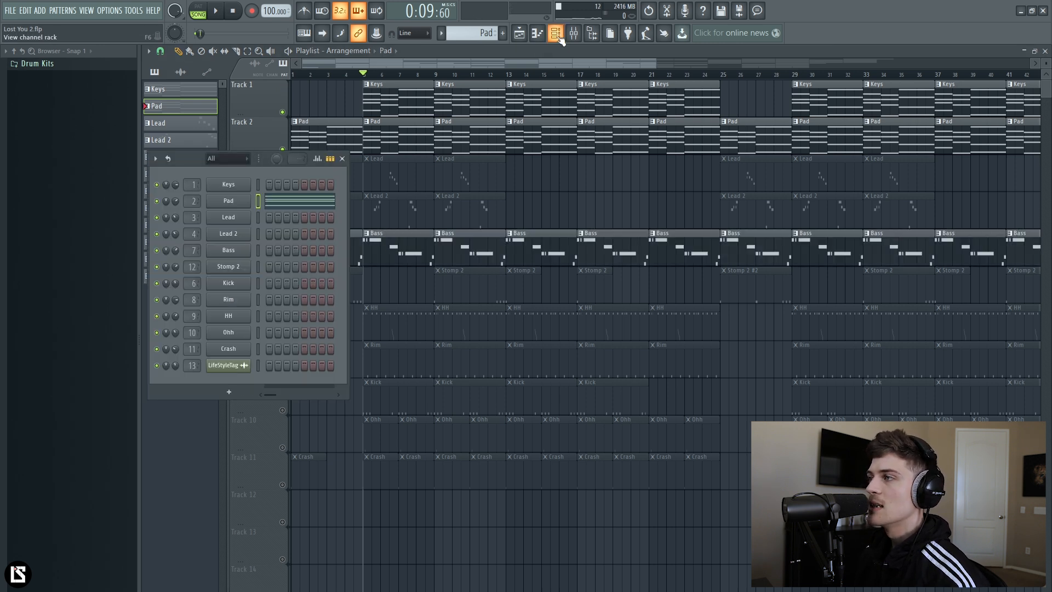
pyautogui.click(229, 250)
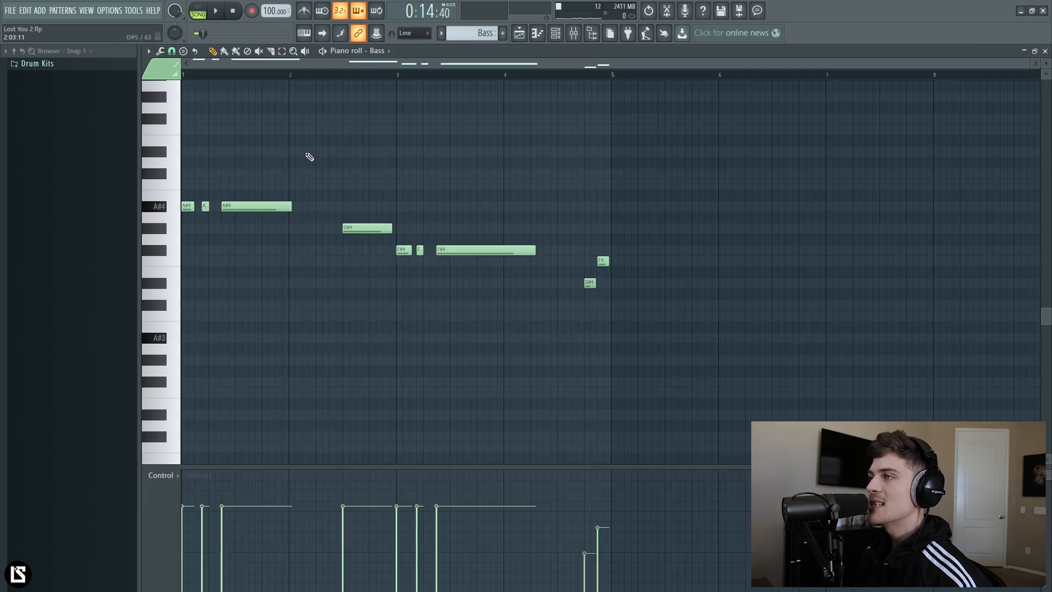
pyautogui.moveTo(305, 153); pyautogui.dragTo(180, 265)
pyautogui.moveTo(406, 229); pyautogui.dragTo(520, 302)
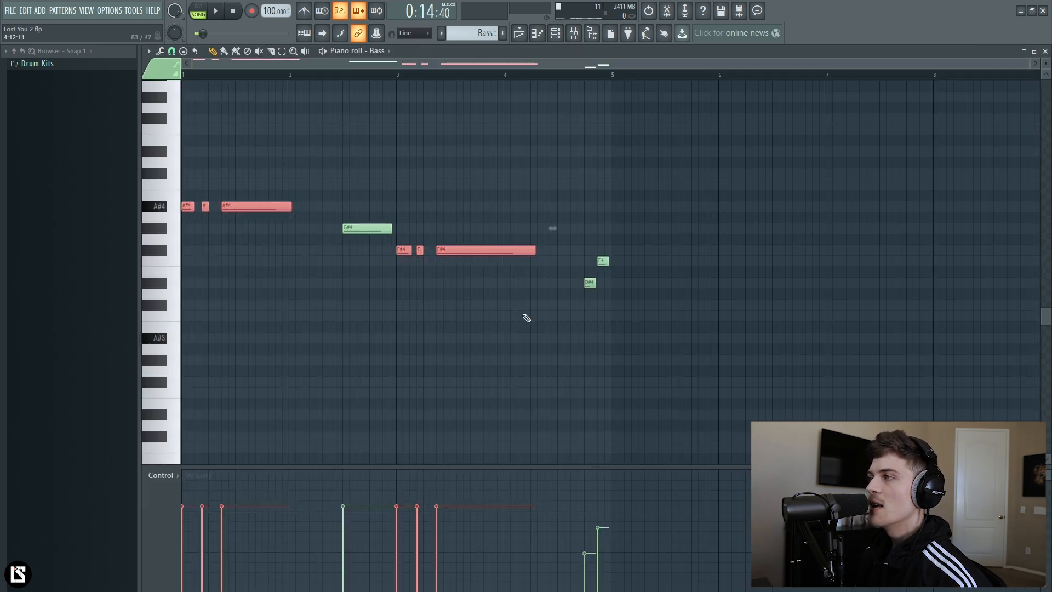
pyautogui.moveTo(359, 180); pyautogui.dragTo(368, 297)
pyautogui.moveTo(573, 321); pyautogui.dragTo(657, 199)
pyautogui.click(593, 195)
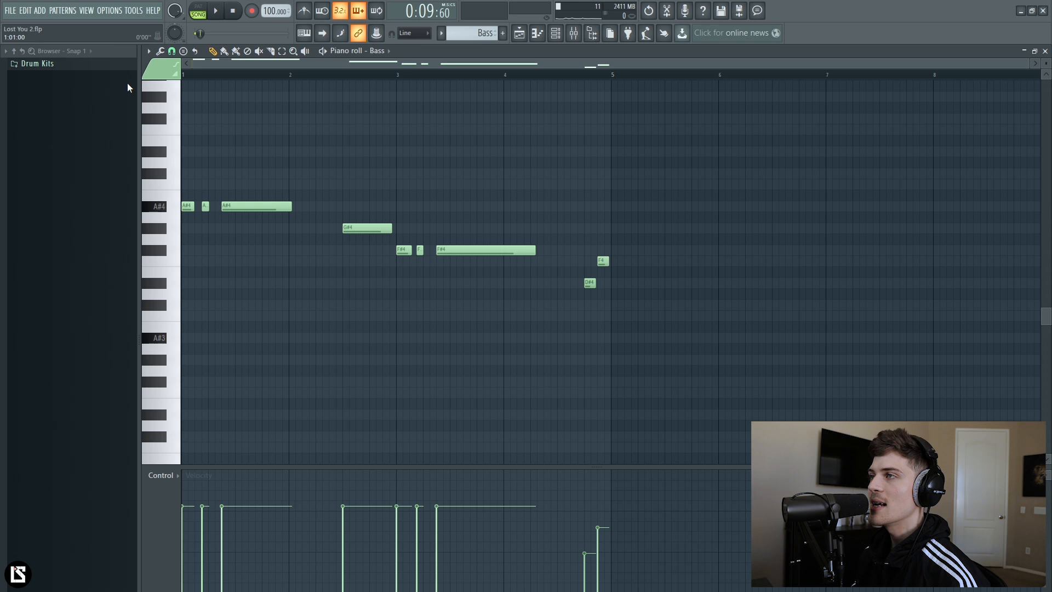
# Play the Bass pattern from the start and point out its G#4 note and the closing D#4 and F4 pair
pyautogui.click(233, 11)
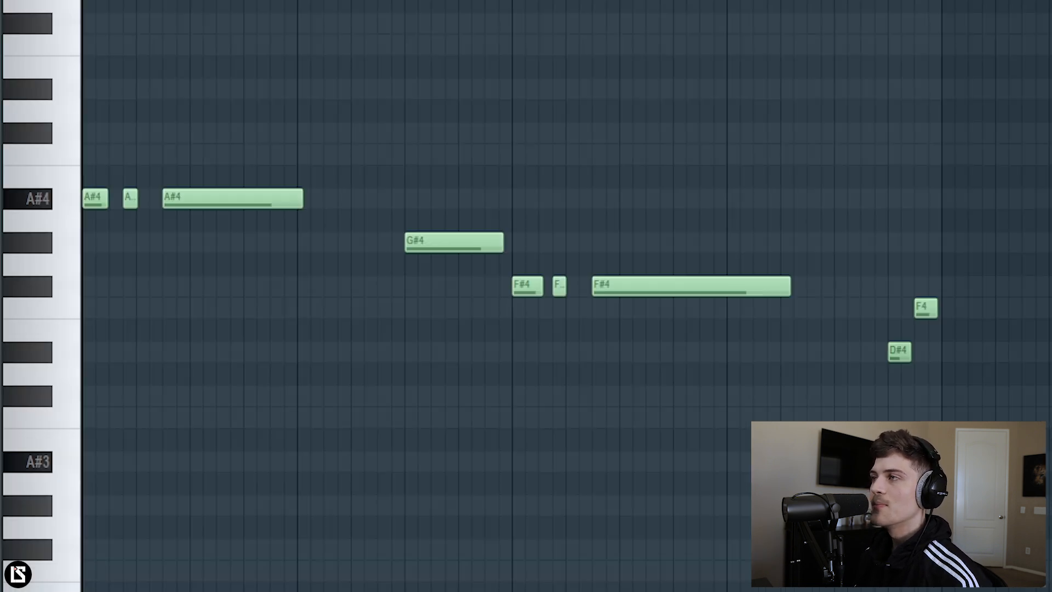
pyautogui.press('space')
pyautogui.moveTo(464, 176); pyautogui.dragTo(472, 244)
pyautogui.moveTo(896, 353); pyautogui.dragTo(979, 241)
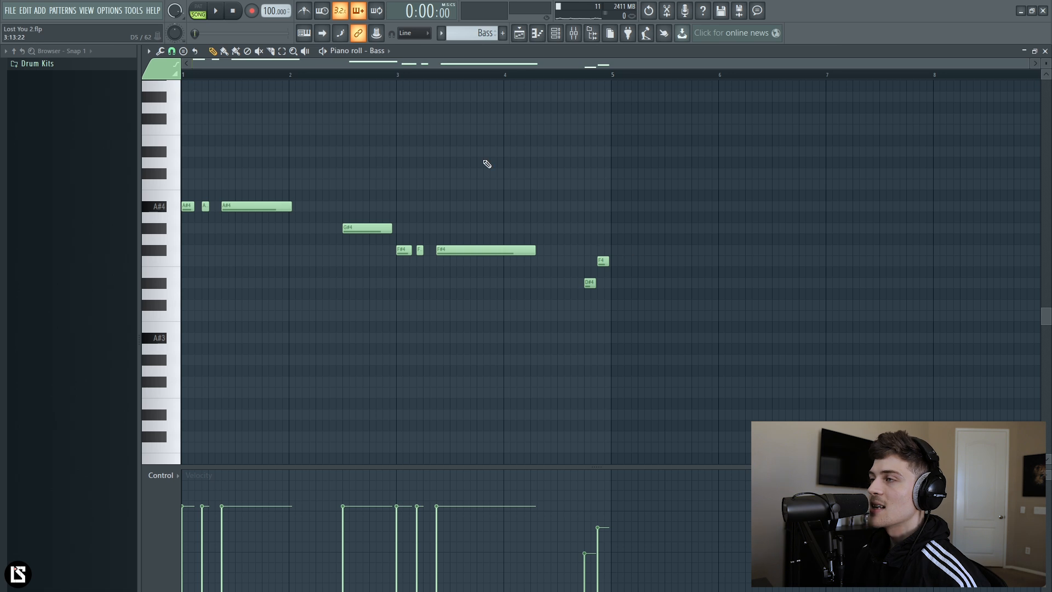
# Highlight all A#4, G#4 and F#4 notes of the Bass pattern, and separately its two long A#4 and F#4 notes
pyautogui.moveTo(537, 158); pyautogui.dragTo(209, 337)
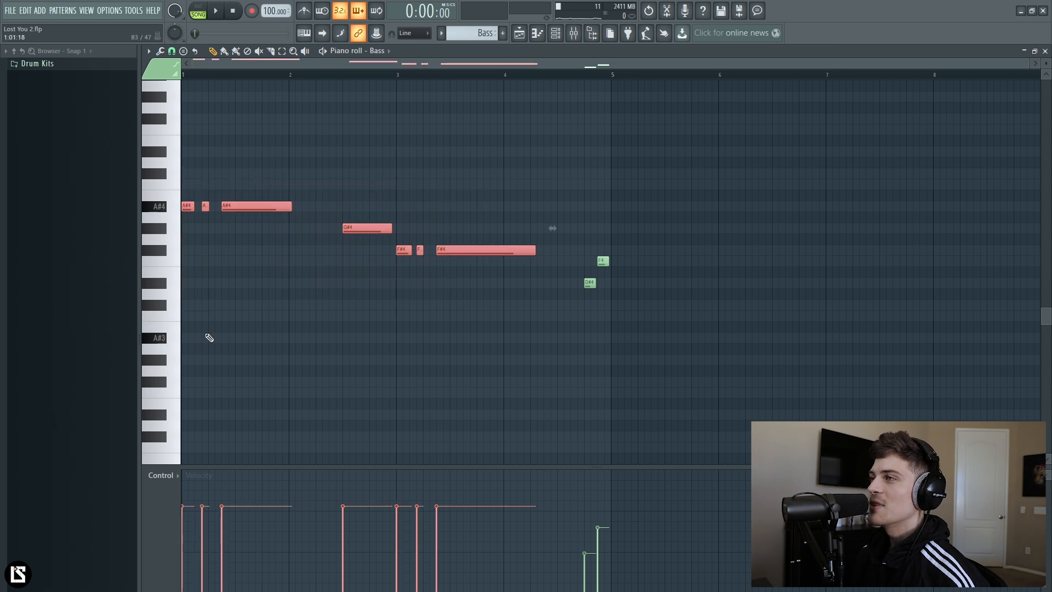
pyautogui.rightClick(284, 345)
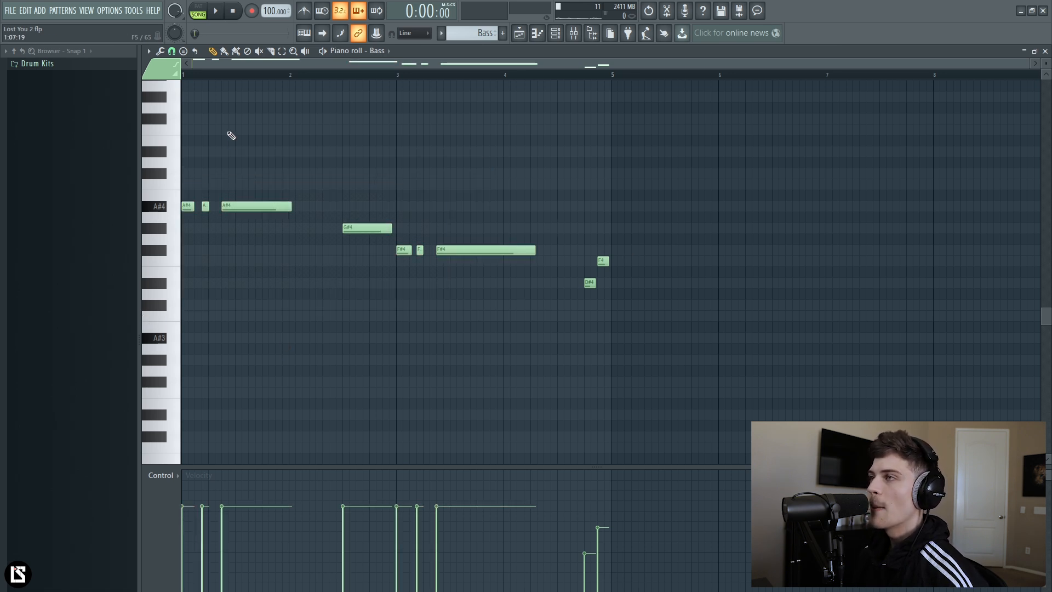
pyautogui.moveTo(284, 170); pyautogui.dragTo(299, 249)
pyautogui.moveTo(498, 212); pyautogui.dragTo(529, 303)
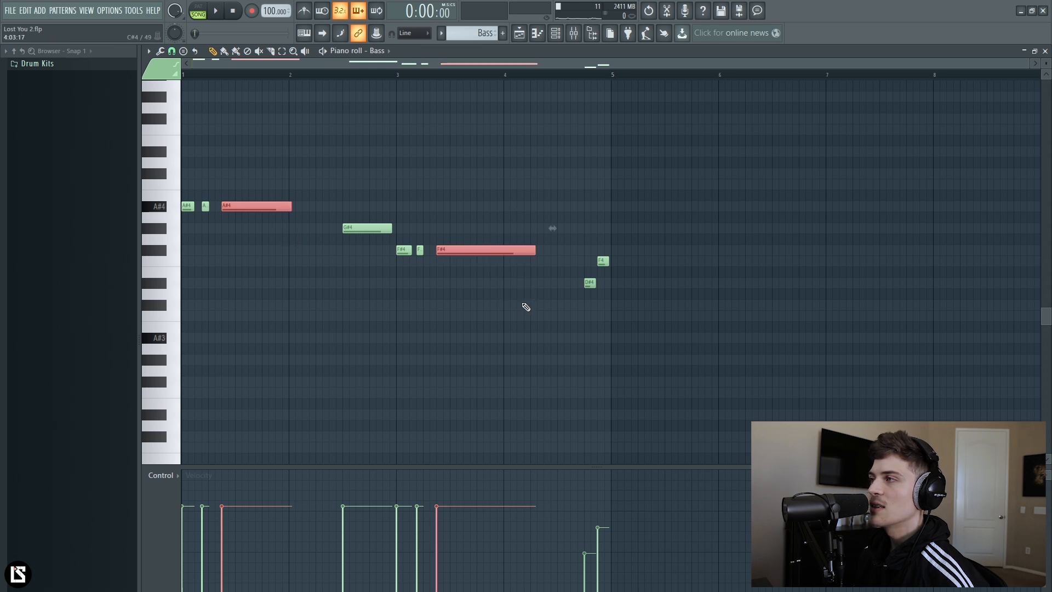
pyautogui.rightClick(512, 317)
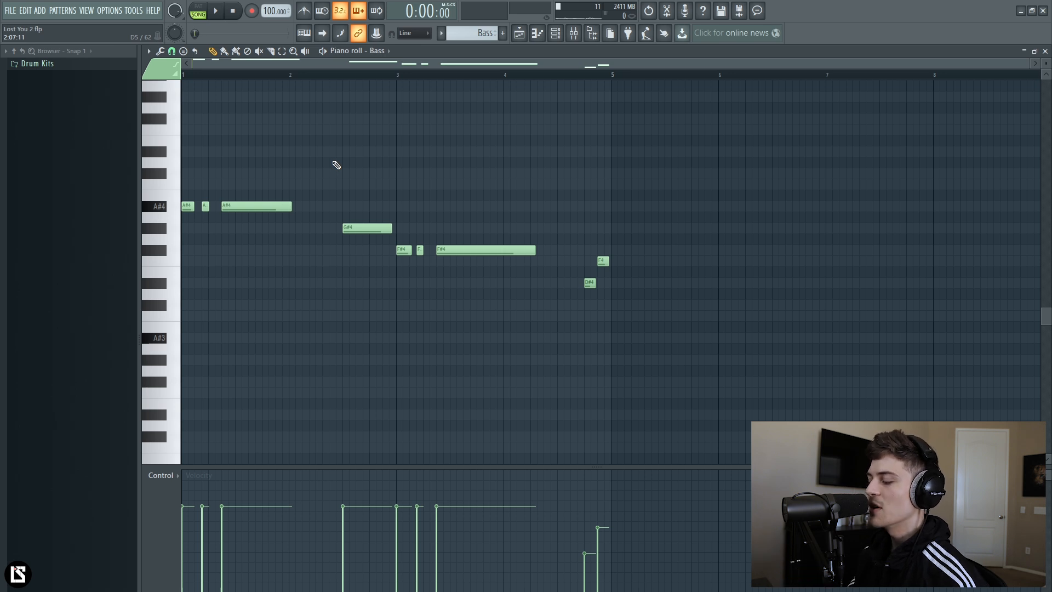
# Examine the velocities of the closing D#4 and F4 notes against the rest of the Bass pattern
pyautogui.keyDown('ctrl'); pyautogui.moveTo(185, 192); pyautogui.dragTo(232, 237); pyautogui.keyUp('ctrl')
pyautogui.rightClick(272, 295)
pyautogui.keyDown('ctrl'); pyautogui.moveTo(562, 344); pyautogui.dragTo(629, 226); pyautogui.keyUp('ctrl')
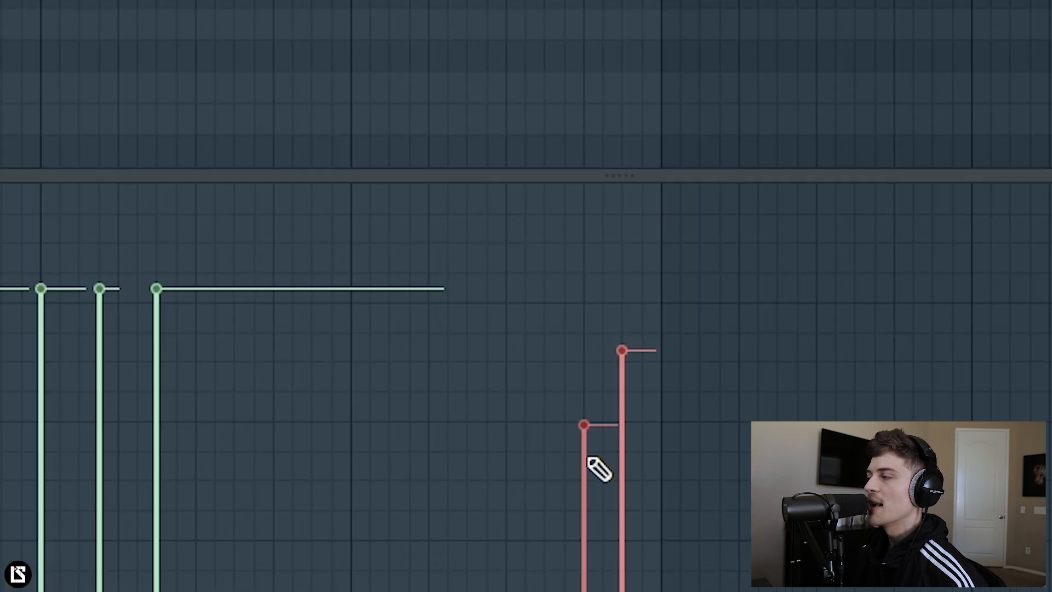
pyautogui.click(659, 17)
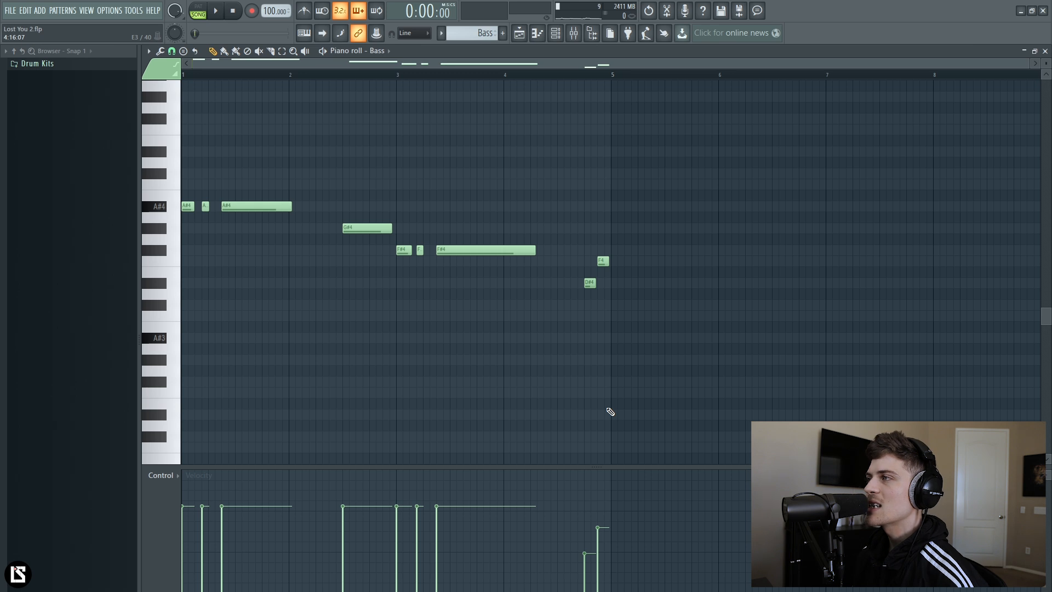
pyautogui.keyDown('ctrl'); pyautogui.moveTo(666, 146); pyautogui.dragTo(182, 396); pyautogui.keyUp('ctrl')
pyautogui.keyDown('ctrl'); pyautogui.moveTo(231, 169); pyautogui.dragTo(94, 256); pyautogui.keyUp('ctrl')
pyautogui.keyDown('ctrl'); pyautogui.click(476, 133); pyautogui.keyUp('ctrl')
# Solo the Lead track in the playlist, open the Lead pattern in the piano roll and play it
pyautogui.click(520, 33)
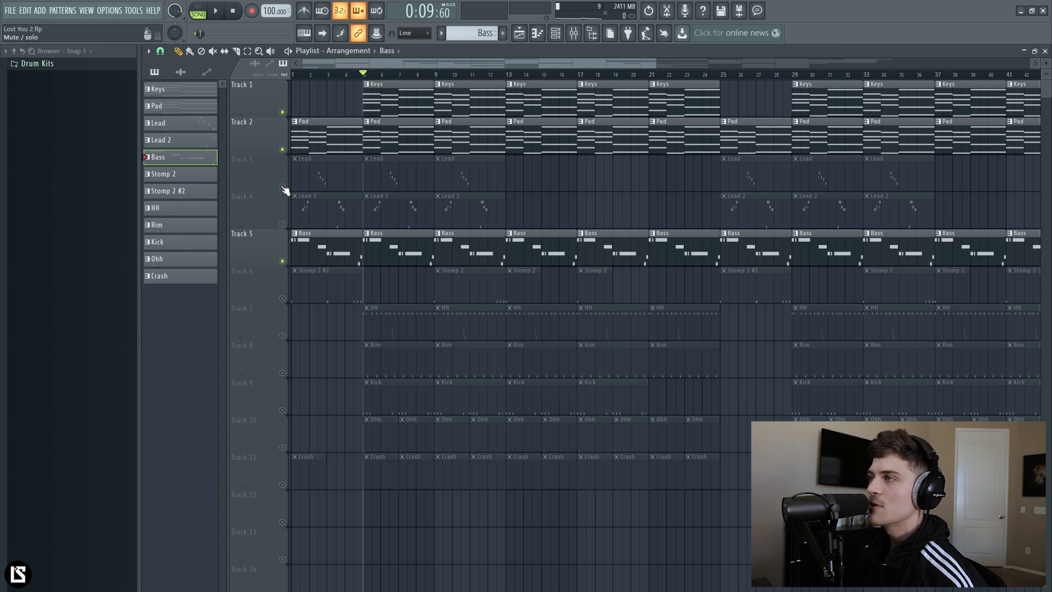
pyautogui.click(283, 186)
pyautogui.rightClick(282, 186)
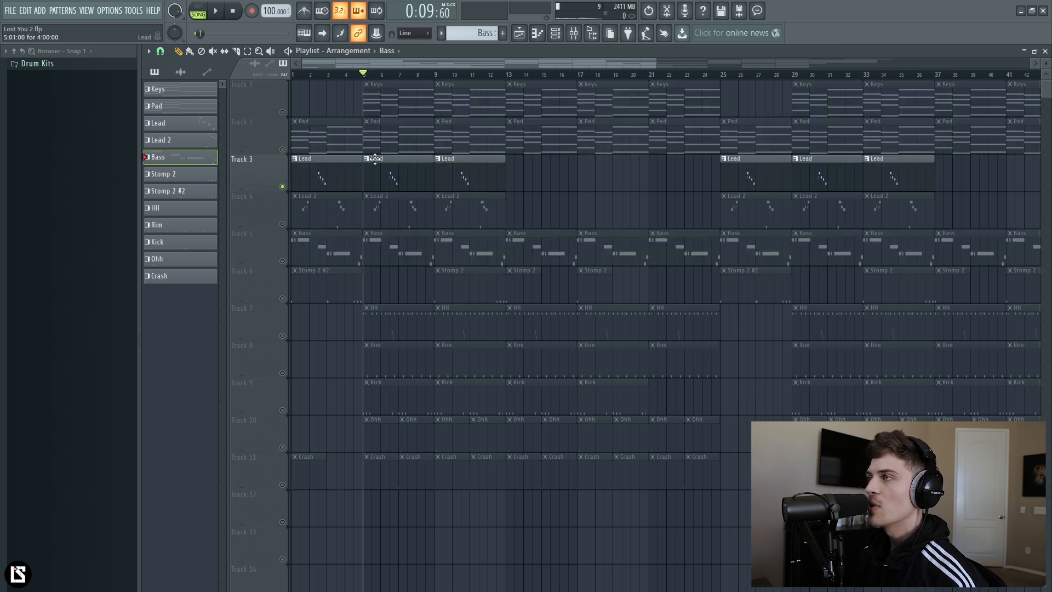
pyautogui.doubleClick(390, 181)
pyautogui.press('space')
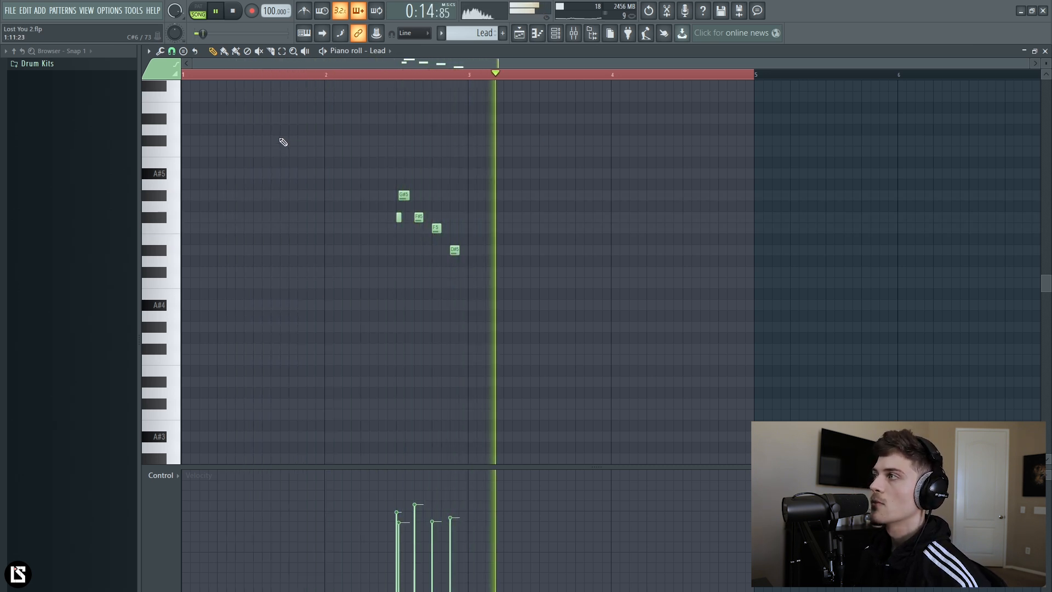
pyautogui.press('space')
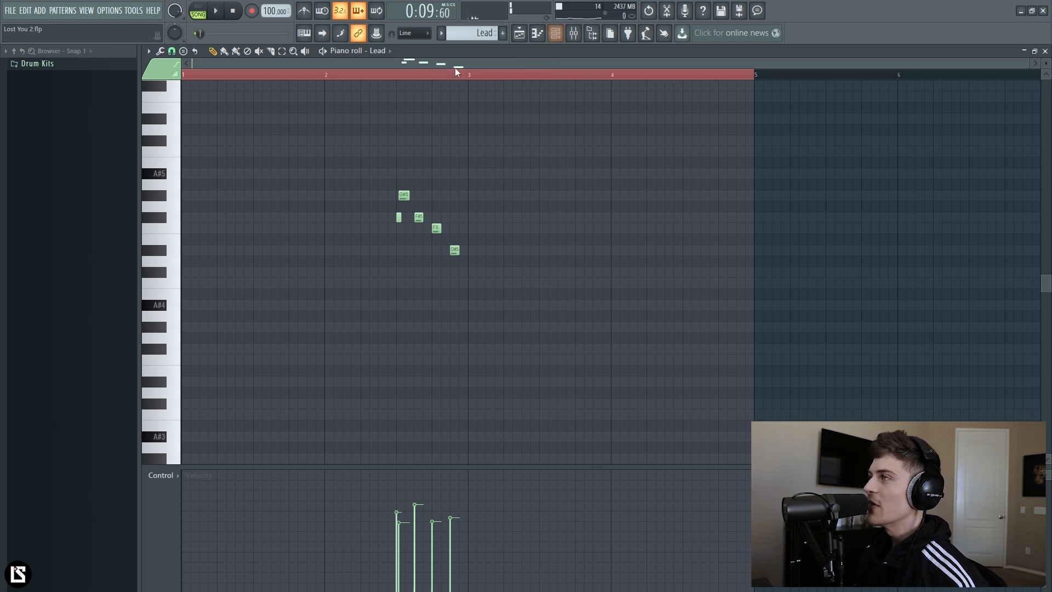
# Highlight the whole five-note Lead melody in bar 2
pyautogui.scroll(3, 423, 76)
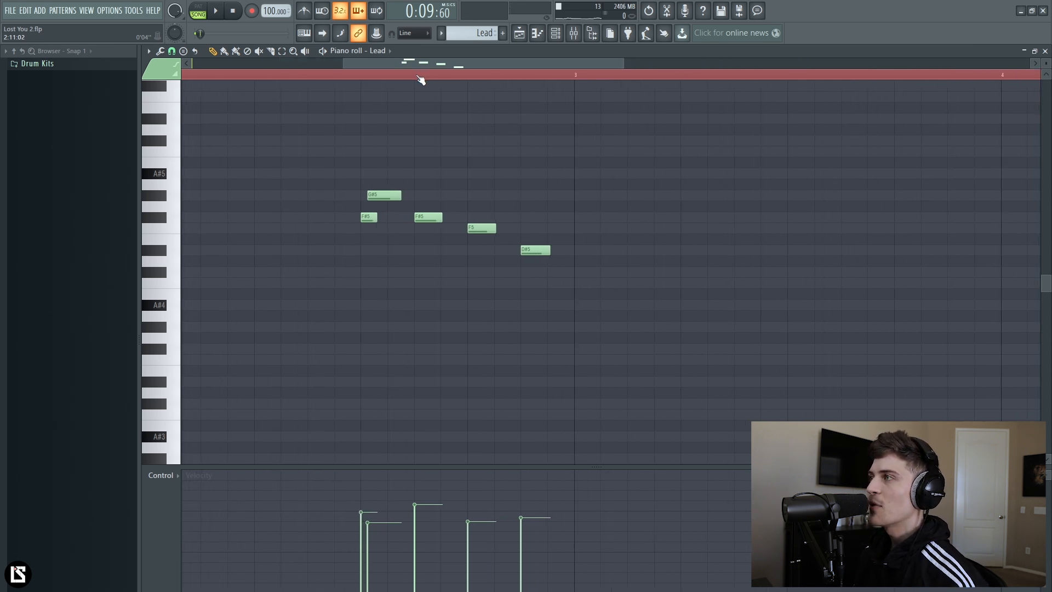
pyautogui.moveTo(318, 147); pyautogui.dragTo(579, 288)
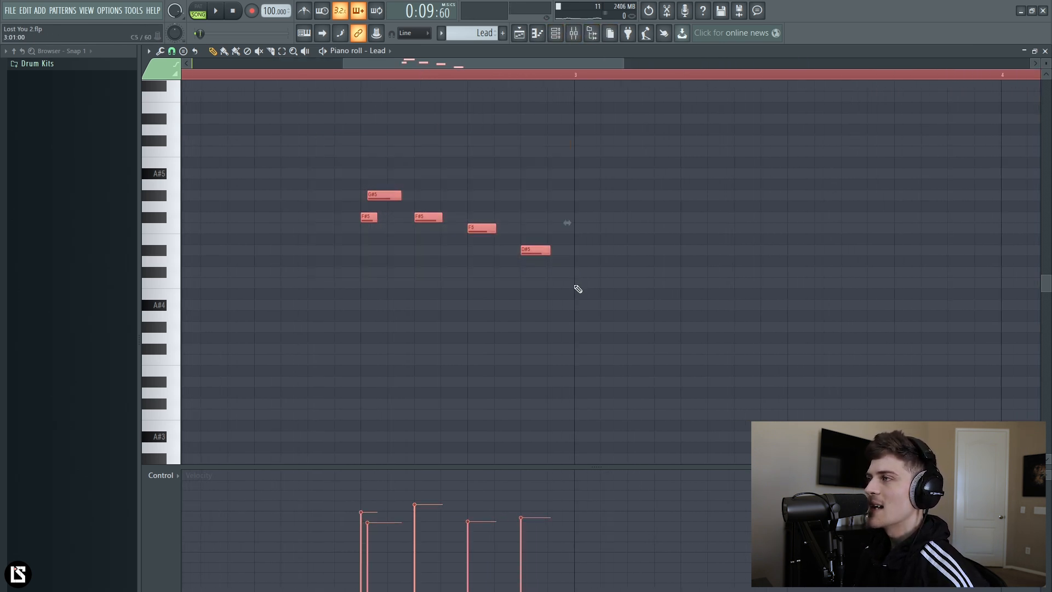
pyautogui.click(578, 289)
# View the preset loaded in the Lead channel's FLEX instrument, and close the instrument and the channel rack
pyautogui.click(556, 34)
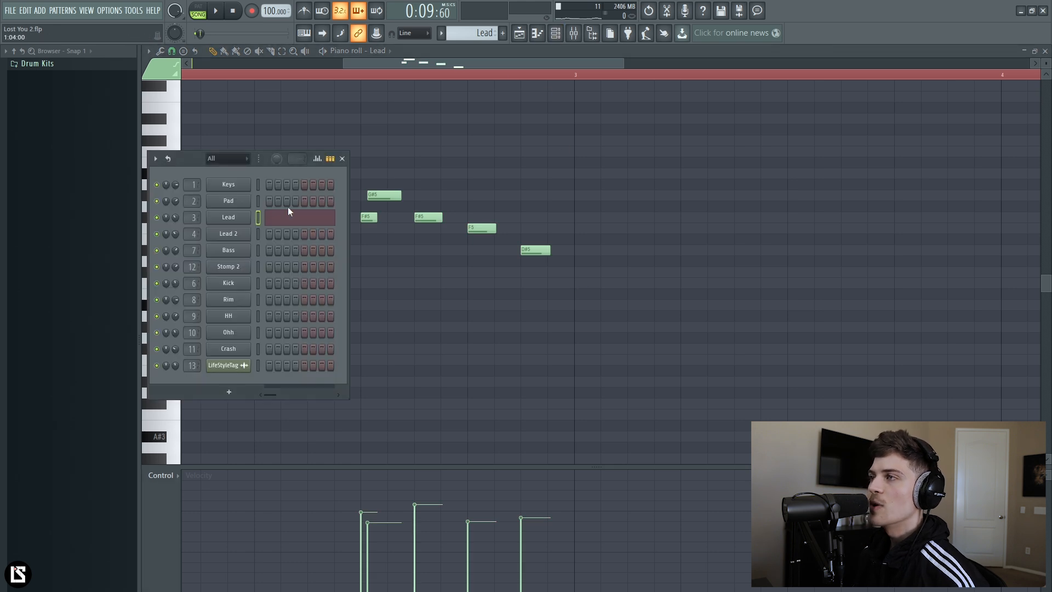
pyautogui.click(235, 219)
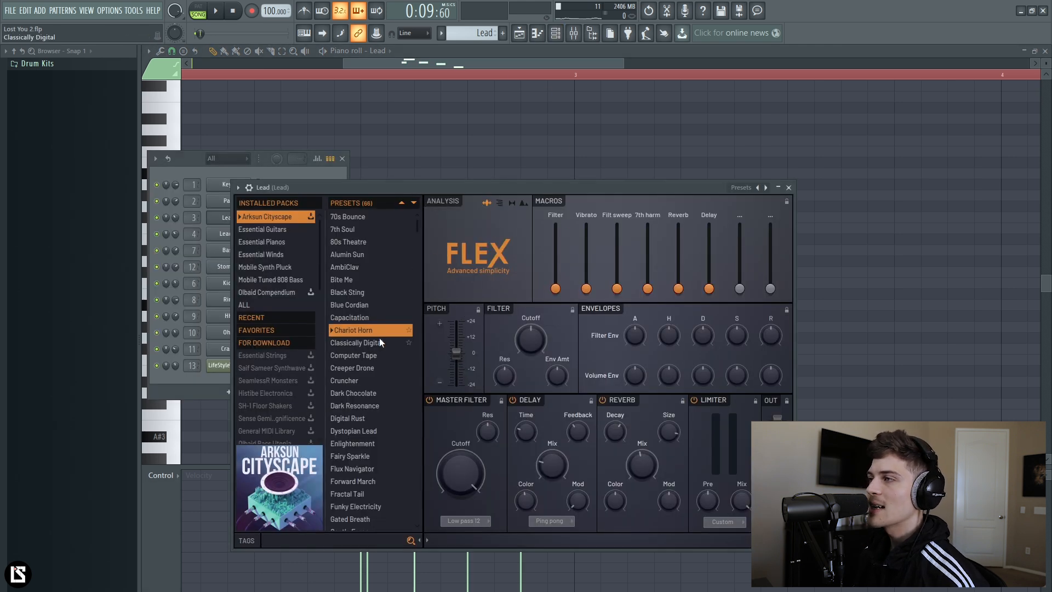
pyautogui.click(789, 187)
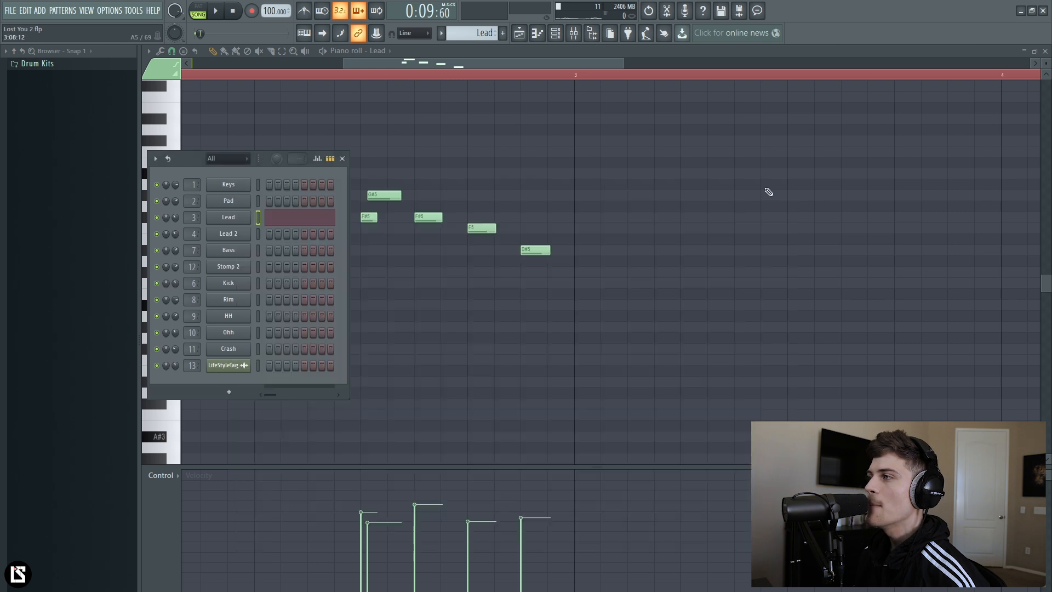
pyautogui.press('F6')
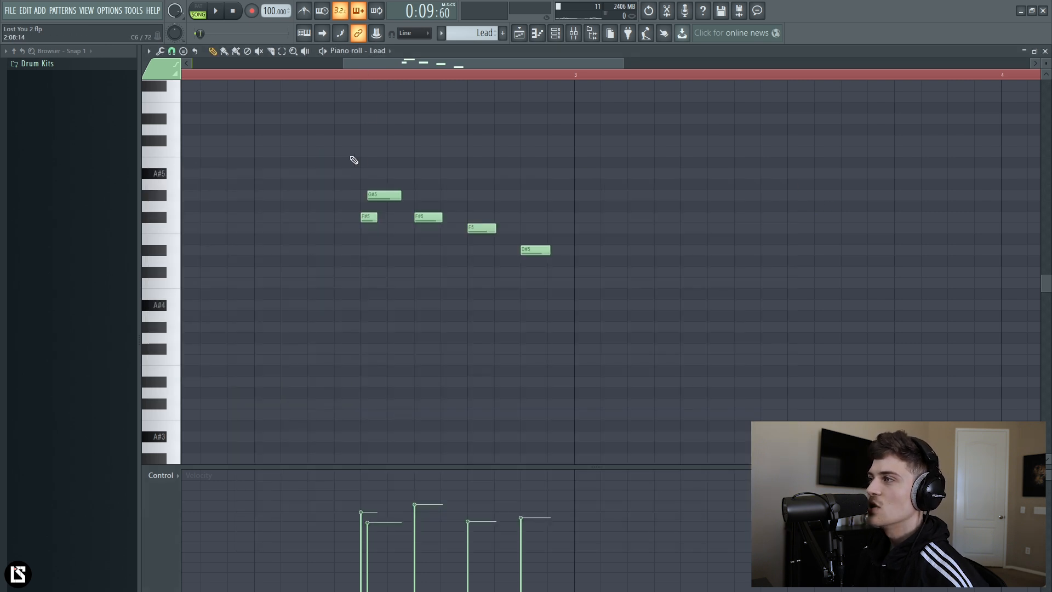
# Highlight the middle F#5 and F5 notes of the Lead melody, and clear the selection
pyautogui.scroll(3, 354, 160)
pyautogui.scroll(2, 364, 78)
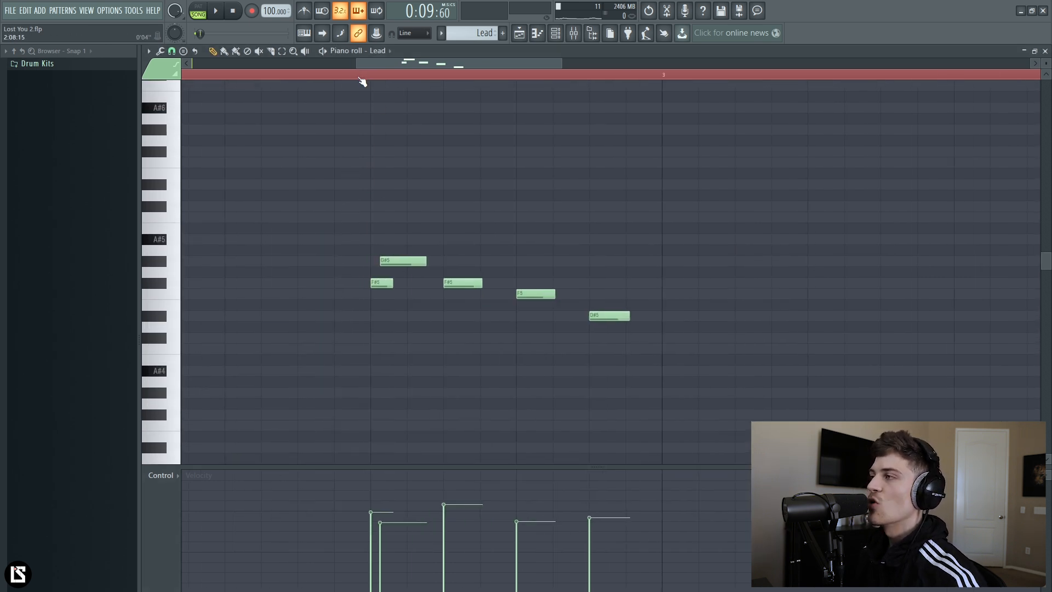
pyautogui.moveTo(456, 257); pyautogui.dragTo(546, 331)
pyautogui.hotkey('ctrl', 'd')
pyautogui.moveTo(519, 278); pyautogui.dragTo(540, 321)
pyautogui.hotkey('ctrl', 'd')
pyautogui.hotkey('ctrl', 'z')
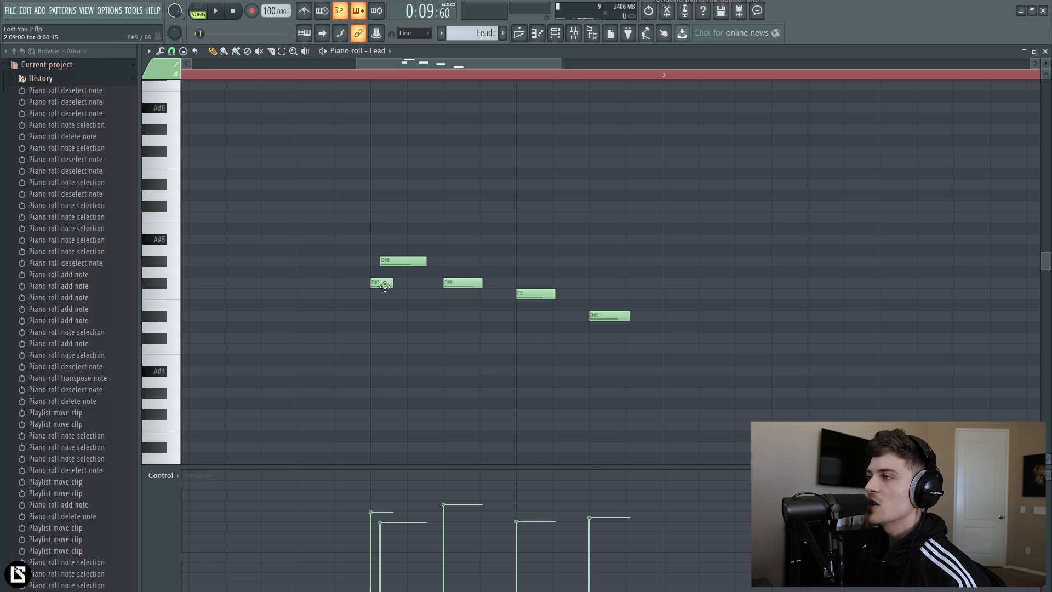
# Try the Lead melody without its short opening F#5, moving the G#5 to that note's start, and play the result
pyautogui.rightClick(383, 285)
pyautogui.click(385, 262)
pyautogui.moveTo(383, 262); pyautogui.dragTo(374, 264)
pyautogui.click(334, 74)
pyautogui.press('space')
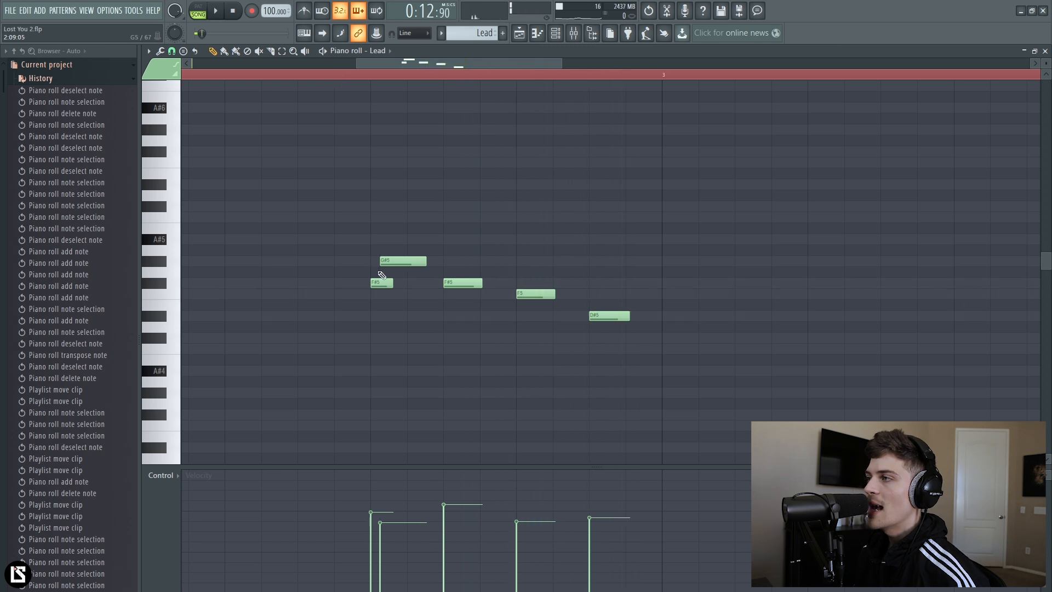
# Highlight the short opening F#5 of the Lead melody, followed by the overlapping G#5
pyautogui.moveTo(381, 274); pyautogui.dragTo(384, 297)
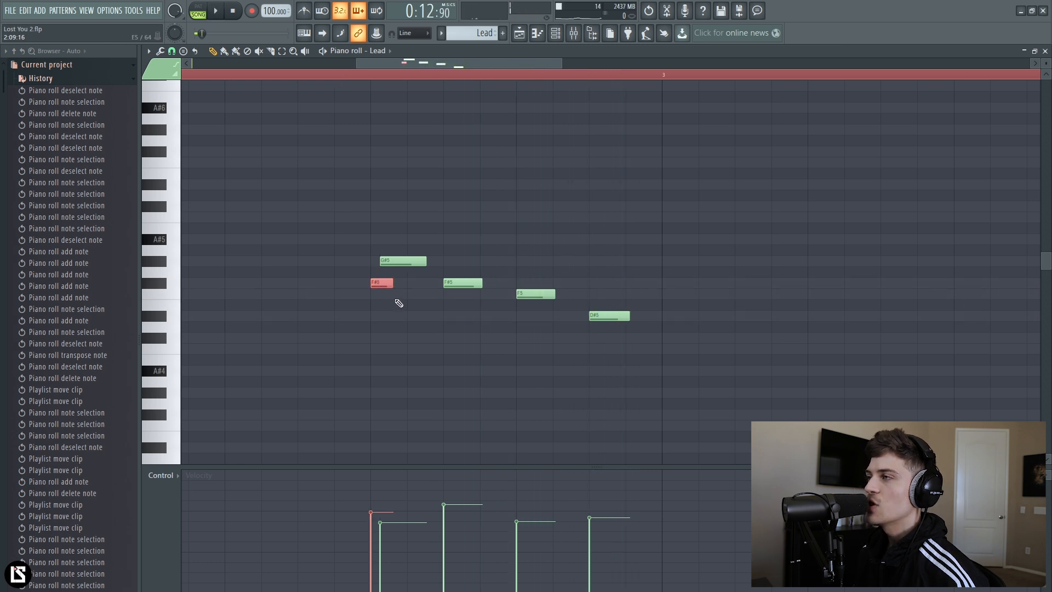
pyautogui.moveTo(406, 239); pyautogui.dragTo(415, 308)
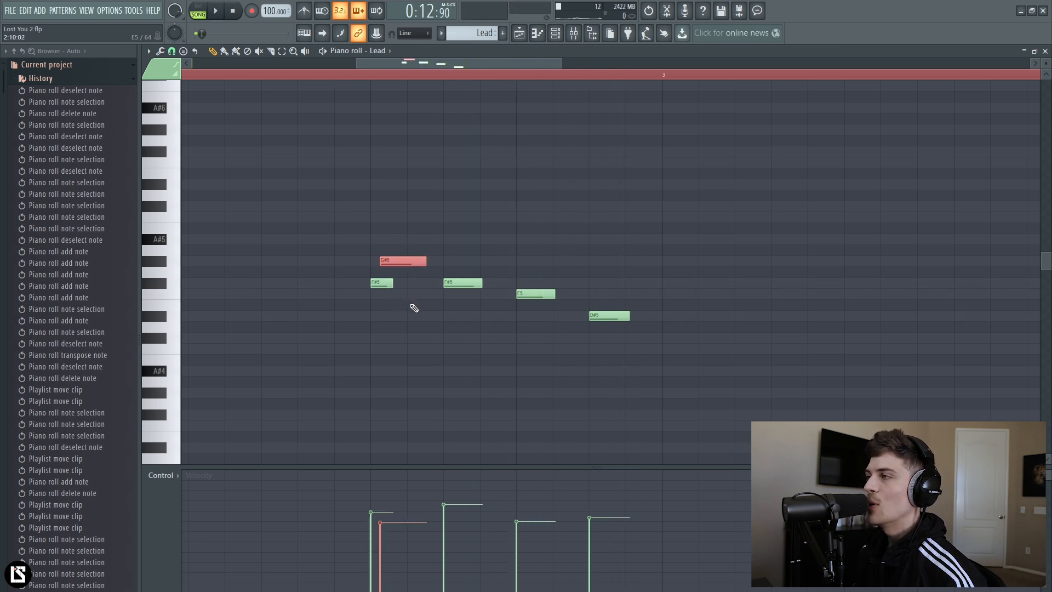
# Clear the note selection and play the Lead melody
pyautogui.click(413, 307)
pyautogui.press('space')
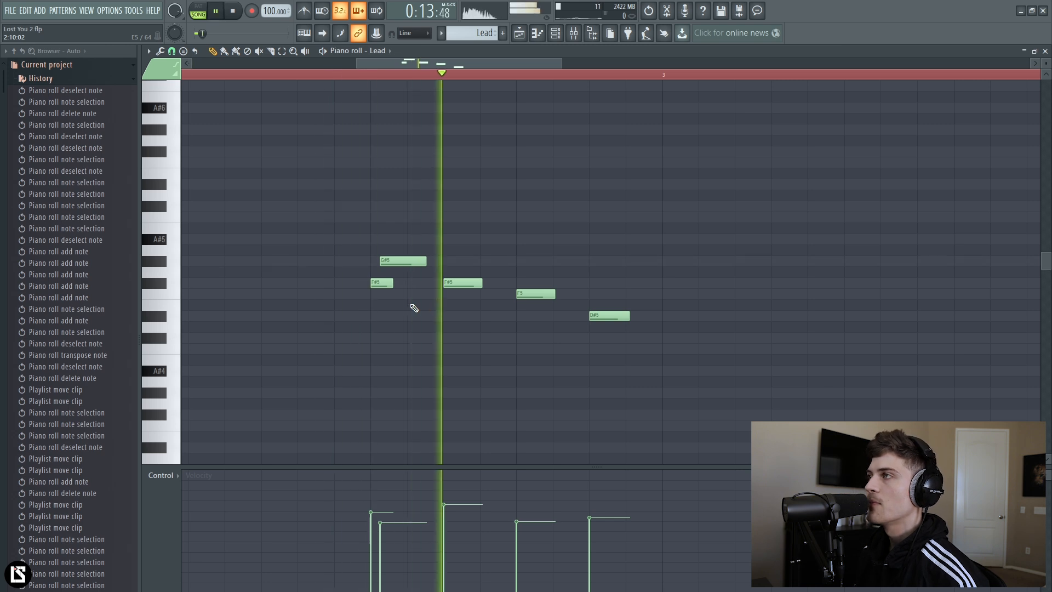
# Play the soloed Lead 2 track in the playlist from bar 5, skip ahead to about bar 7, and stop playback
pyautogui.click(518, 32)
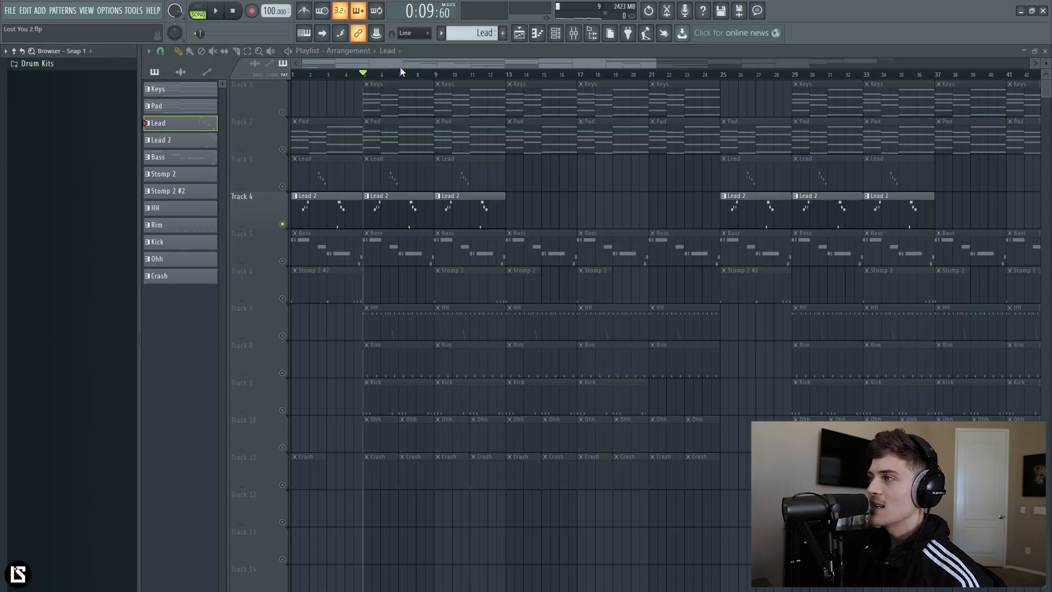
pyautogui.press('space')
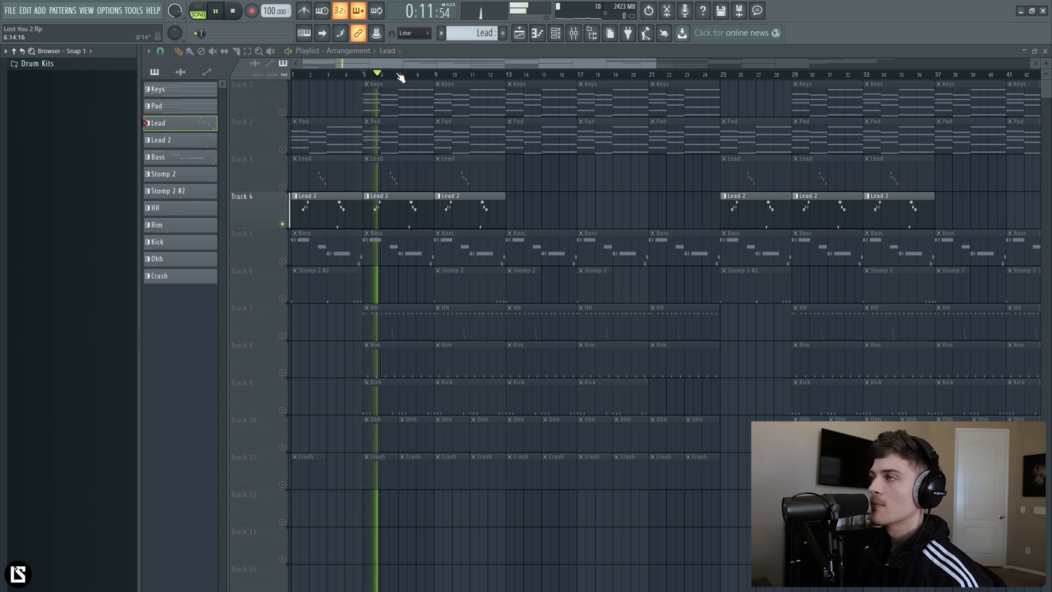
pyautogui.click(410, 75)
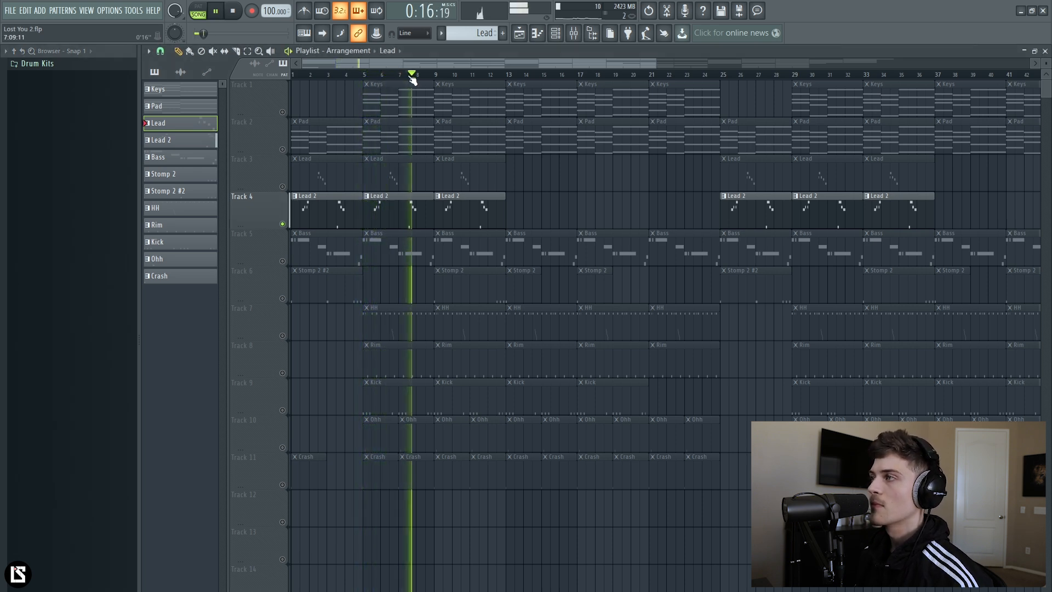
pyautogui.press('space')
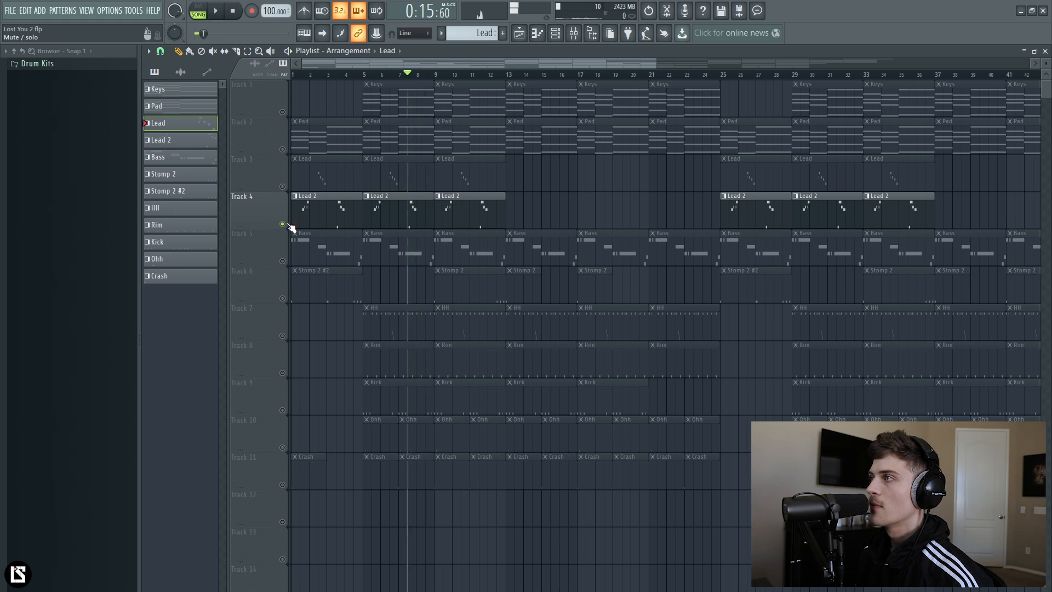
# View the oscillators, volume envelope and polyphony settings of the Lead 2 channel's 3x Osc instrument, and close the instrument
pyautogui.click(555, 33)
pyautogui.click(230, 234)
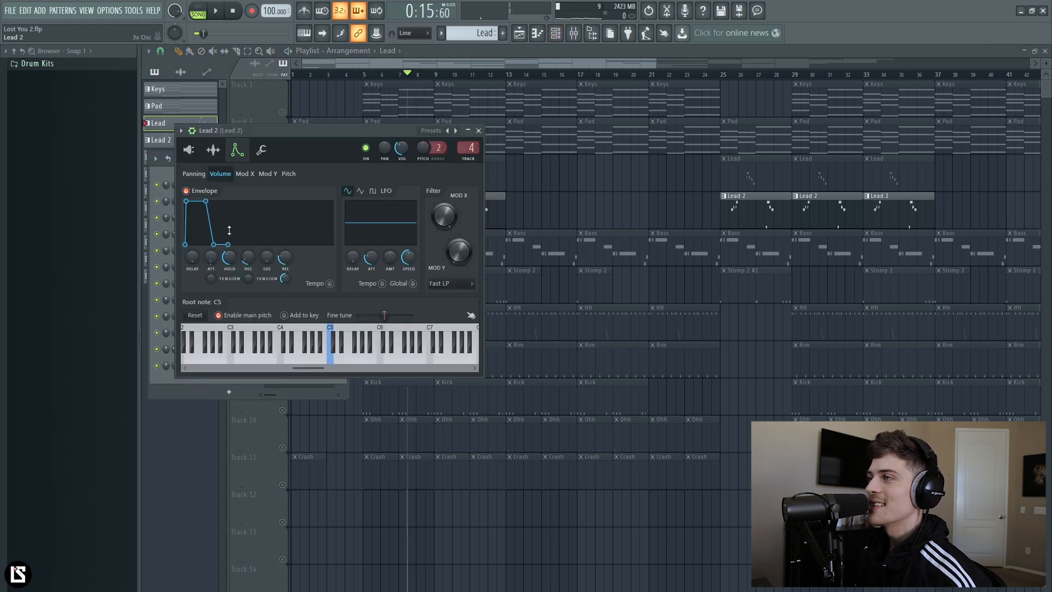
pyautogui.click(191, 151)
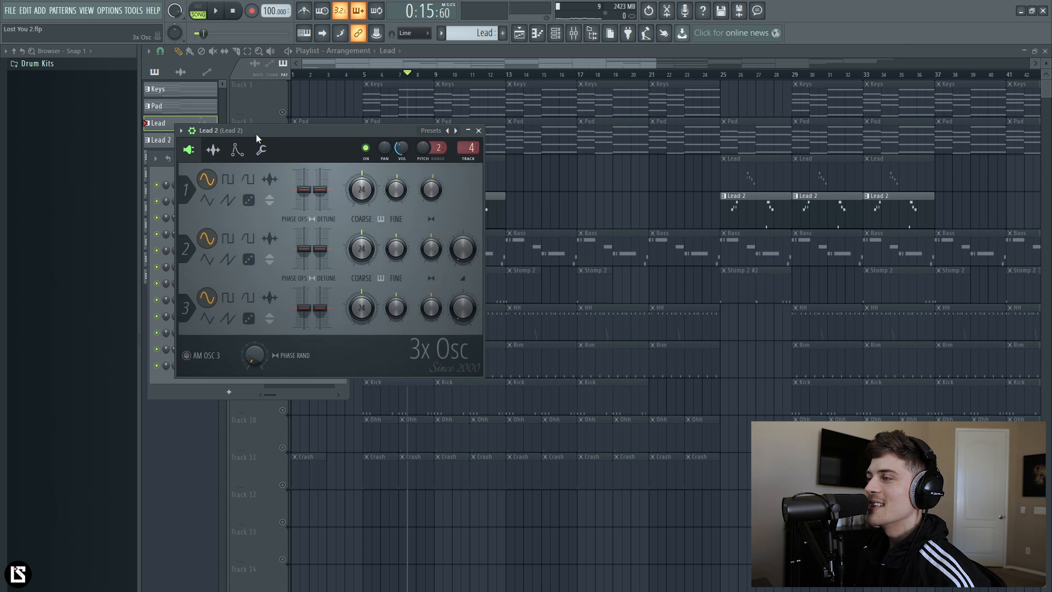
pyautogui.moveTo(255, 134); pyautogui.dragTo(505, 186)
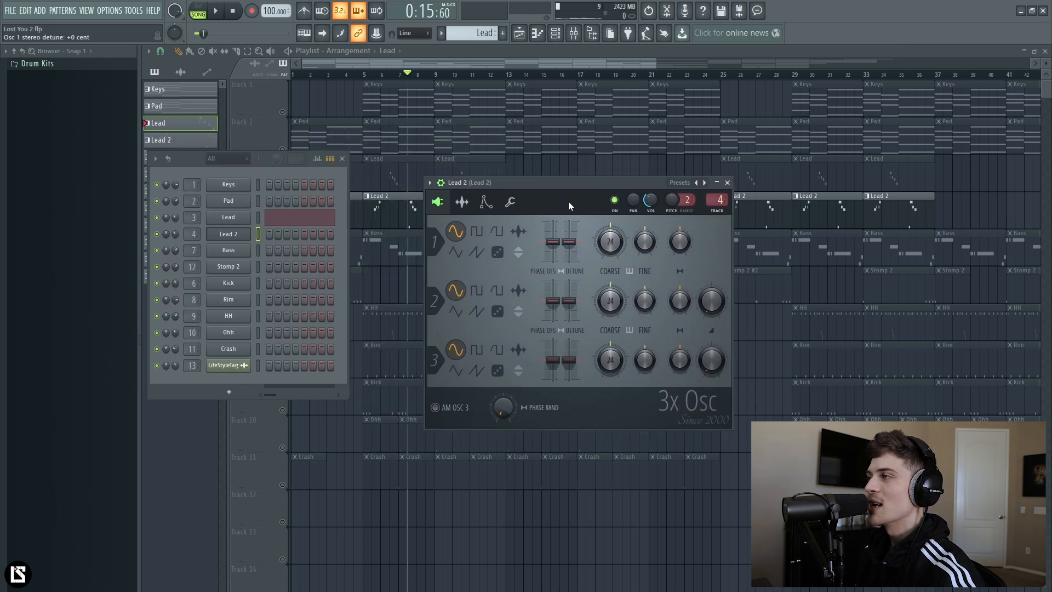
pyautogui.click(486, 202)
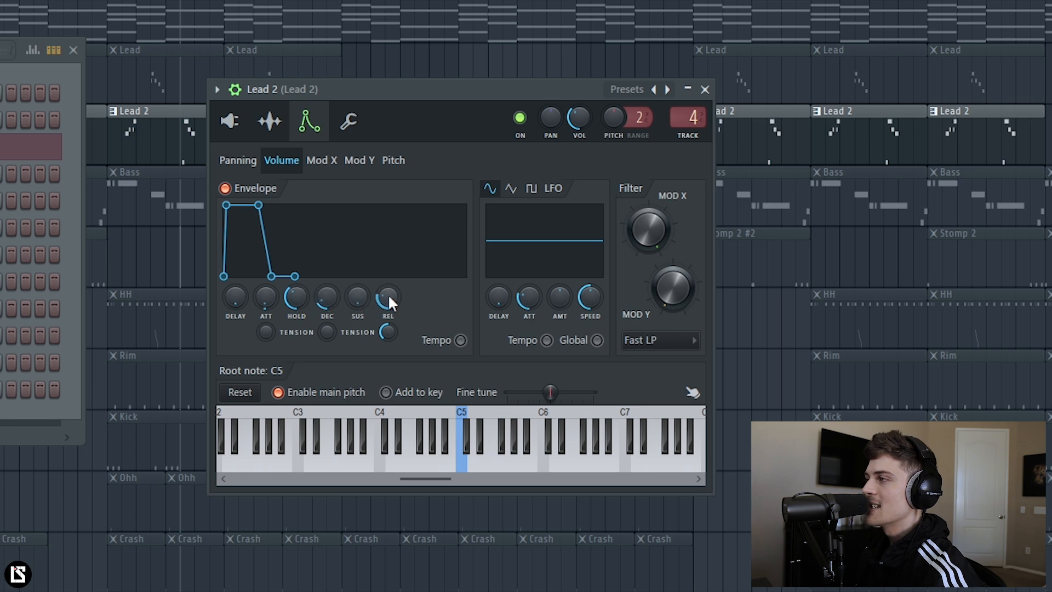
pyautogui.click(349, 121)
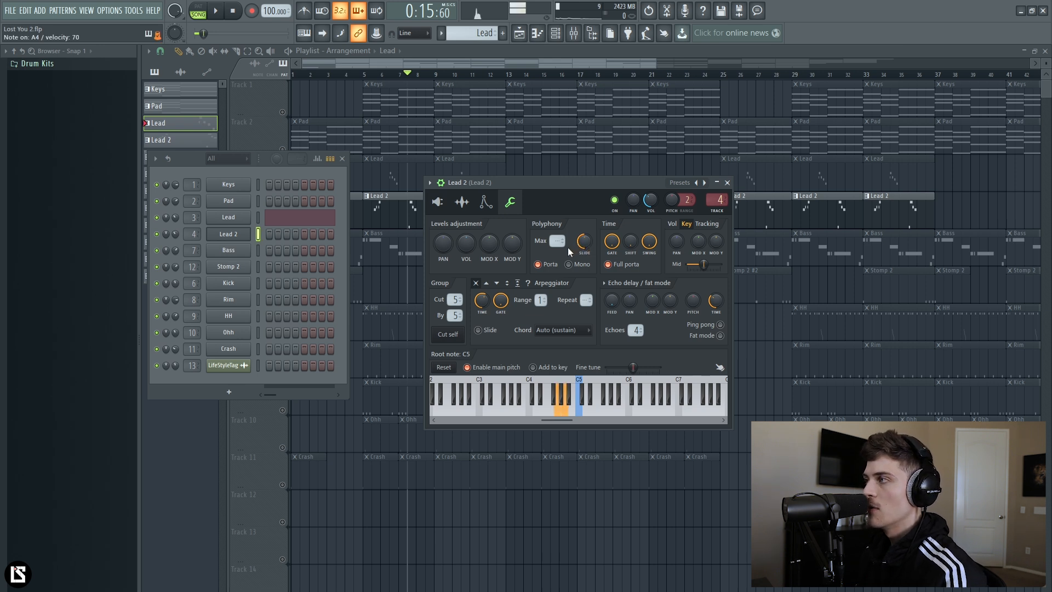
pyautogui.click(731, 185)
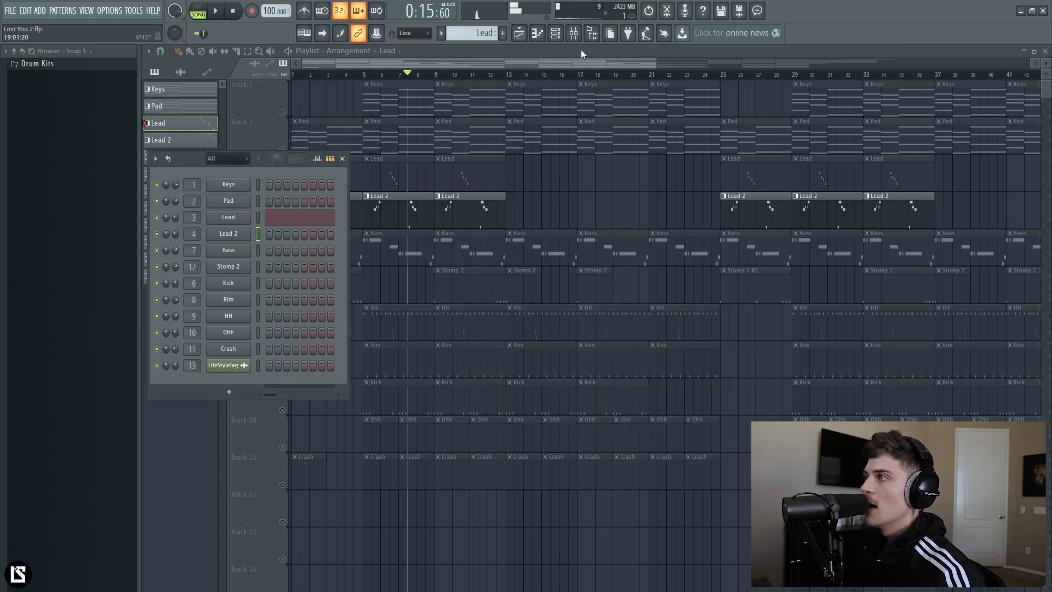
# Examine the Fruity Reeverb 2, Fruity parametric EQ 2 and Fruity Delay 3 effects on the Lead 2 mixer track
pyautogui.click(573, 33)
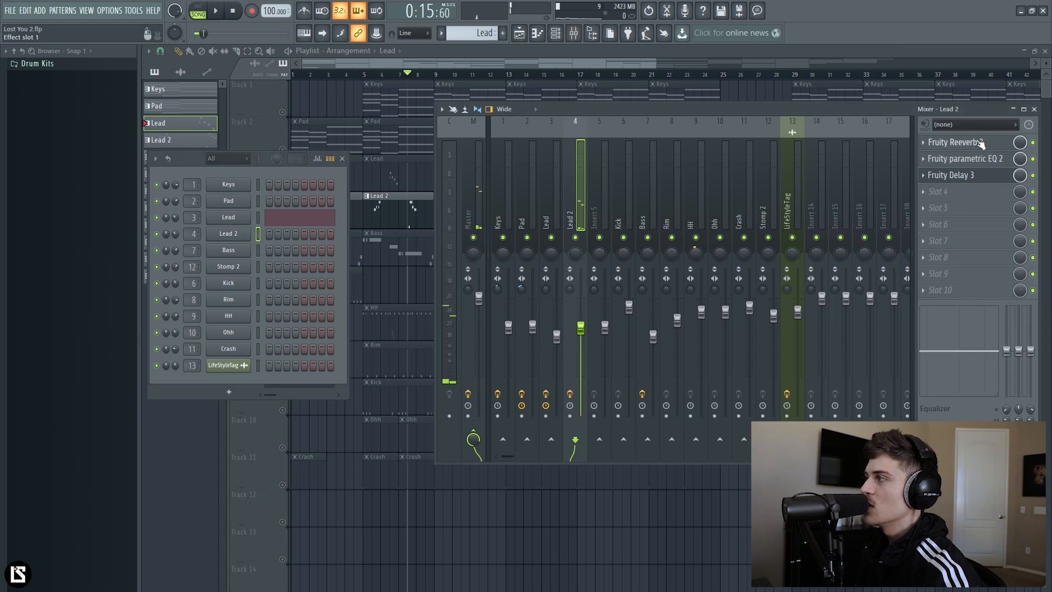
pyautogui.click(981, 143)
pyautogui.click(976, 160)
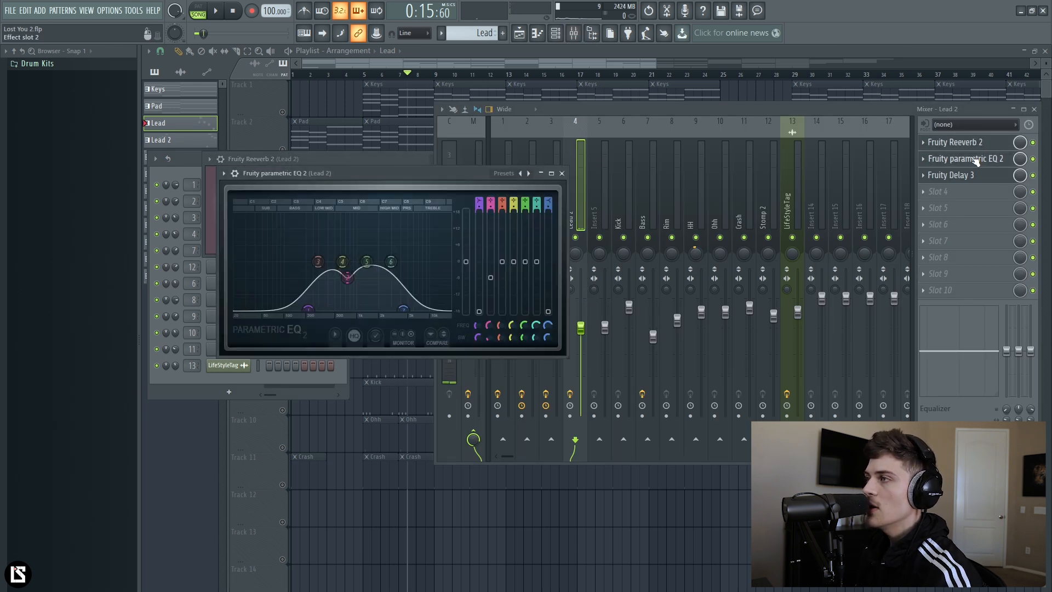
pyautogui.click(976, 175)
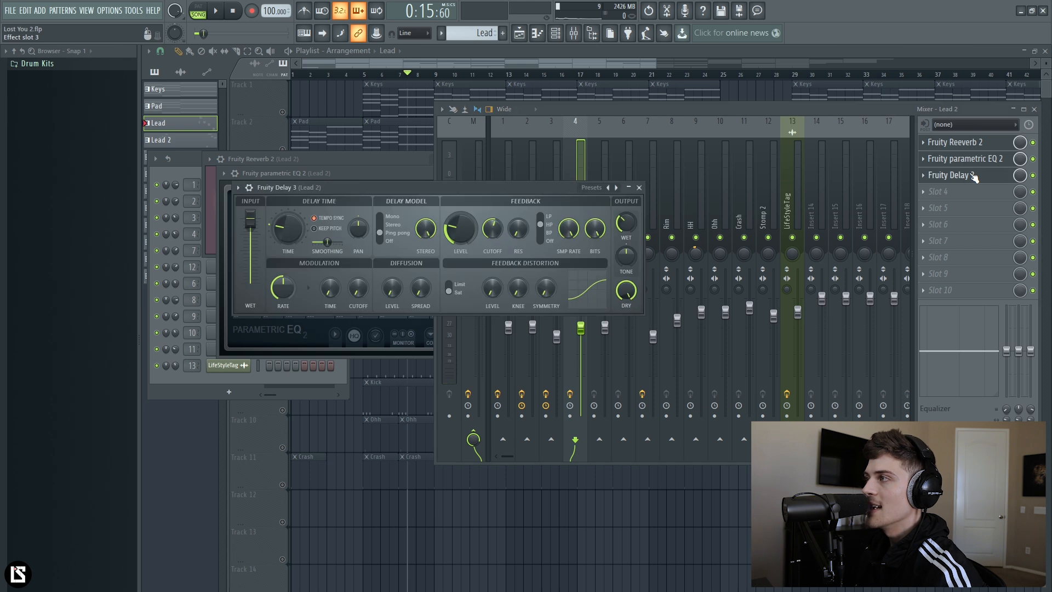
pyautogui.click(618, 108)
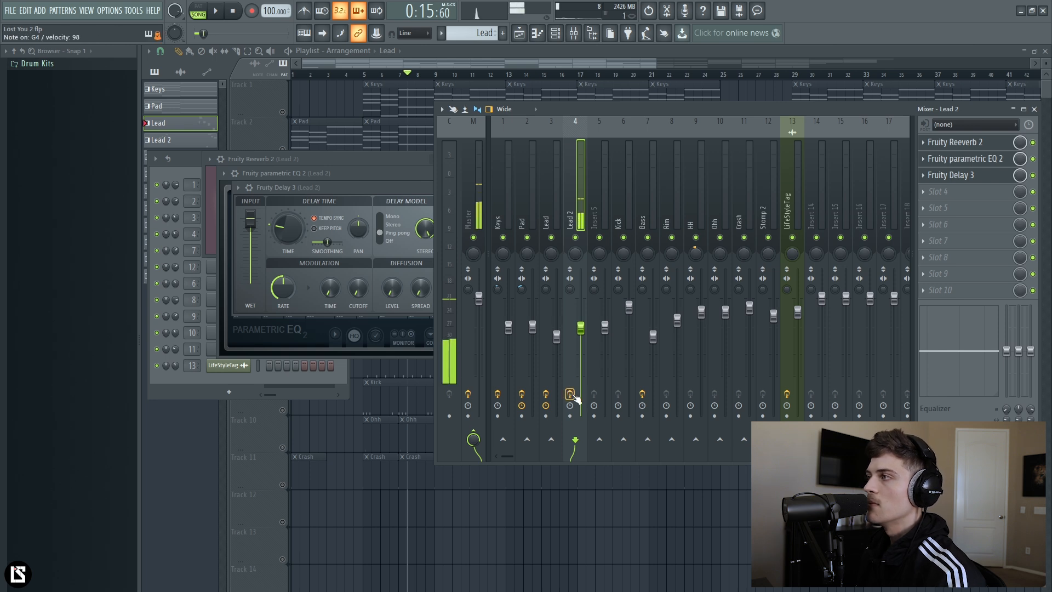
# Set the playlist position to bar 5 and unmute the Lead, Pad and Keys tracks alongside Lead 2
pyautogui.click(364, 75)
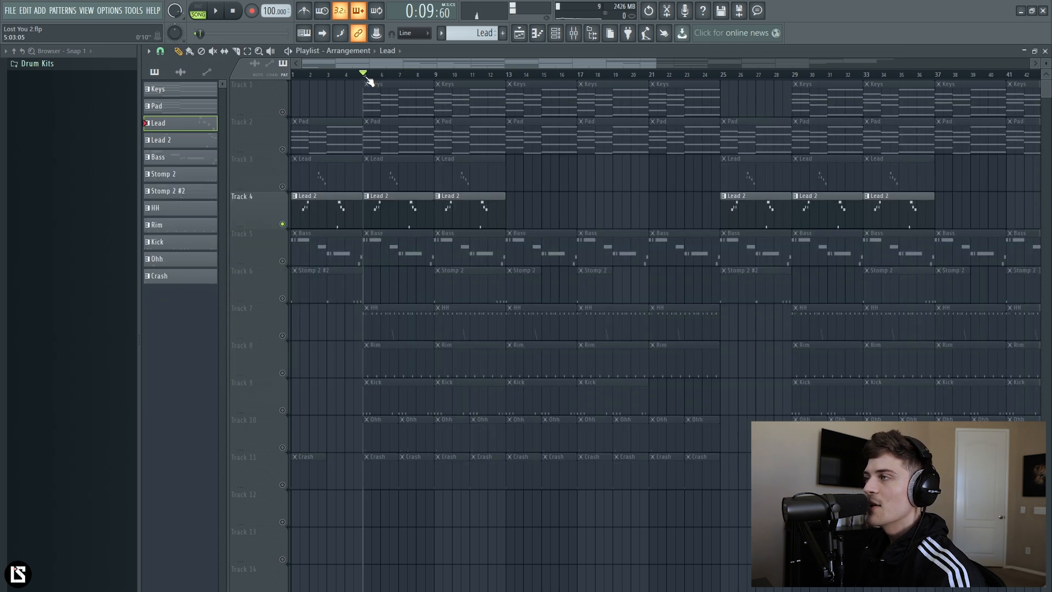
pyautogui.click(282, 186)
pyautogui.click(282, 149)
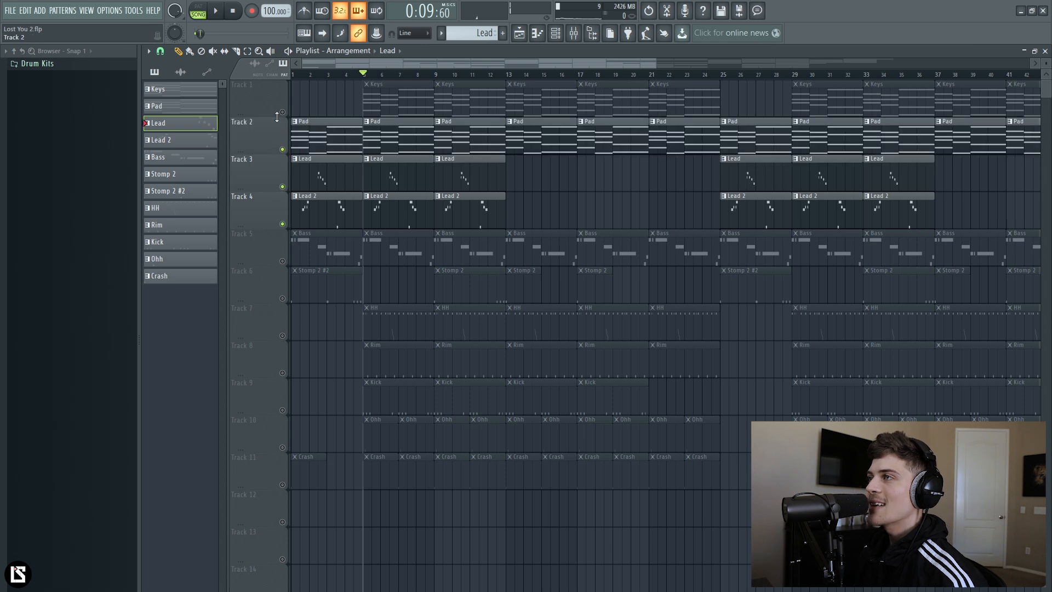
pyautogui.click(282, 112)
# Open the Lead 2 clip at bar 5 in the piano roll and play its melody with the unmuted tracks
pyautogui.scroll(3, 368, 78)
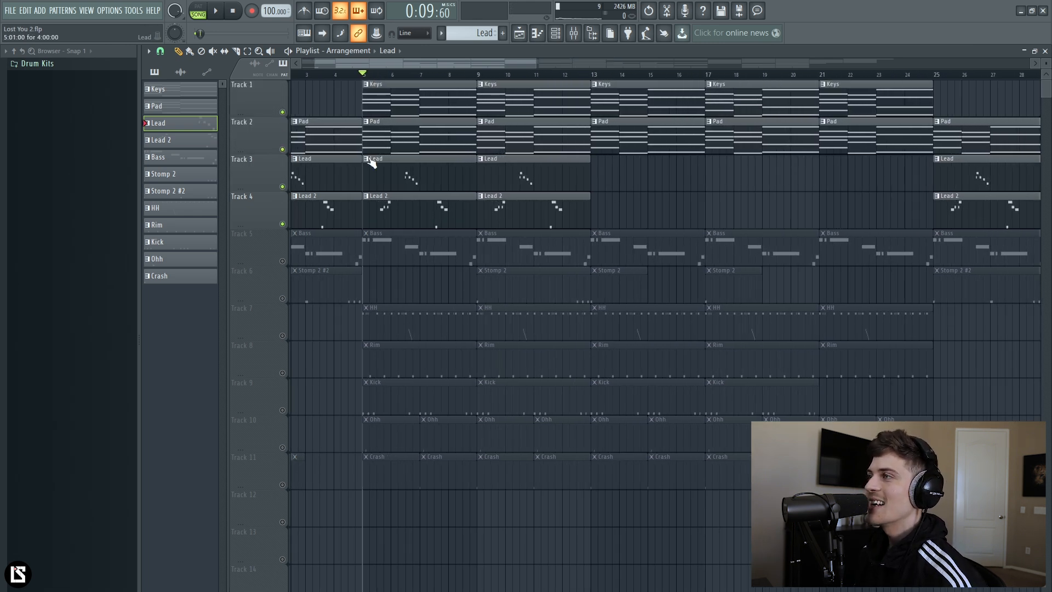
pyautogui.doubleClick(387, 213)
pyautogui.scroll(-1, 351, 123)
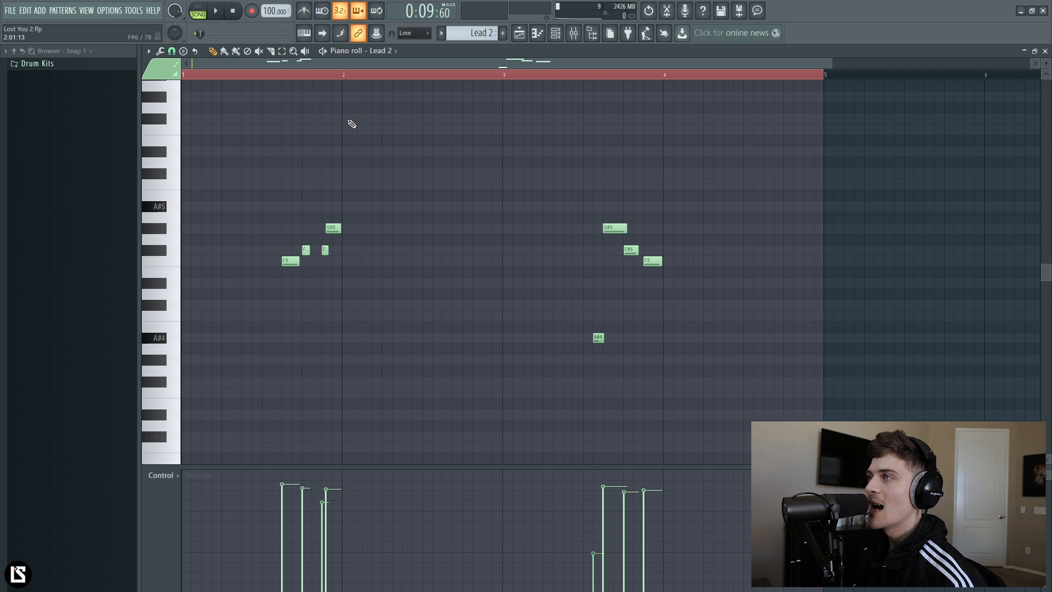
pyautogui.press('space')
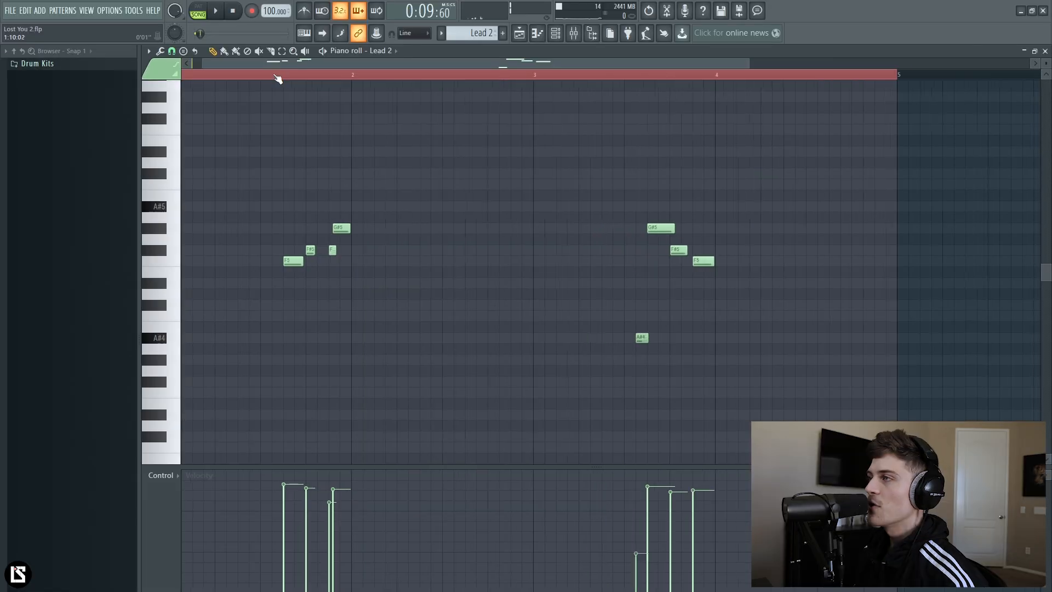
# Highlight the four opening notes of the Lead 2 melody, from F5 up to G#5, and clear the selection
pyautogui.scroll(3, 278, 77)
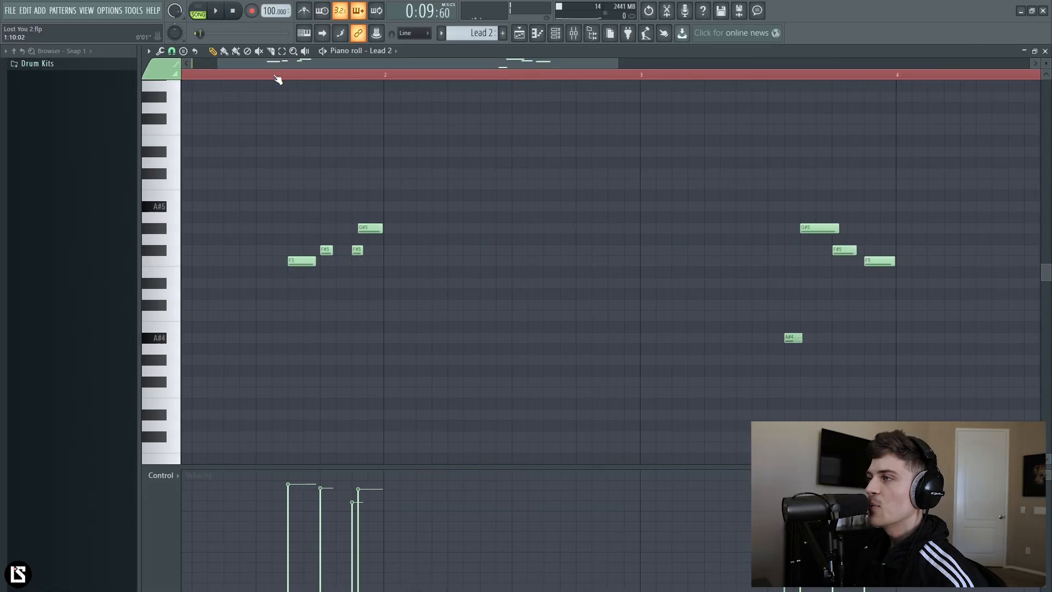
pyautogui.moveTo(313, 235); pyautogui.dragTo(416, 204)
pyautogui.scroll(-2, 401, 258)
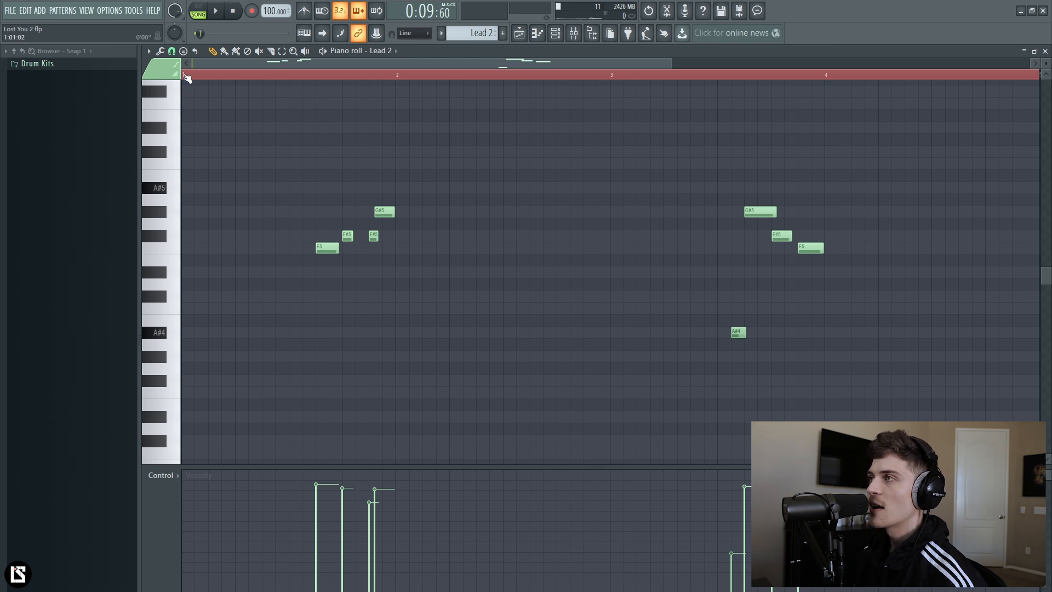
pyautogui.moveTo(400, 111); pyautogui.dragTo(573, 428)
pyautogui.moveTo(381, 159); pyautogui.dragTo(323, 288)
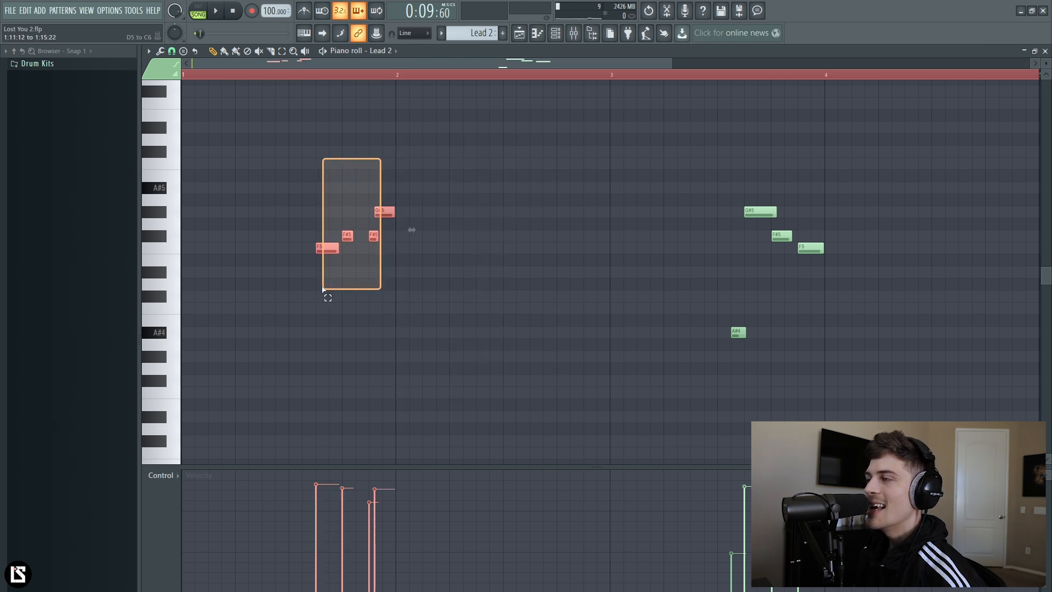
pyautogui.click(332, 313)
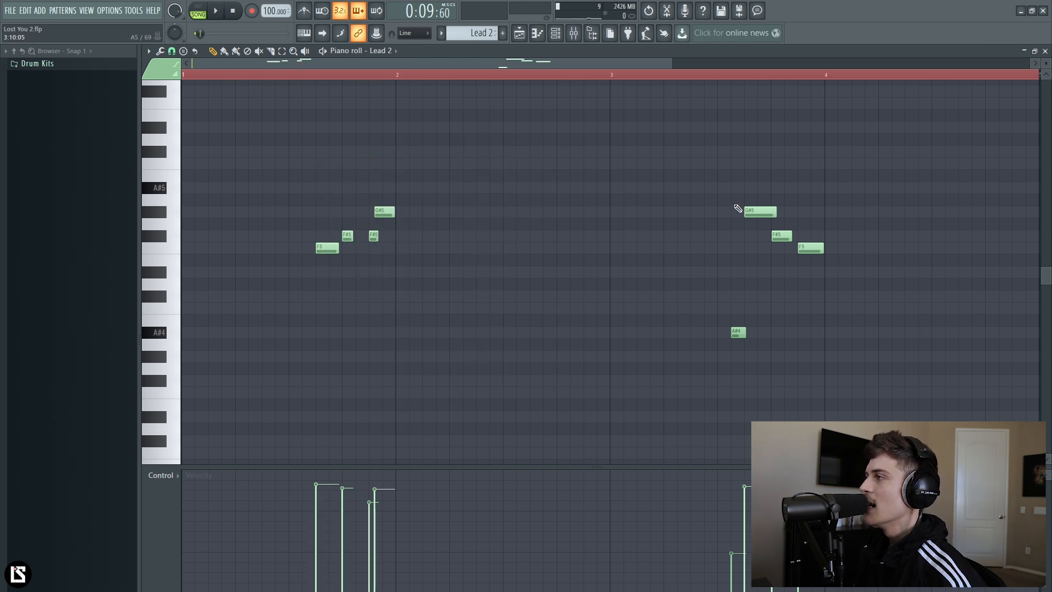
# Try a horizontally flipped copy of the four opening Lead 2 notes in bar 3, and delete the copy
pyautogui.moveTo(756, 183); pyautogui.dragTo(842, 312)
pyautogui.moveTo(417, 183); pyautogui.dragTo(679, 253)
pyautogui.hotkey('alt', 'y')
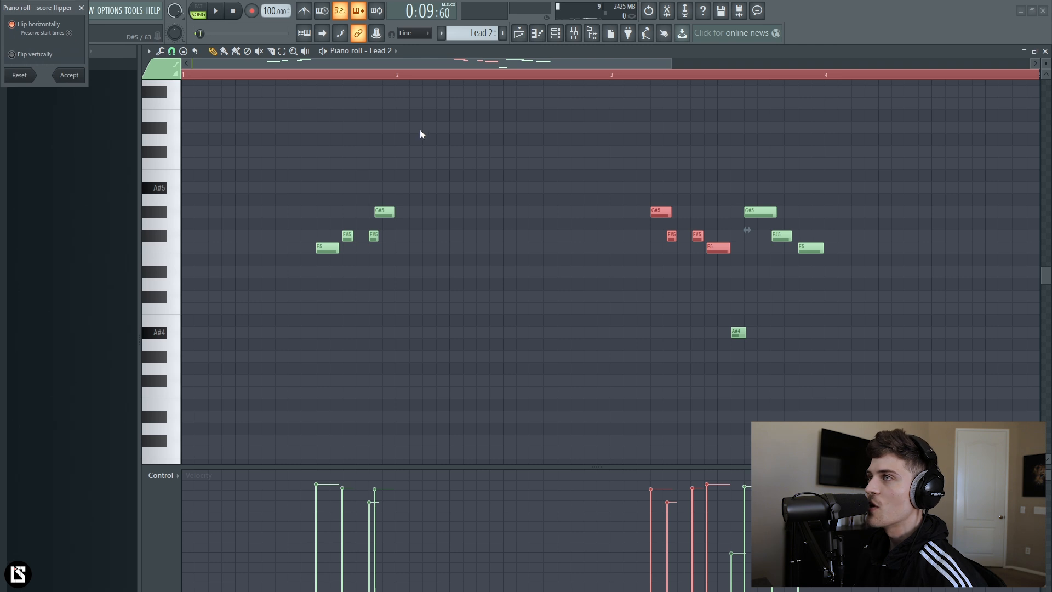
pyautogui.click(81, 7)
pyautogui.press('Delete')
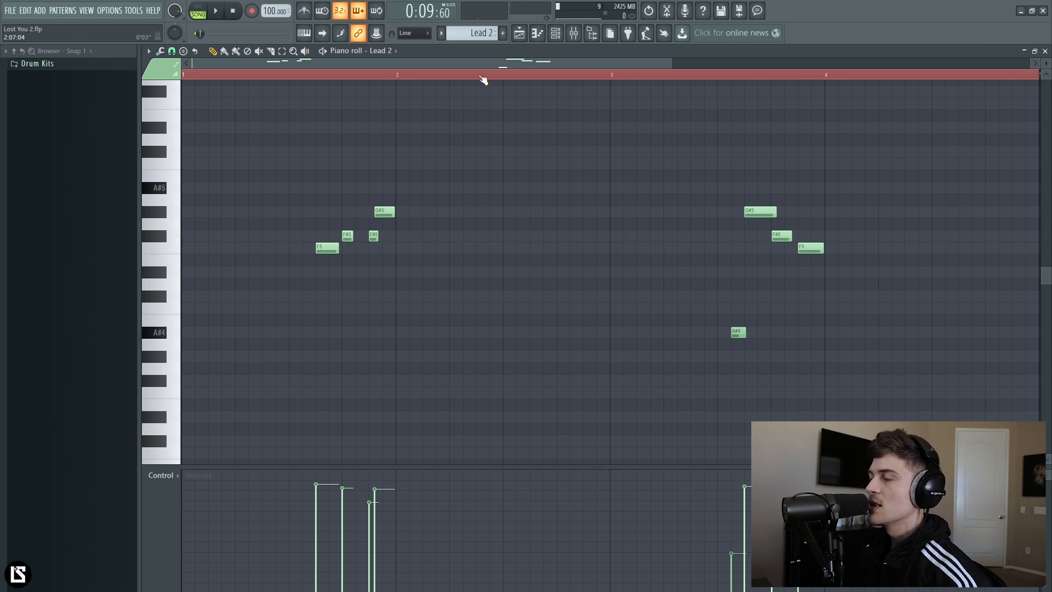
# Return to the playlist and play only the HH, Rim, Kick, Ohh and Crash tracks from bar 5
pyautogui.scroll(-2, 483, 78)
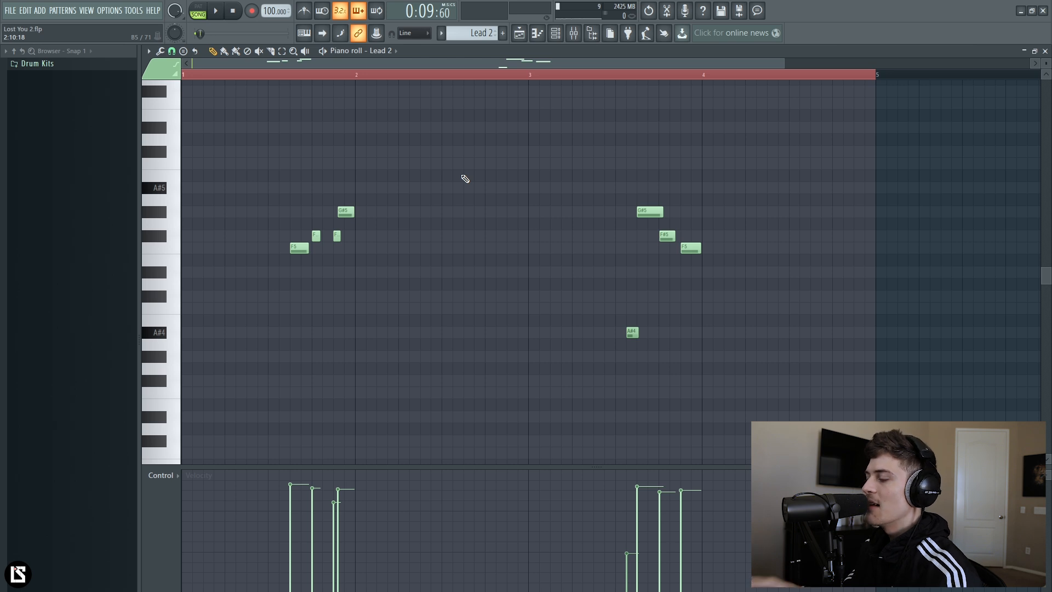
pyautogui.click(519, 33)
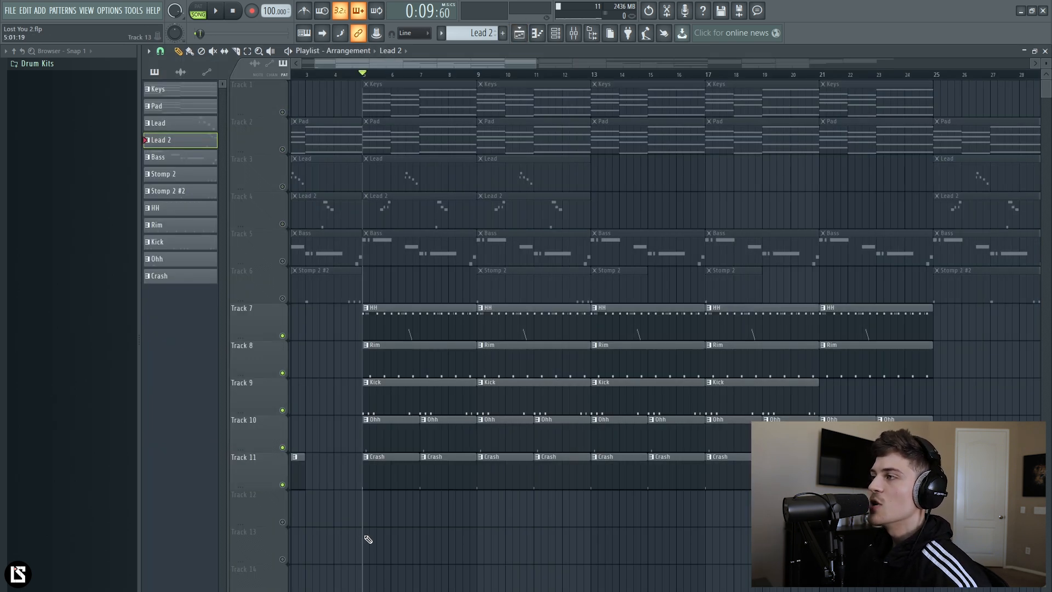
pyautogui.press('space')
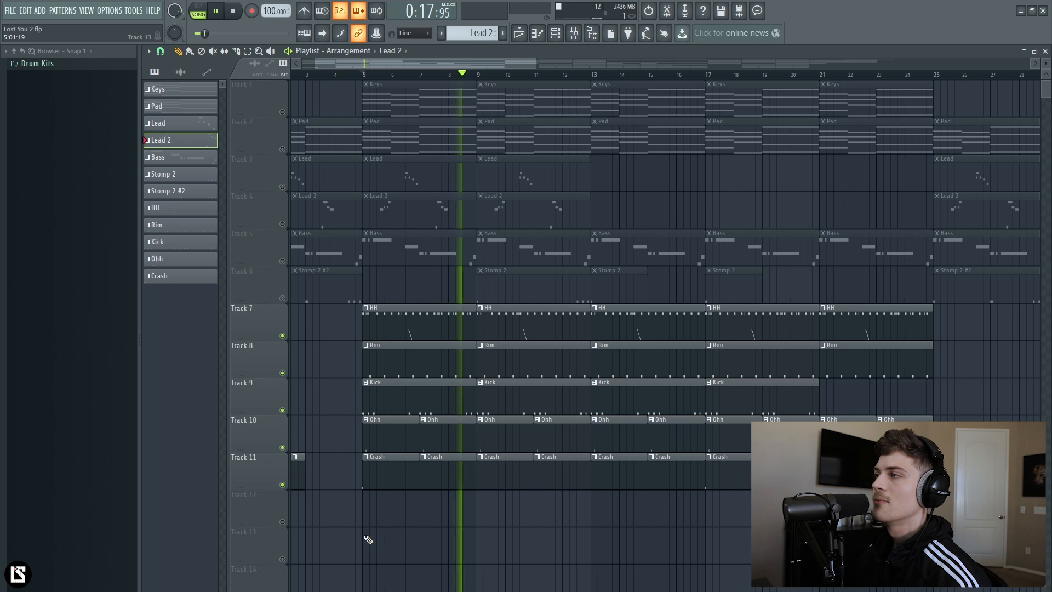
pyautogui.press('space')
# Unmute the Stomp 2 track, solo the Rim track and play it from bar 5
pyautogui.click(282, 299)
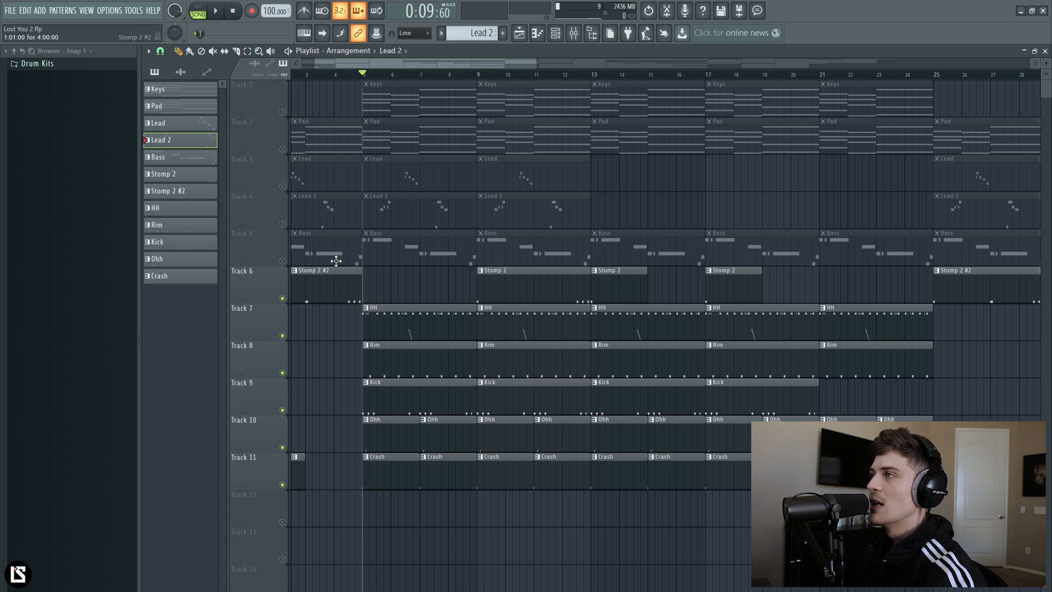
pyautogui.scroll(2, 369, 80)
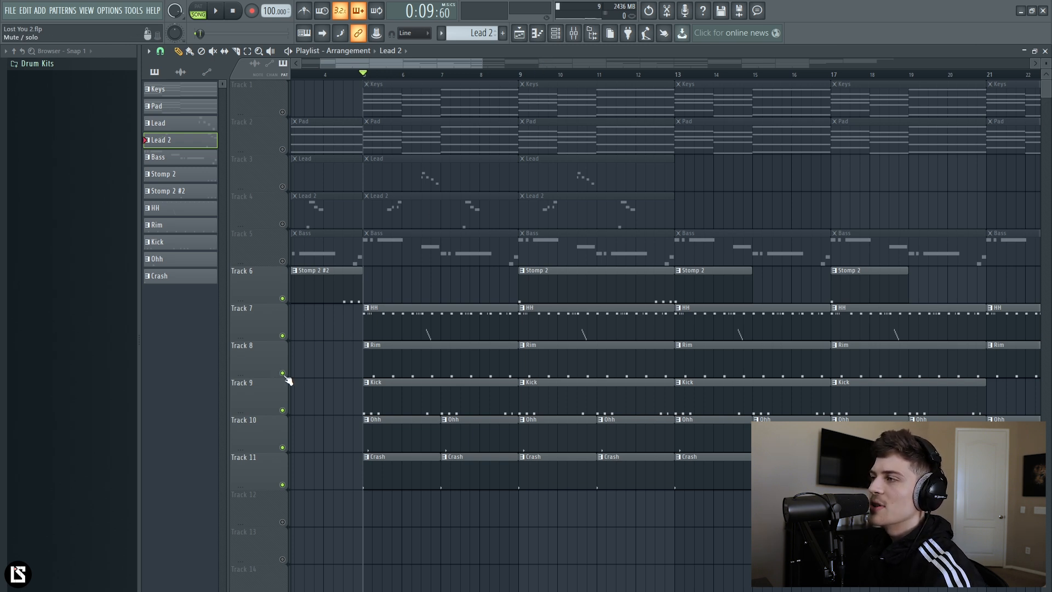
pyautogui.rightClick(284, 374)
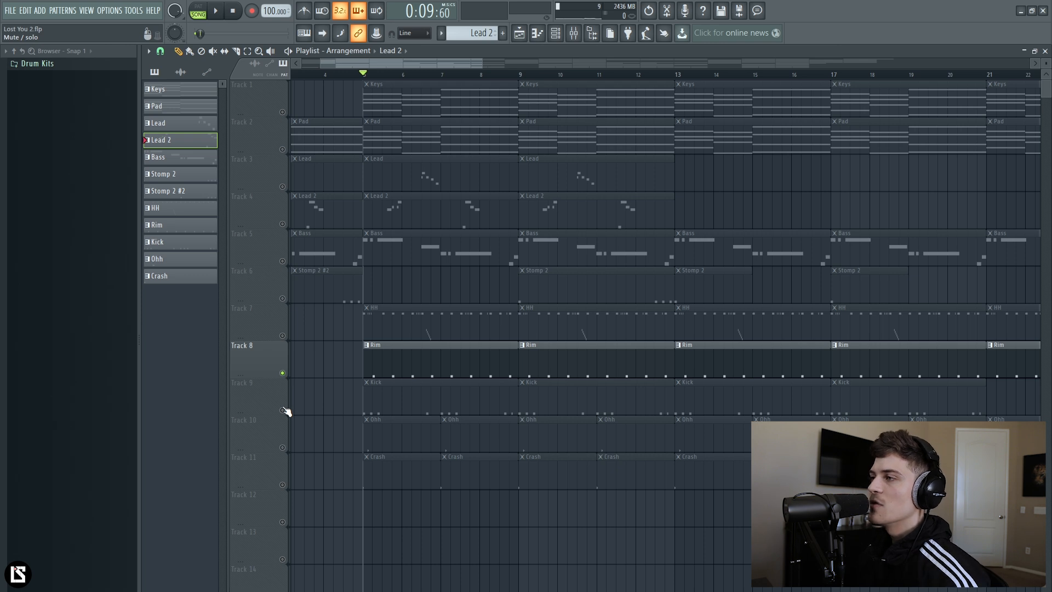
pyautogui.press('space')
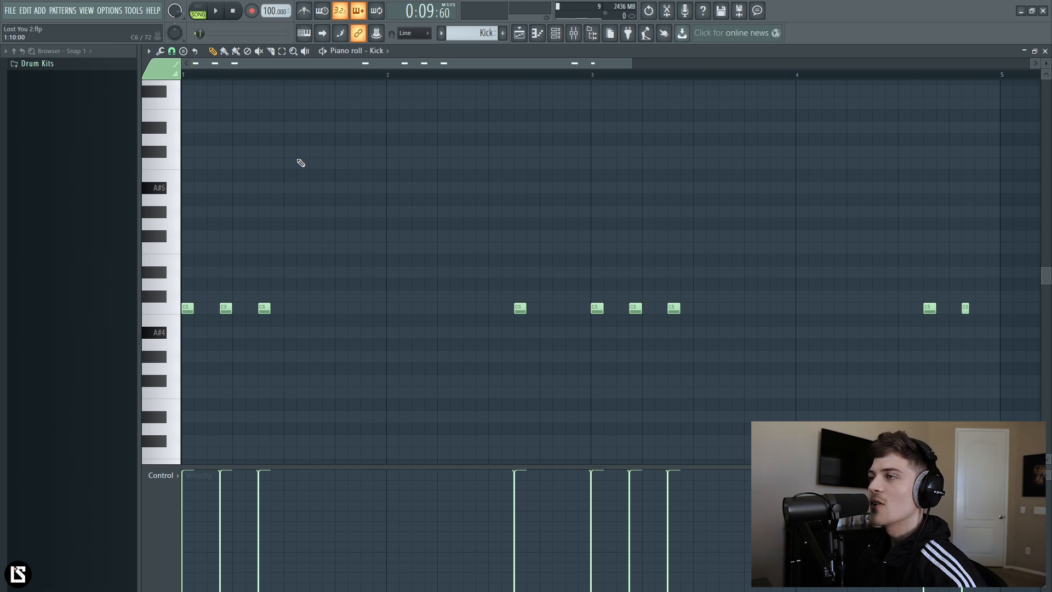
# Play the Kick pattern from the piano roll, and examine the single C5 note of the Ohh pattern
pyautogui.press('space')
pyautogui.scroll(-1, 321, 84)
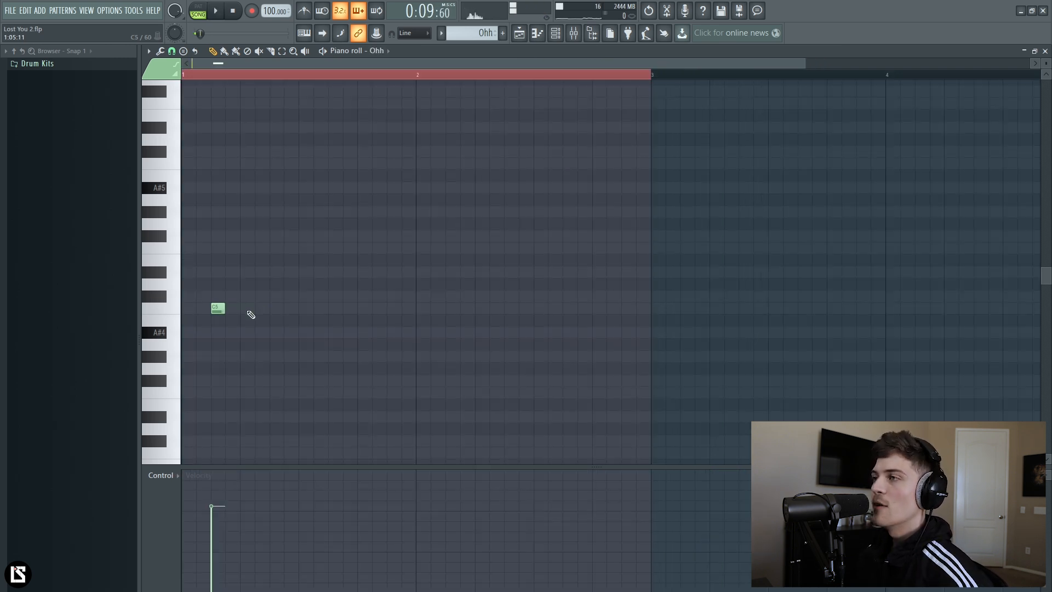
pyautogui.moveTo(247, 278); pyautogui.dragTo(263, 348)
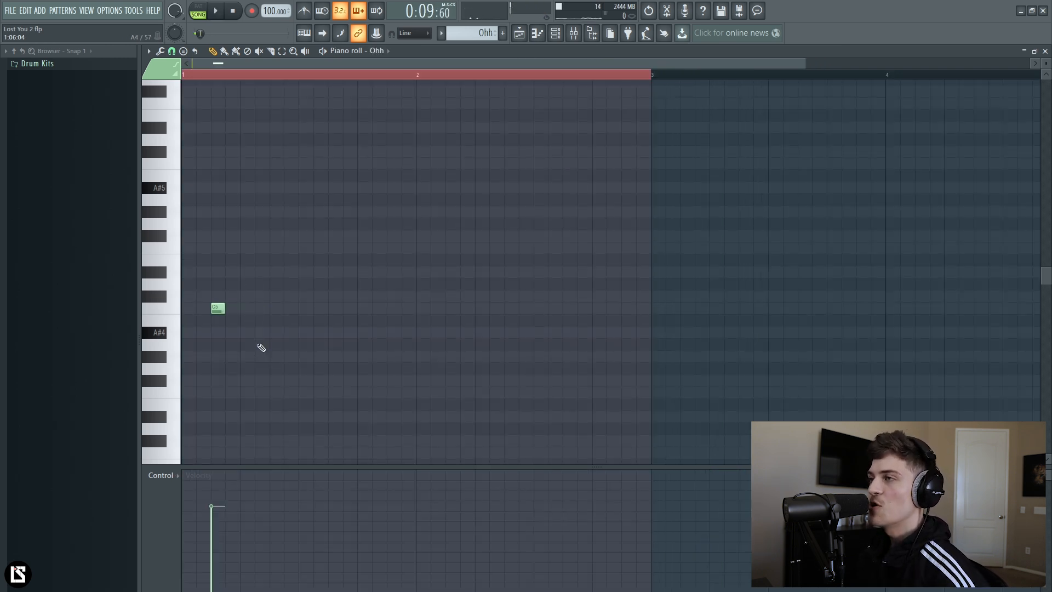
# Play the Ohh pattern from the piano roll and return to the playlist
pyautogui.press('space')
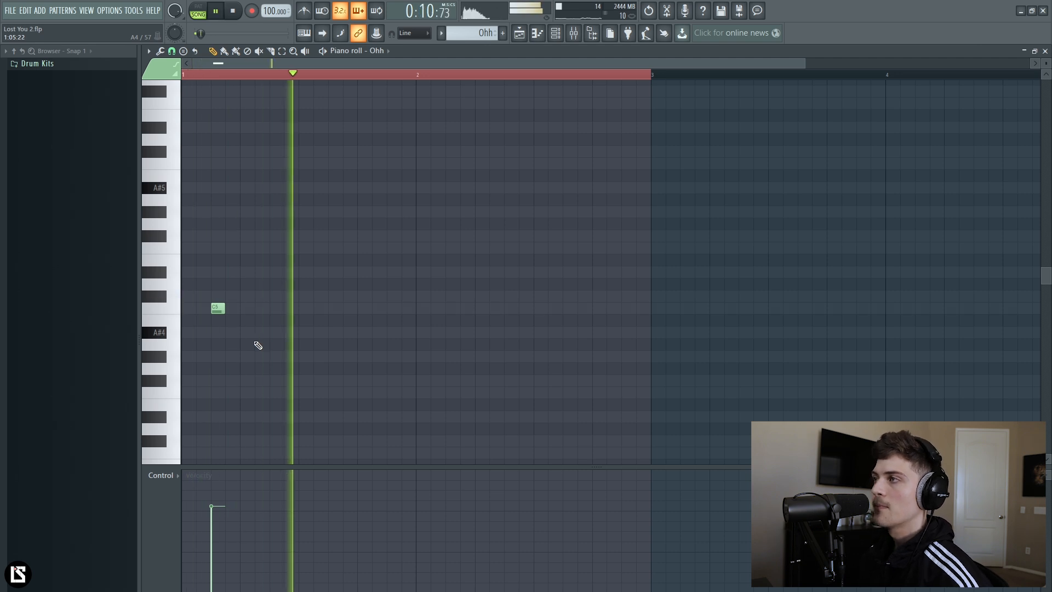
pyautogui.click(538, 33)
pyautogui.press('space')
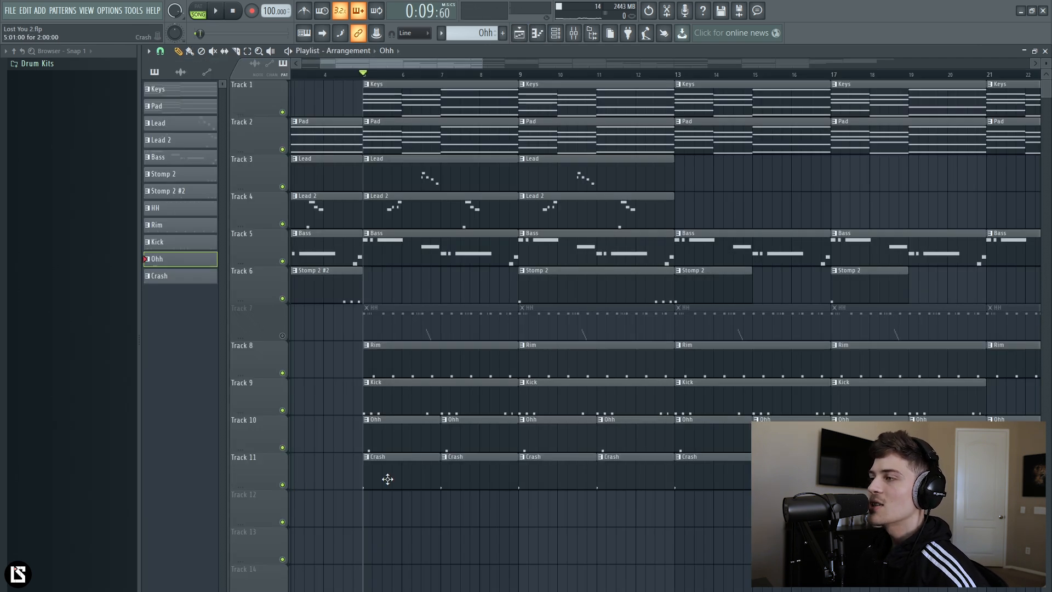
# Examine the Crash pattern in the piano roll, play it, and return to the playlist
pyautogui.doubleClick(388, 480)
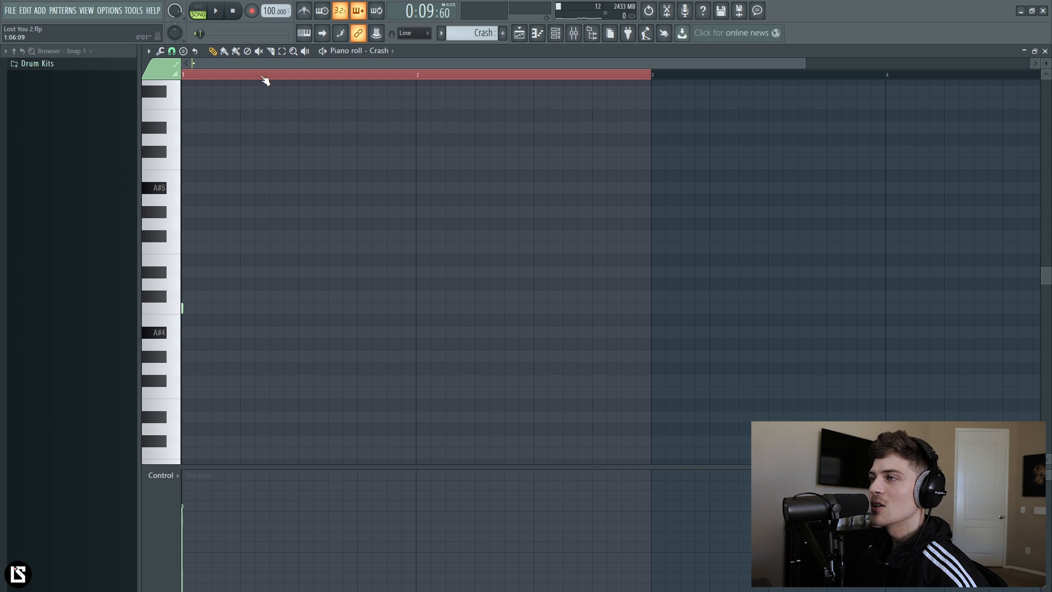
pyautogui.press('space')
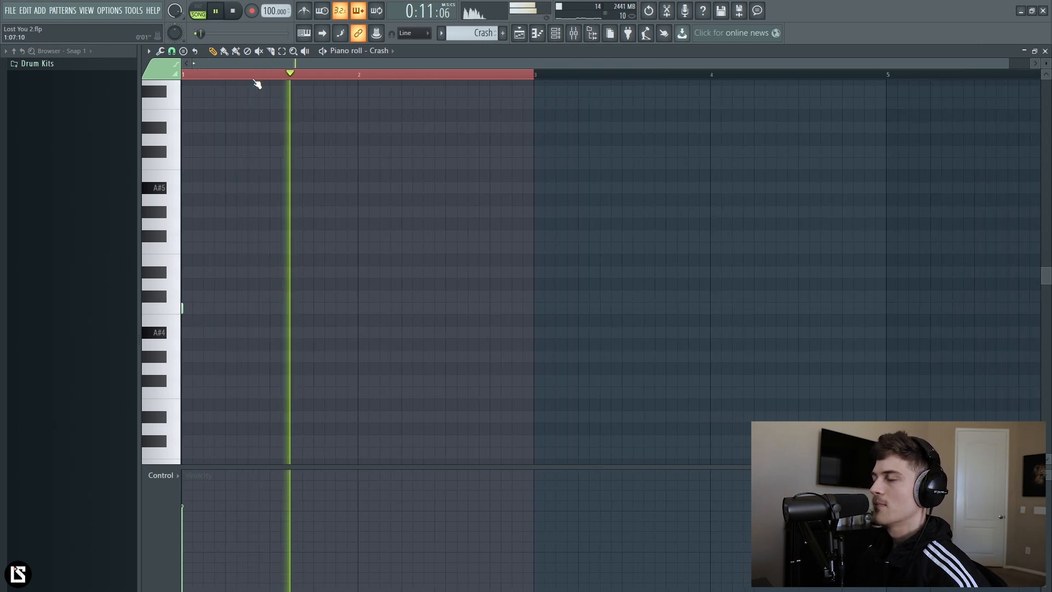
pyautogui.click(519, 33)
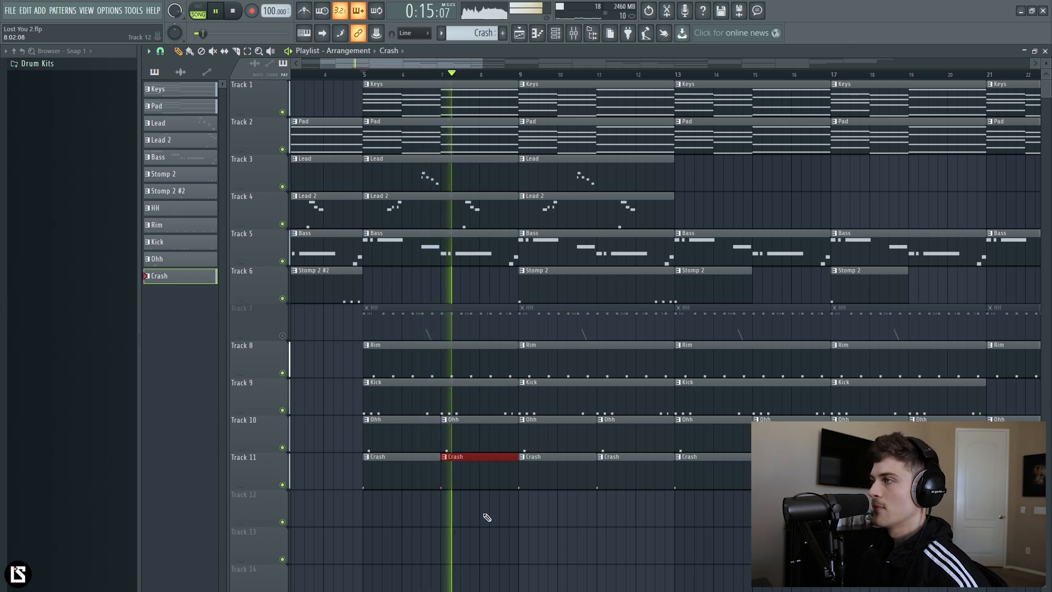
pyautogui.press('space')
pyautogui.keyDown('ctrl'); pyautogui.keyDown('shift'); pyautogui.click(457, 434); pyautogui.keyUp('shift'); pyautogui.keyUp('ctrl')
pyautogui.click(468, 529)
# Unmute the HH track and examine the HH pattern's opening short notes and the descending roll in bar 2
pyautogui.click(282, 336)
pyautogui.doubleClick(410, 320)
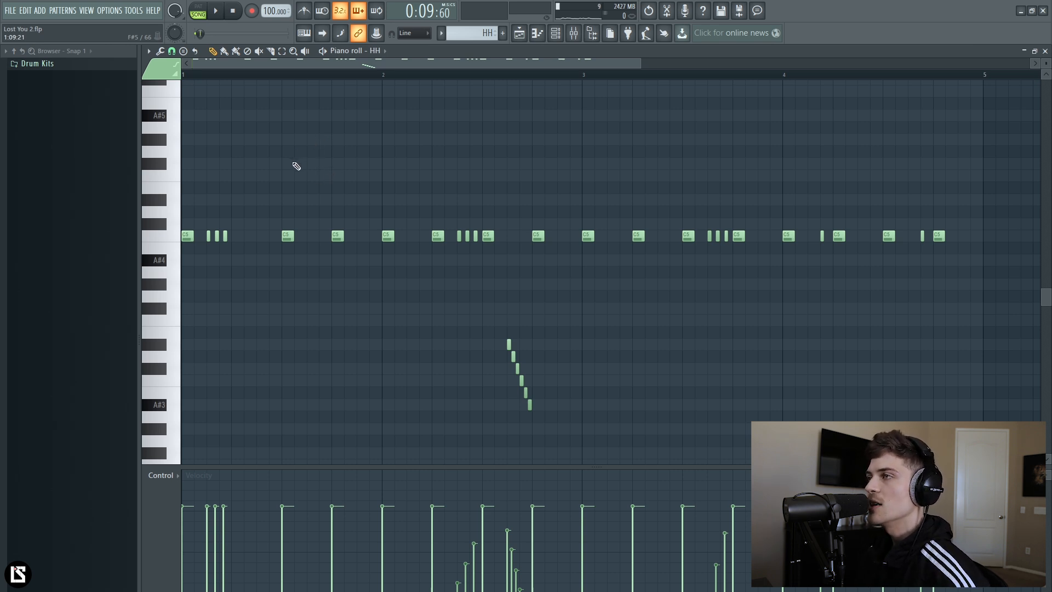
pyautogui.moveTo(242, 232); pyautogui.dragTo(281, 290)
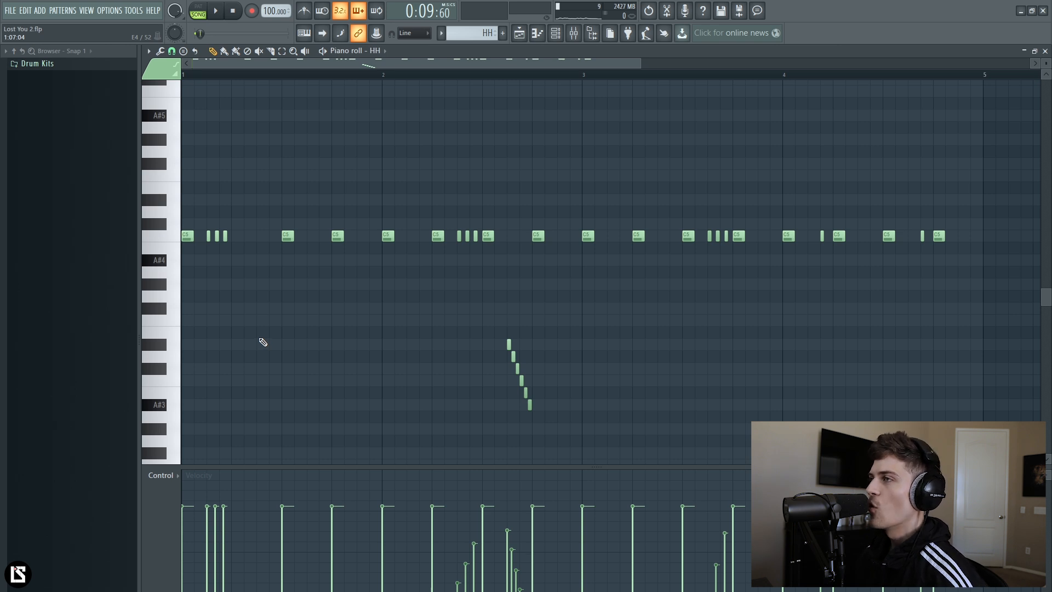
pyautogui.moveTo(228, 206); pyautogui.dragTo(208, 257)
pyautogui.click(243, 262)
pyautogui.moveTo(475, 303); pyautogui.dragTo(565, 436)
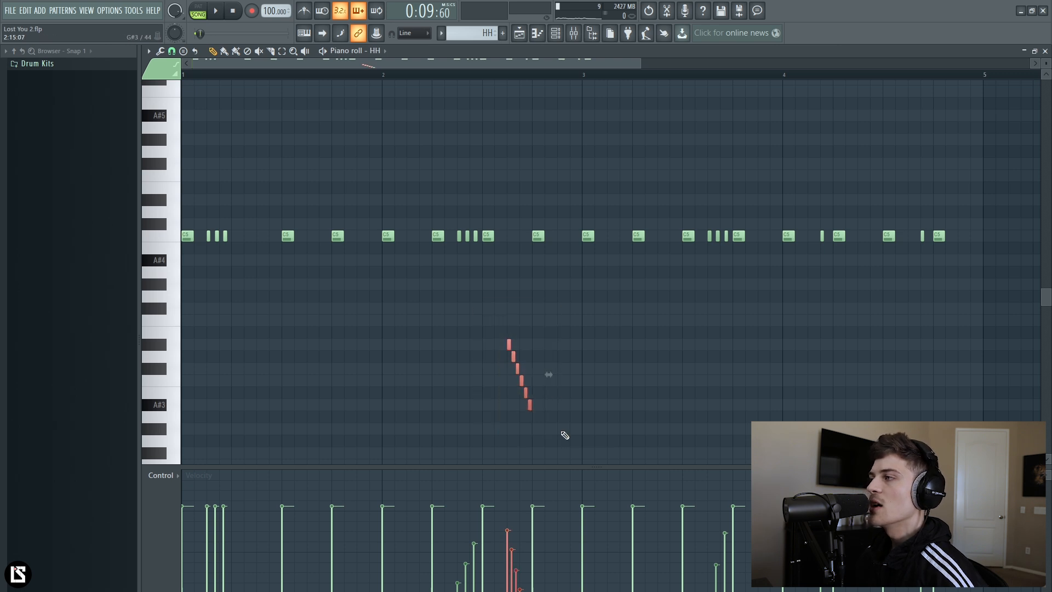
# Select the C5 hi-hat notes of bars 3 and 4 to inspect them, and clear the selection
pyautogui.scroll(-3, 565, 417)
pyautogui.moveTo(480, 281); pyautogui.dragTo(954, 181)
pyautogui.keyDown('ctrl'); pyautogui.click(568, 417); pyautogui.keyUp('ctrl')
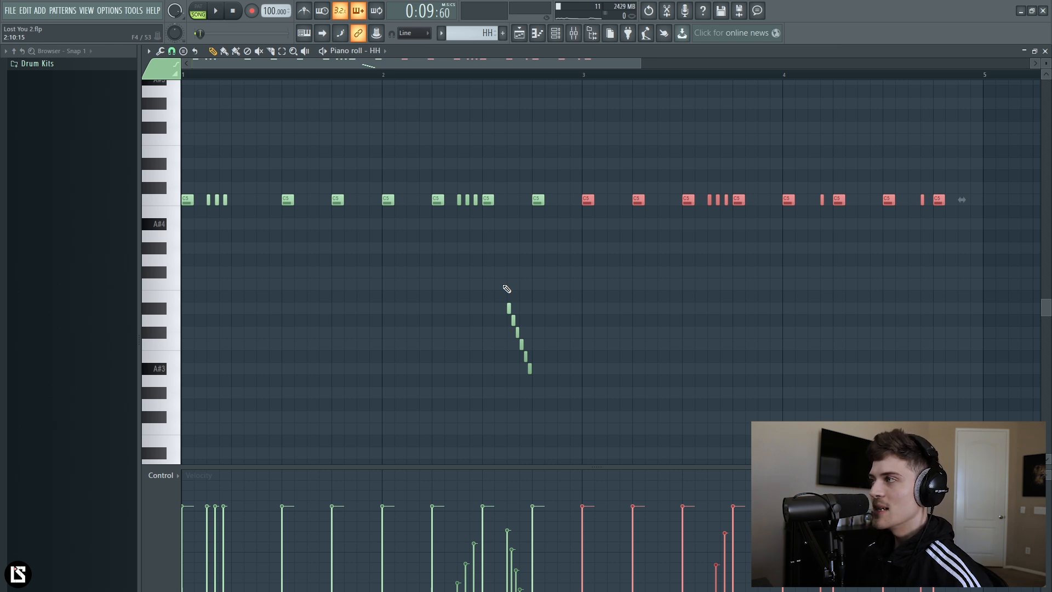
pyautogui.hotkey('ctrl', 'd')
# Select the two short hi-hat notes in bar 4 with the full notes following them, and play from bar 4
pyautogui.click(786, 76)
pyautogui.scroll(3, 802, 77)
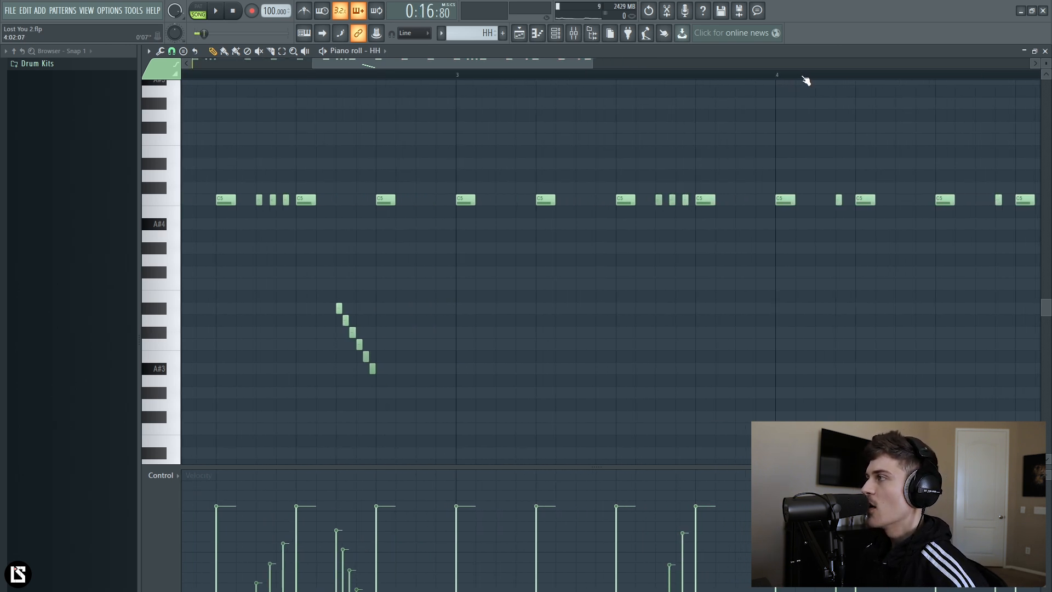
pyautogui.moveTo(554, 63); pyautogui.dragTo(623, 63)
pyautogui.moveTo(623, 174); pyautogui.dragTo(679, 232)
pyautogui.moveTo(775, 146); pyautogui.dragTo(858, 254)
pyautogui.press('space')
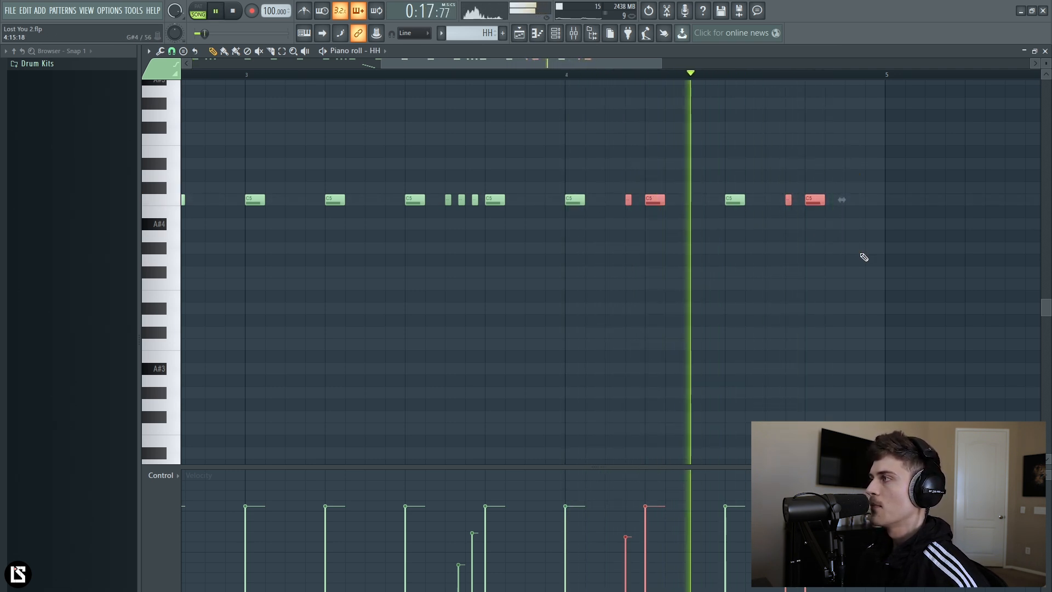
pyautogui.press('space')
# Select only the two short hi-hat notes in bar 4 and play that bar again
pyautogui.keyDown('ctrl'); pyautogui.click(622, 170); pyautogui.keyUp('ctrl')
pyautogui.moveTo(621, 159); pyautogui.dragTo(641, 229)
pyautogui.moveTo(777, 146); pyautogui.dragTo(809, 260)
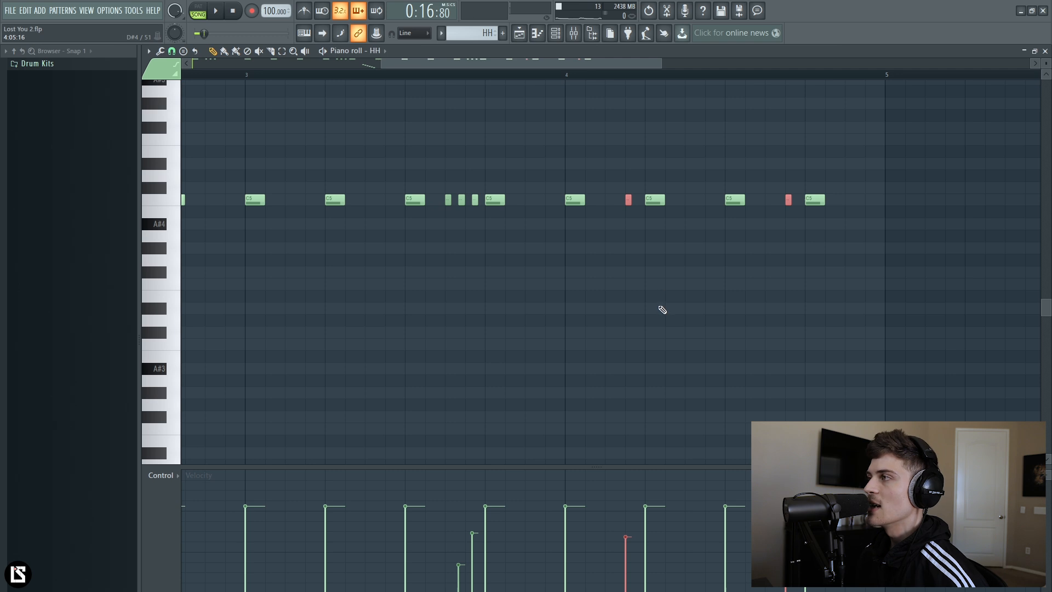
pyautogui.press('space')
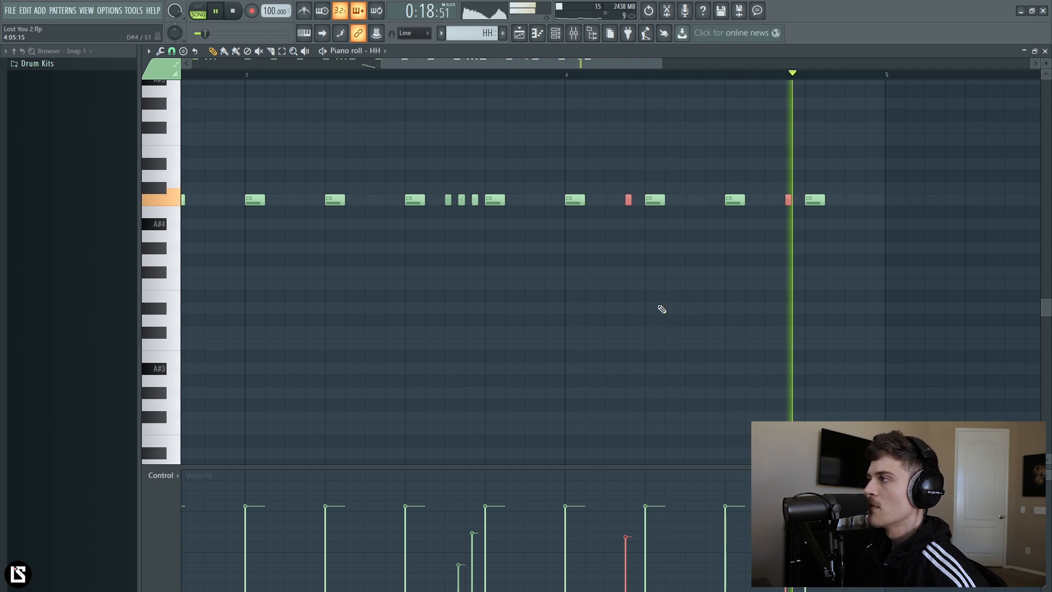
pyautogui.press('space')
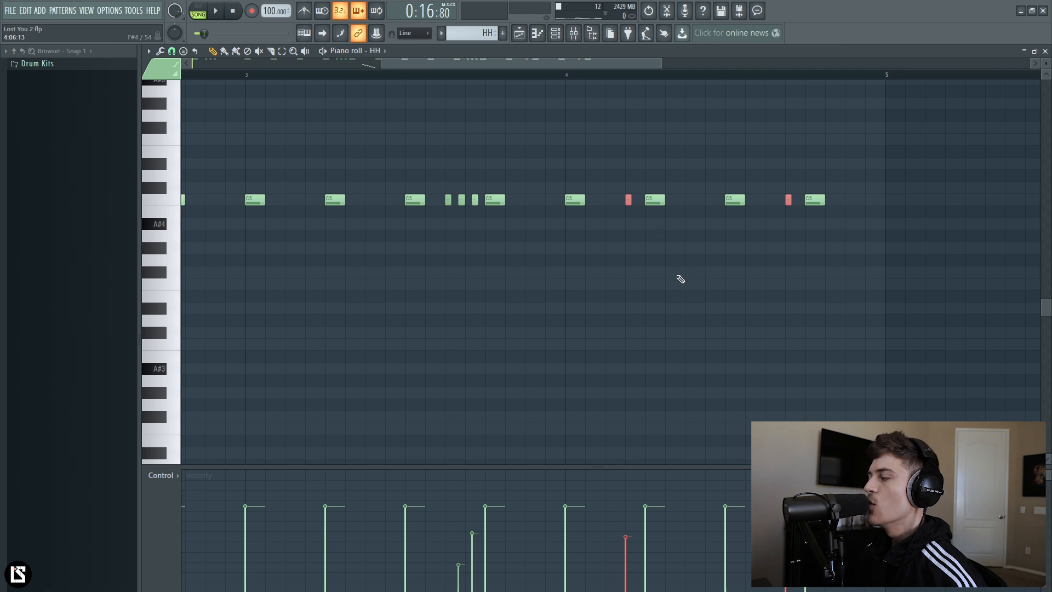
# Select the six-note descending roll in bar 2, choose the piano roll's snap value, and clear the selection
pyautogui.moveTo(662, 63); pyautogui.dragTo(529, 71)
pyautogui.moveTo(680, 70); pyautogui.dragTo(753, 74)
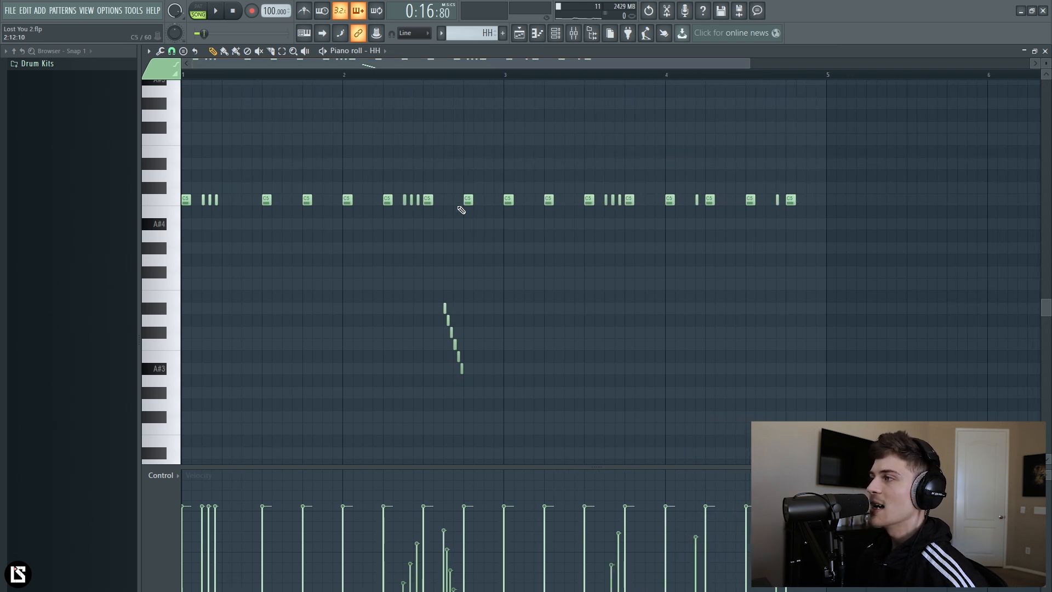
pyautogui.moveTo(397, 267); pyautogui.dragTo(548, 463)
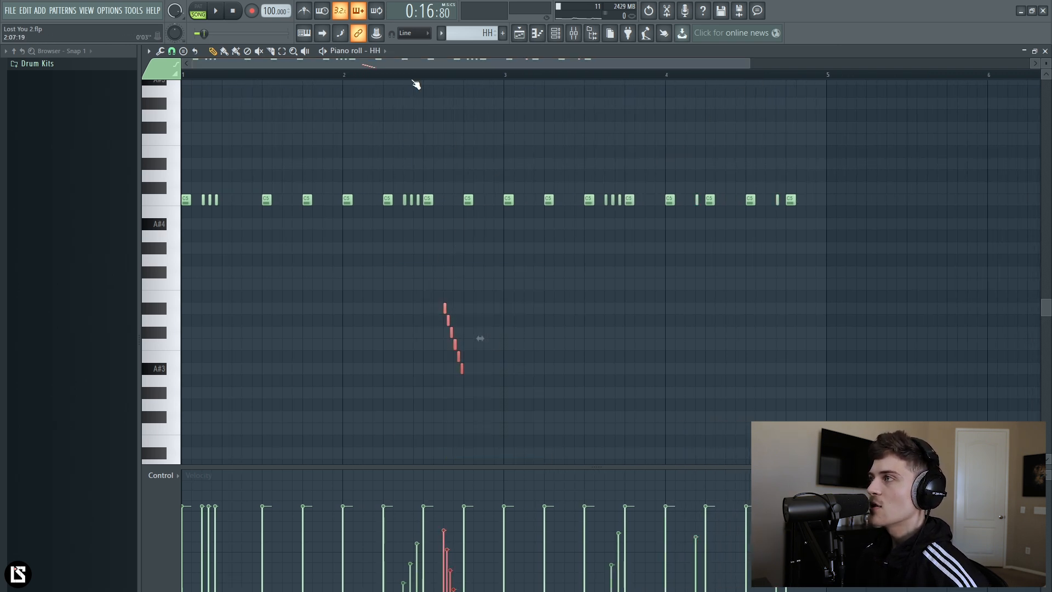
pyautogui.scroll(5, 417, 82)
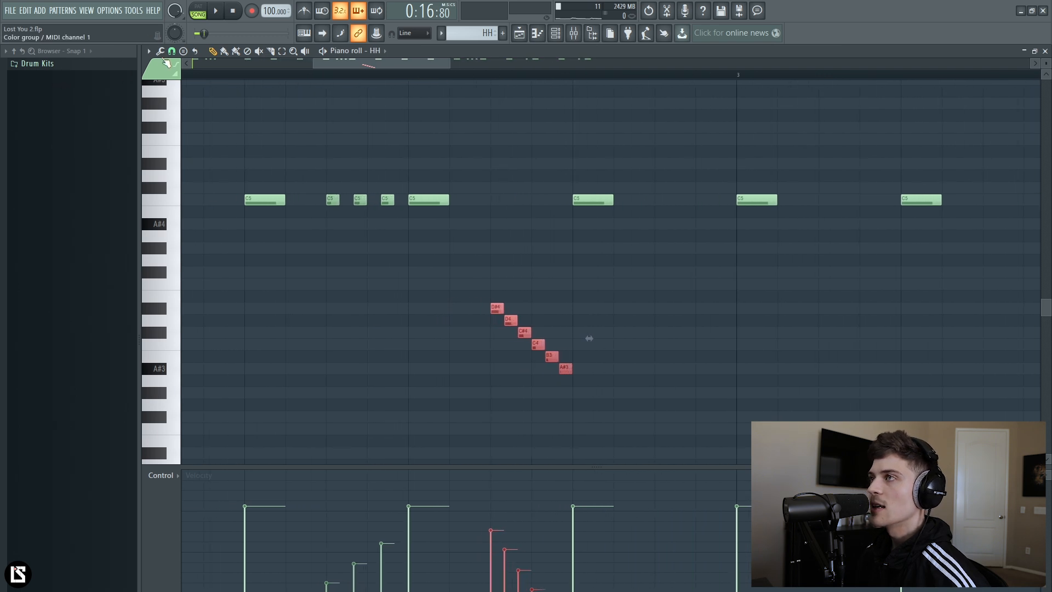
pyautogui.click(171, 51)
pyautogui.click(193, 135)
pyautogui.click(471, 250)
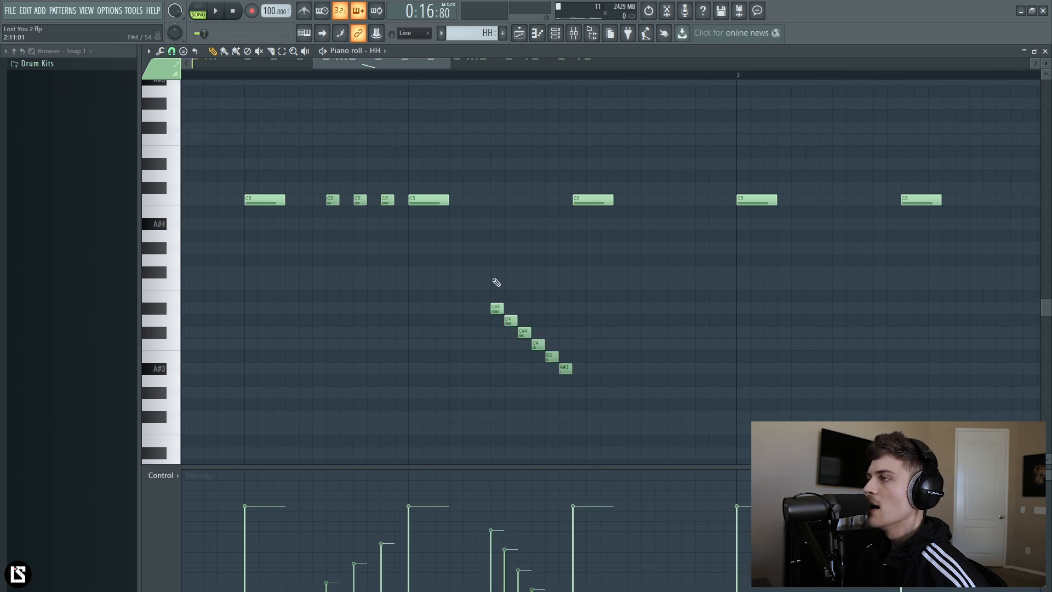
# Select the descending roll together with the C5 note that follows it, and clear the selection
pyautogui.moveTo(476, 255); pyautogui.dragTo(595, 417)
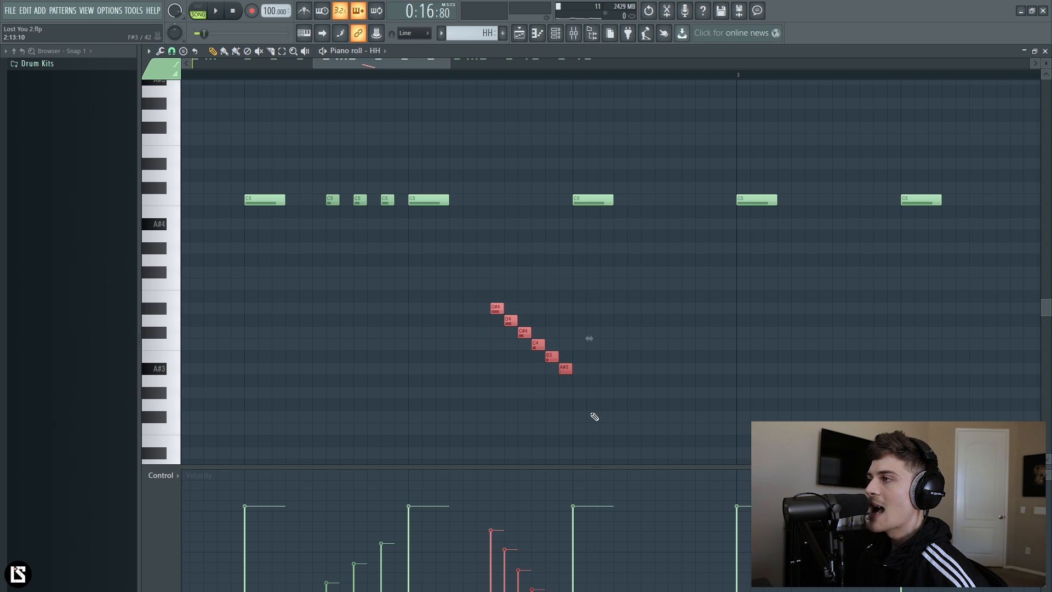
pyautogui.moveTo(596, 169); pyautogui.dragTo(614, 277)
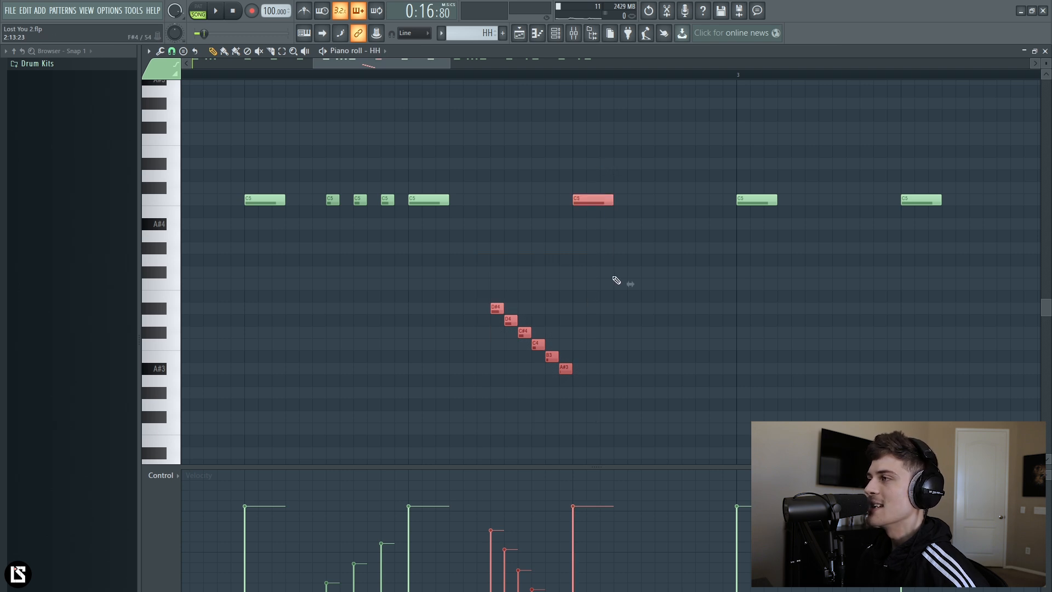
pyautogui.keyDown('ctrl'); pyautogui.click(614, 277); pyautogui.keyUp('ctrl')
# Draw a second six-note roll descending from A#4 to F4 in bar 2, and slope its velocities downward
pyautogui.click(495, 224)
pyautogui.click(508, 236)
pyautogui.click(522, 247)
pyautogui.click(536, 259)
pyautogui.click(550, 271)
pyautogui.click(563, 284)
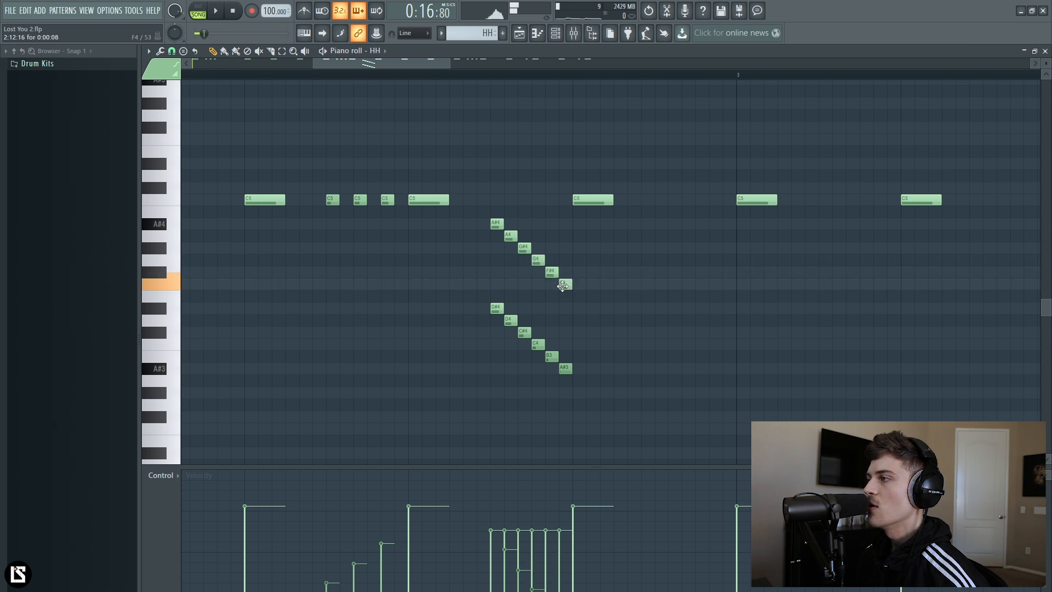
pyautogui.moveTo(493, 208); pyautogui.dragTo(573, 296)
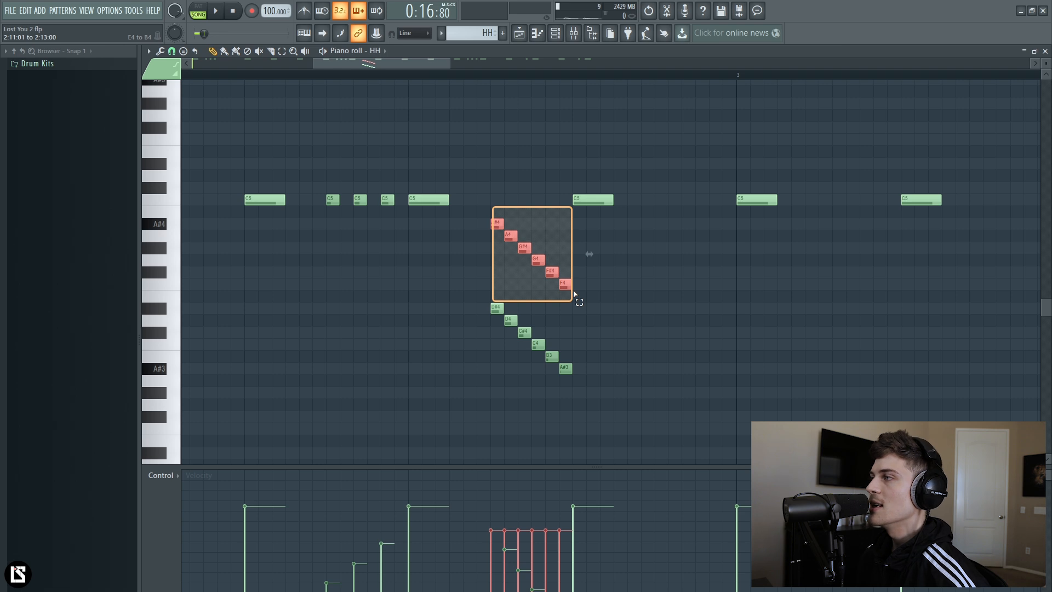
pyautogui.moveTo(477, 463); pyautogui.dragTo(575, 589)
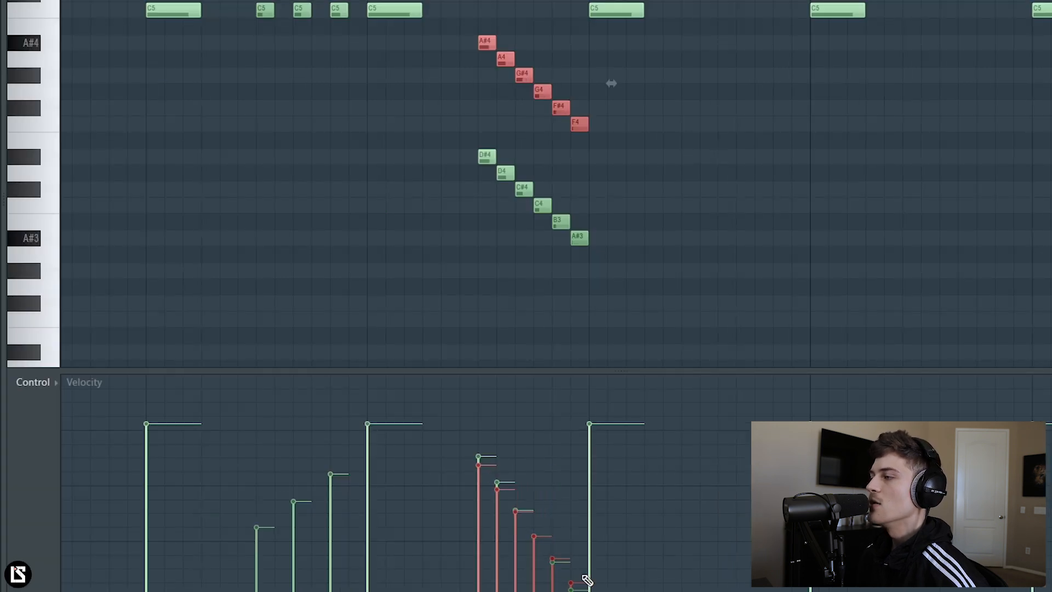
# Remove the added A#4 to F4 roll from the HH pattern
pyautogui.rightClick(484, 61)
pyautogui.rightClick(542, 92)
pyautogui.rightClick(561, 109)
pyautogui.rightClick(580, 124)
pyautogui.hotkey('ctrl', 'z')
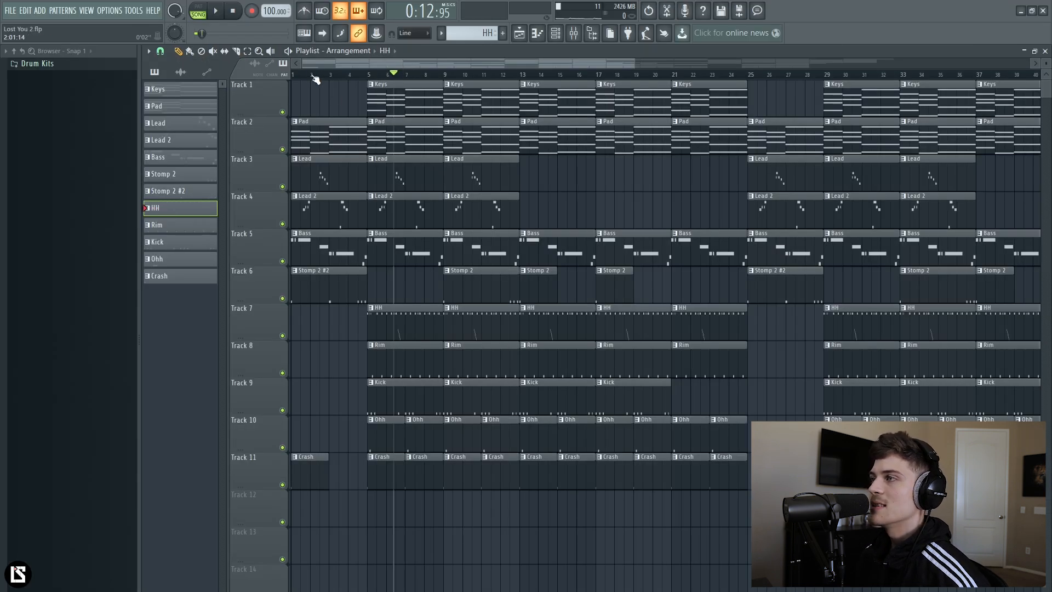
# Examine the notes of the Stomp 2 #2 pattern in the piano roll and play it from bar 4
pyautogui.doubleClick(331, 282)
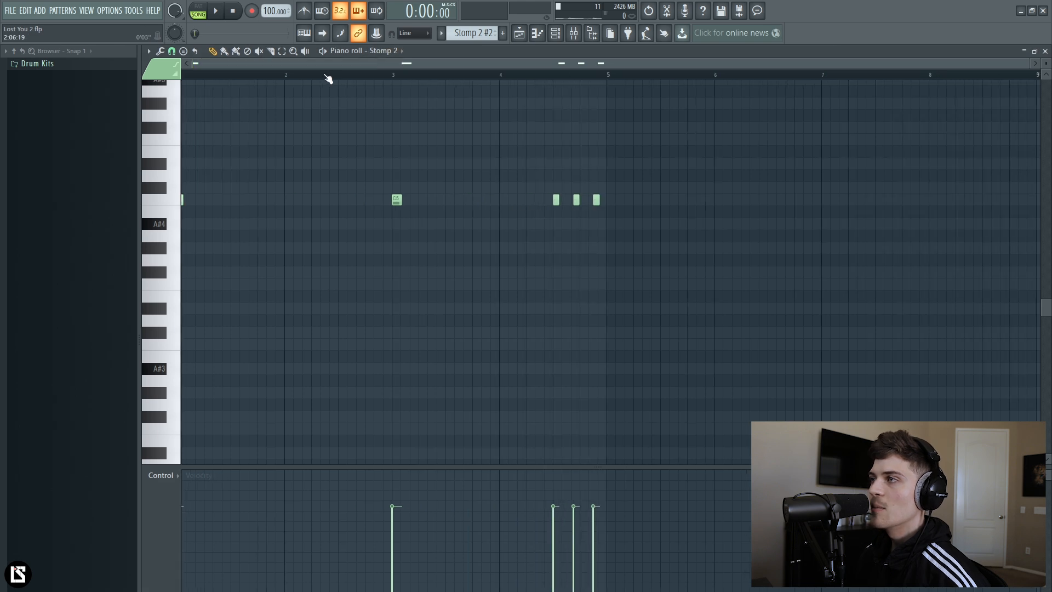
pyautogui.moveTo(434, 122); pyautogui.dragTo(4, 282)
pyautogui.moveTo(553, 150); pyautogui.dragTo(670, 249)
pyautogui.click(562, 263)
pyautogui.click(509, 77)
pyautogui.press('space')
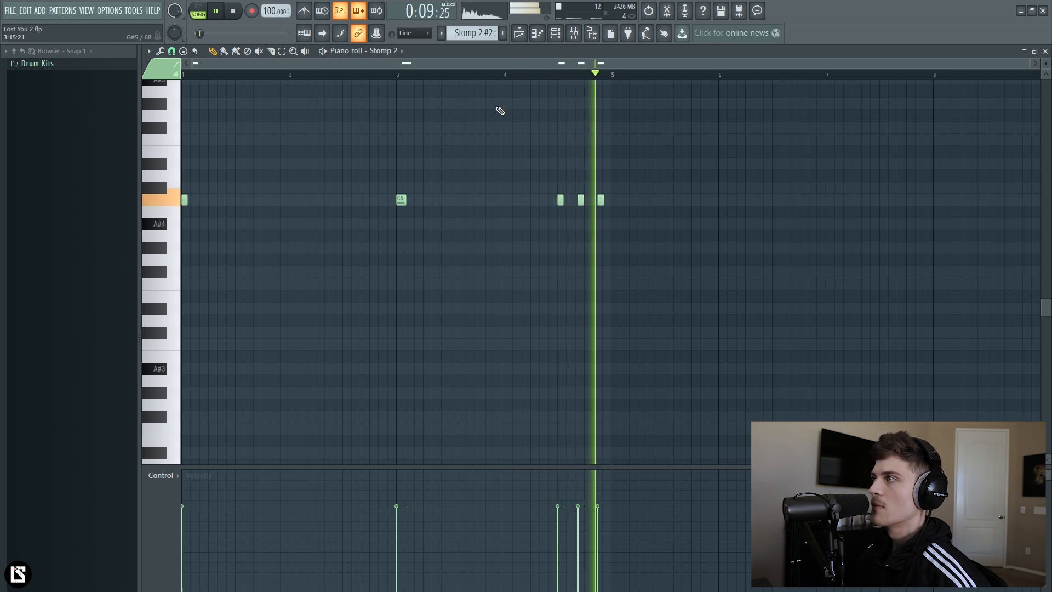
pyautogui.press('space')
# Show the note panning of the Stomp 2 #2 pattern, inspect its last three notes, and return to the playlist
pyautogui.click(161, 475)
pyautogui.click(199, 498)
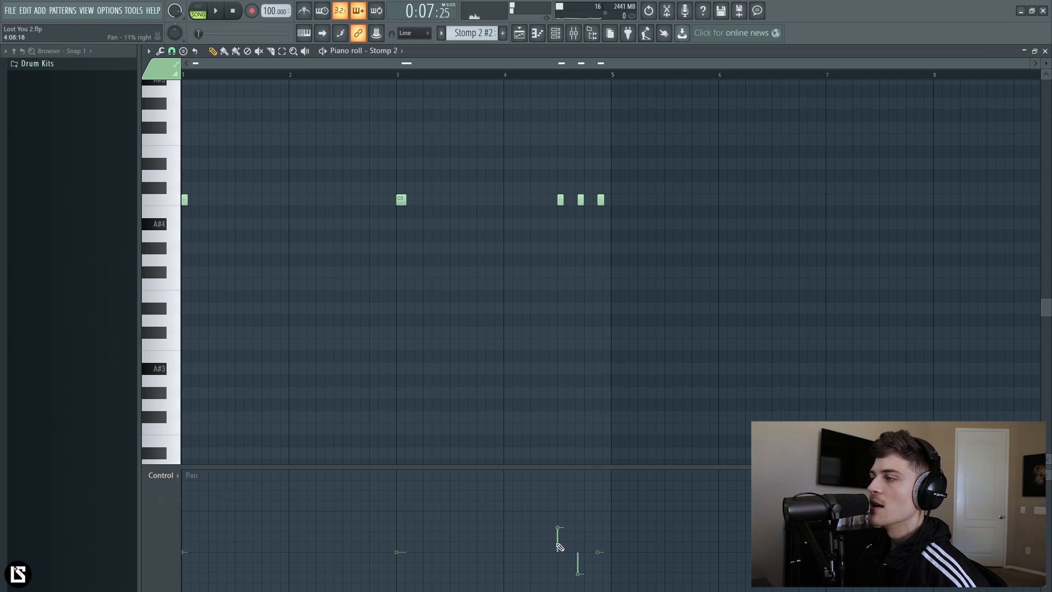
pyautogui.moveTo(533, 141); pyautogui.dragTo(624, 234)
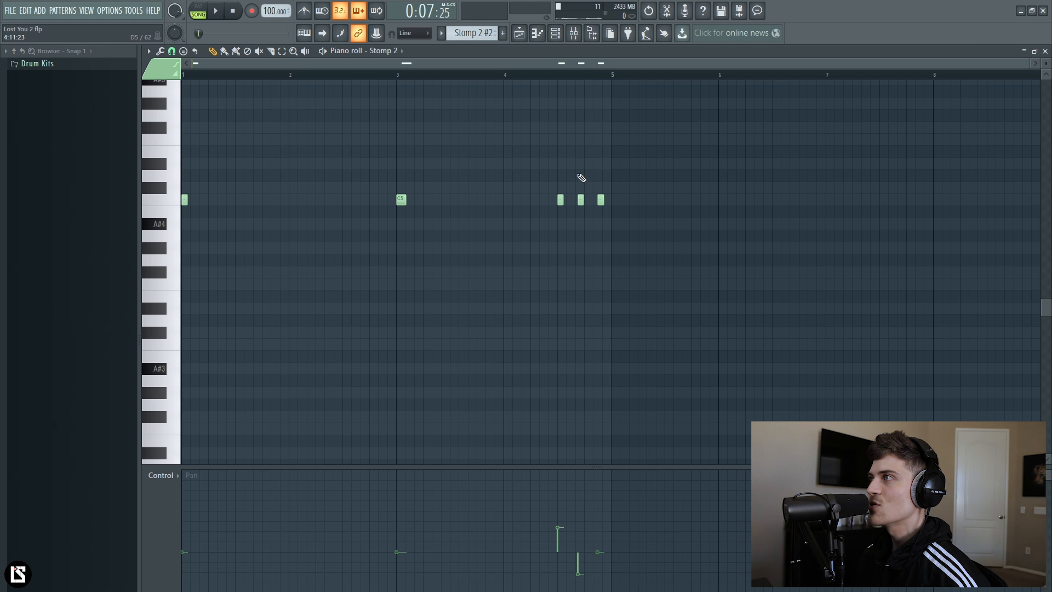
pyautogui.click(520, 36)
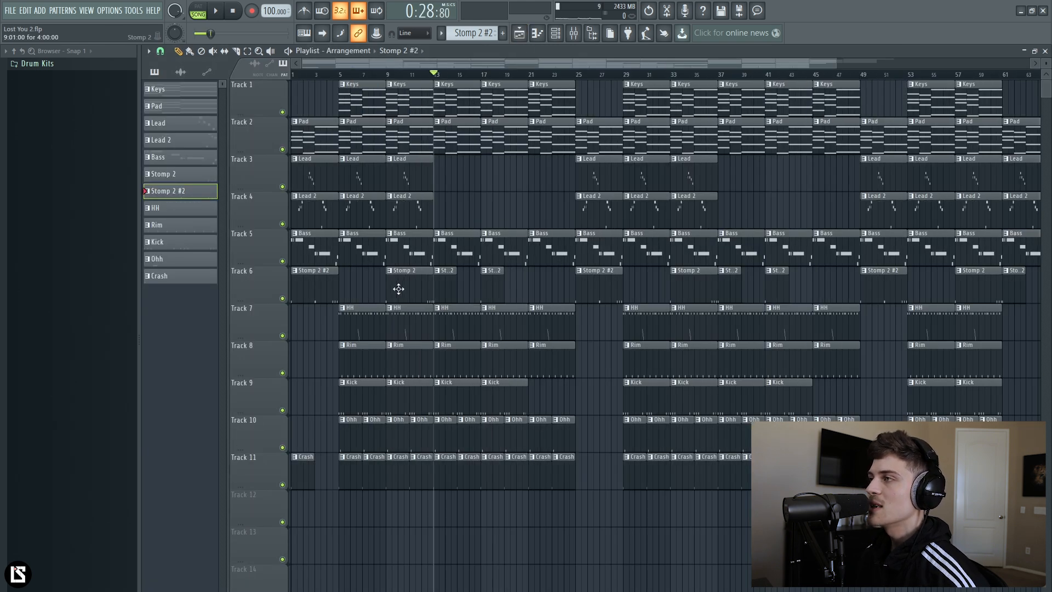
pyautogui.click(399, 288)
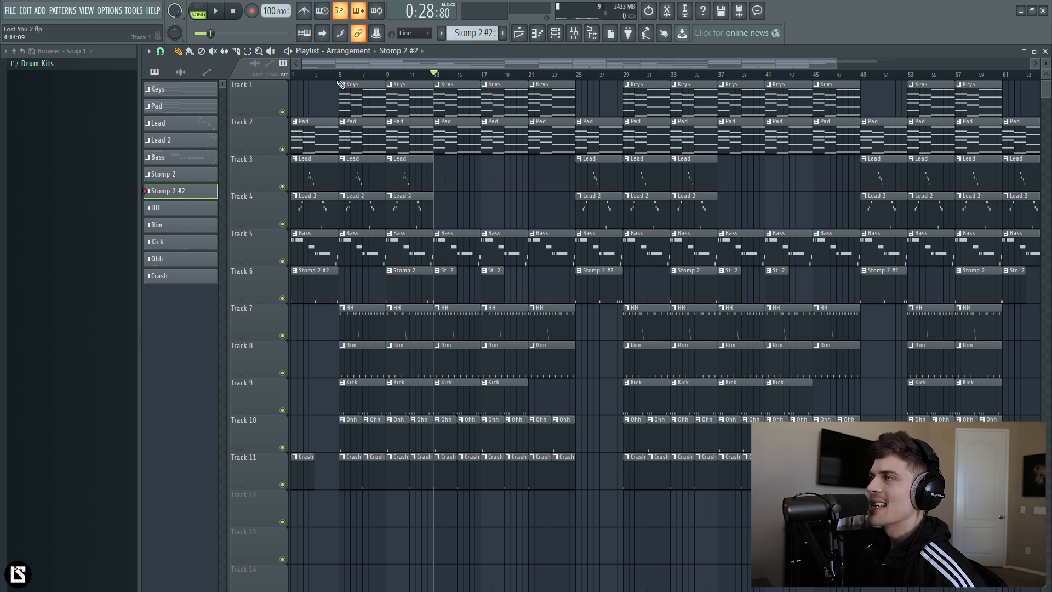
# Play the arrangement and place the playhead at bar 5
pyautogui.press('space')
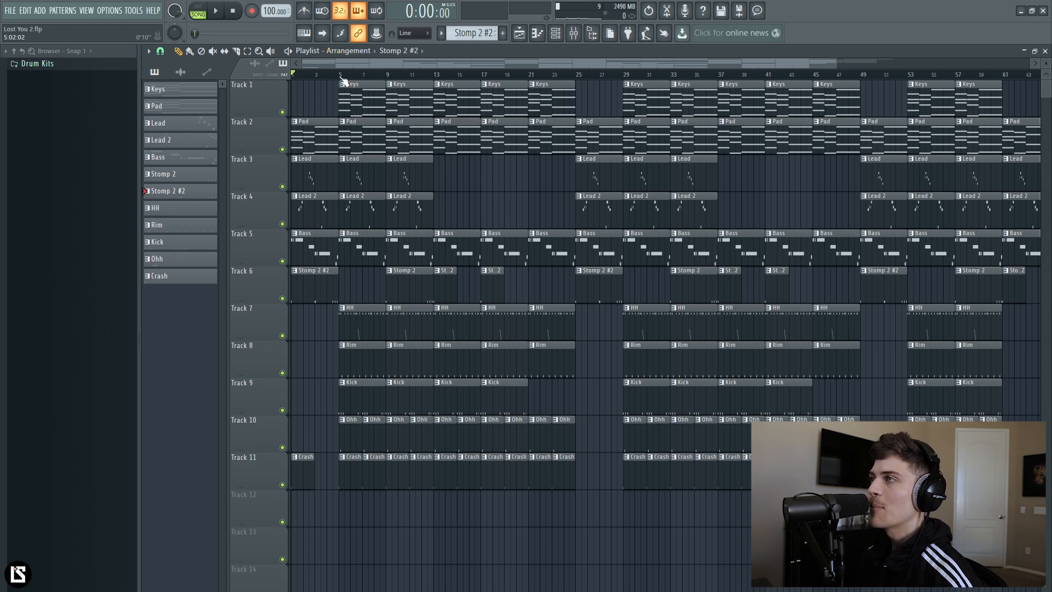
pyautogui.scroll(5, 342, 80)
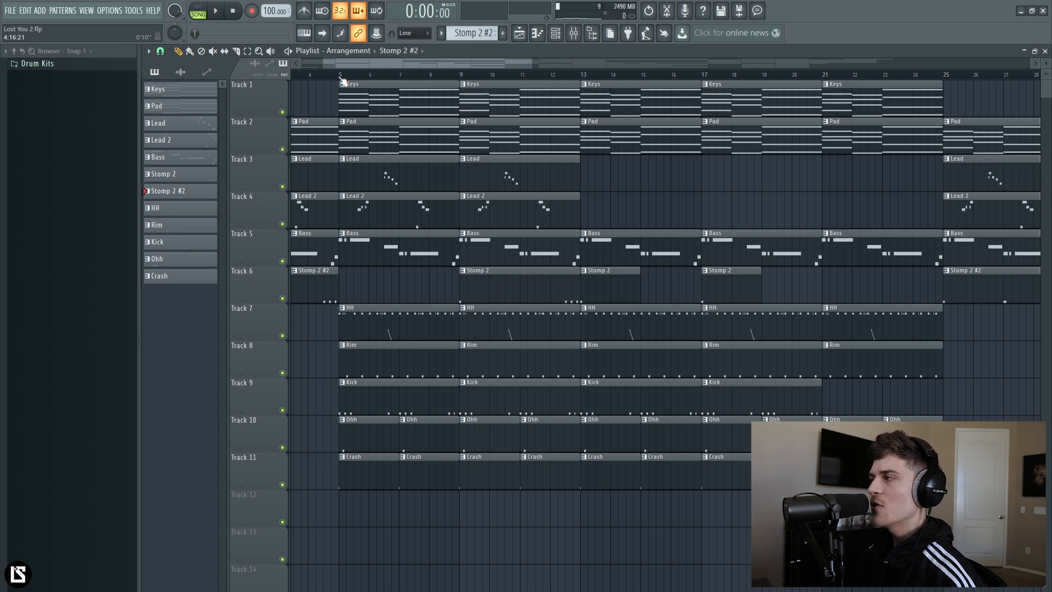
pyautogui.click(341, 75)
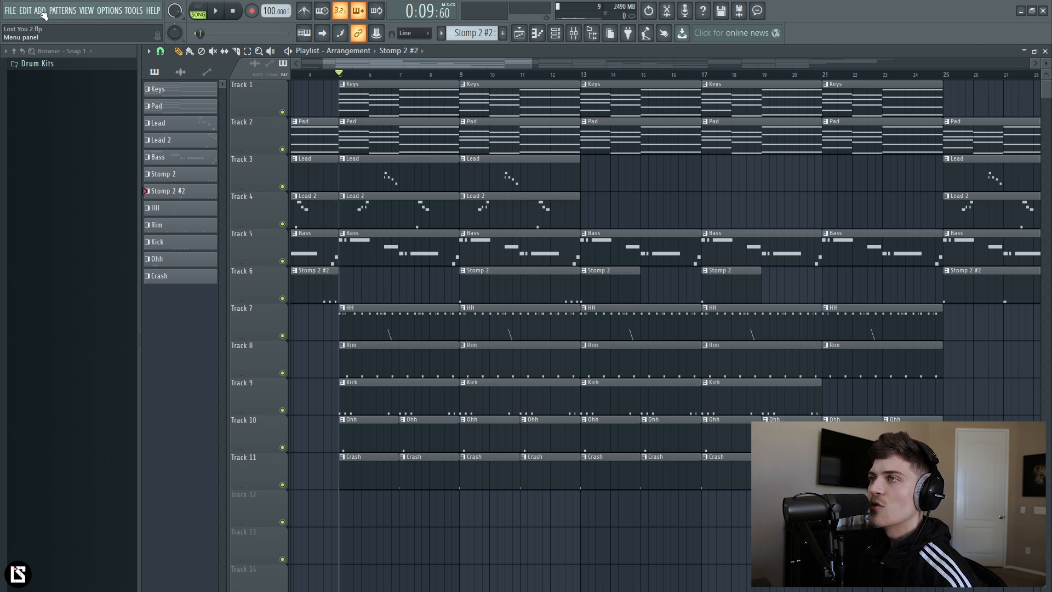
# Add a GMS synthesizer channel and choose the Basic Acid Bass preset from its Basses bank
pyautogui.click(40, 10)
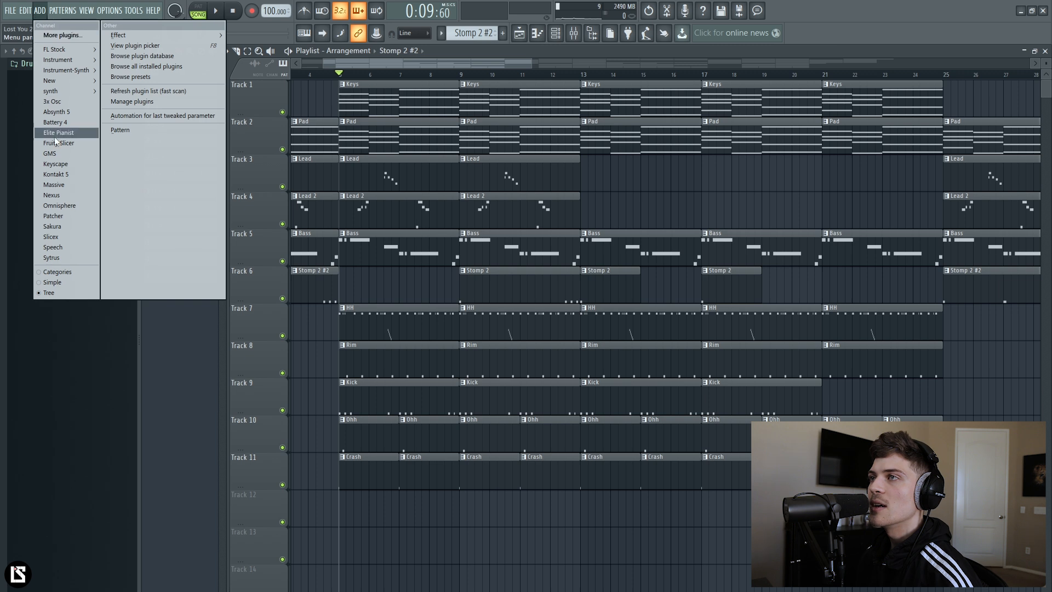
pyautogui.click(55, 154)
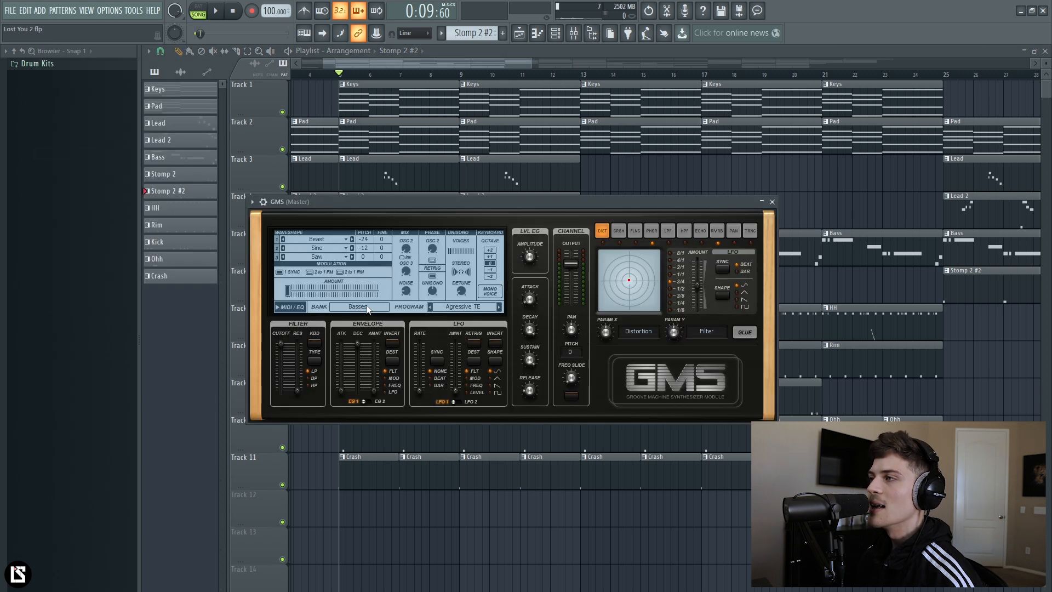
pyautogui.click(459, 308)
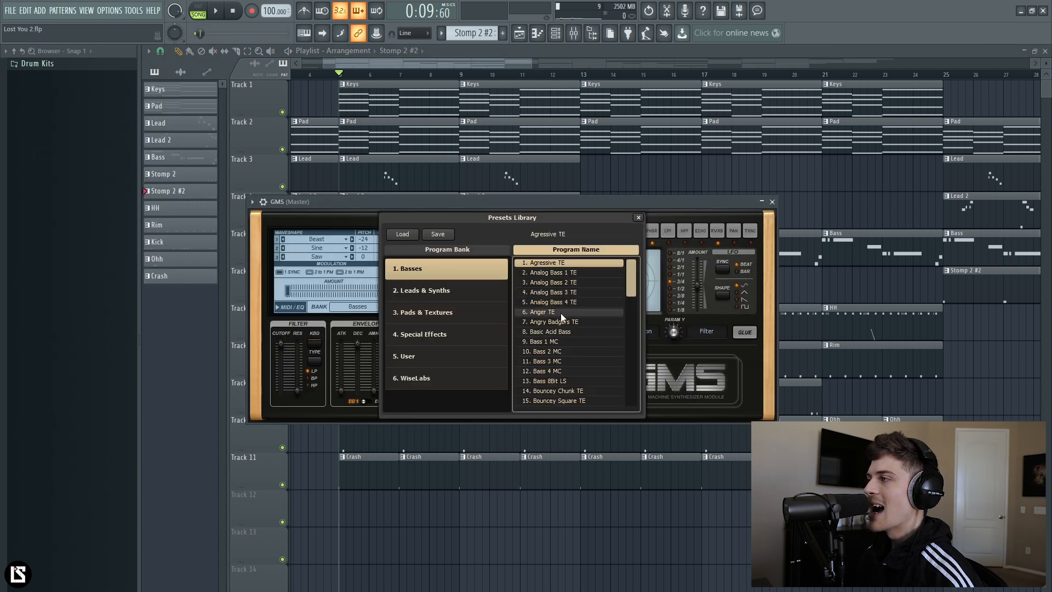
pyautogui.click(563, 332)
# Delete the GMS channel and close the channel rack
pyautogui.rightClick(236, 381)
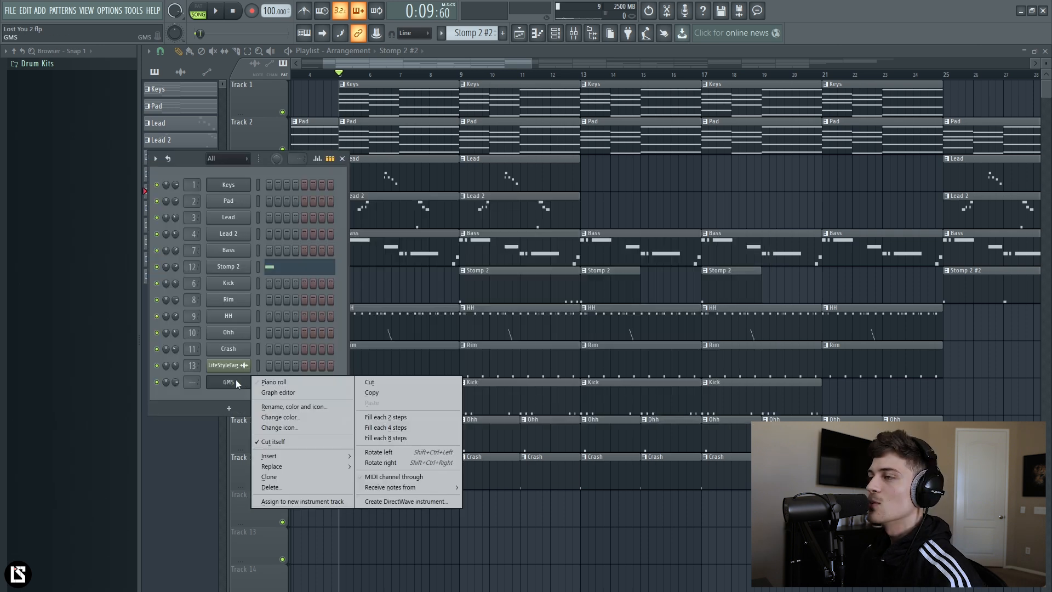
pyautogui.click(274, 488)
pyautogui.press('Return')
pyautogui.press('F6')
# Play the full arrangement from the beginning
pyautogui.press('Home')
pyautogui.scroll(-4, 344, 99)
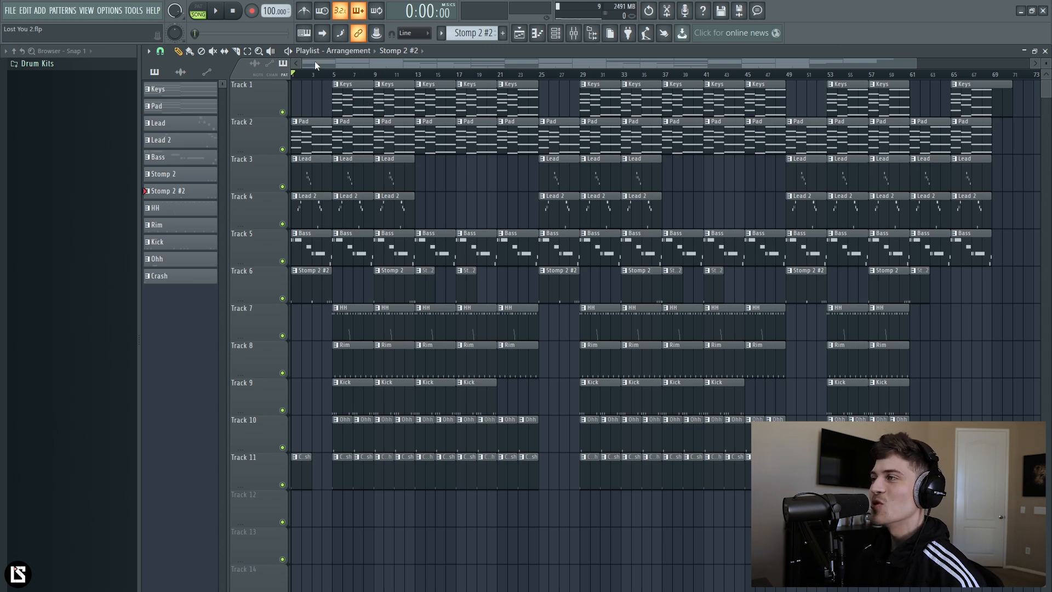
pyautogui.press('space')
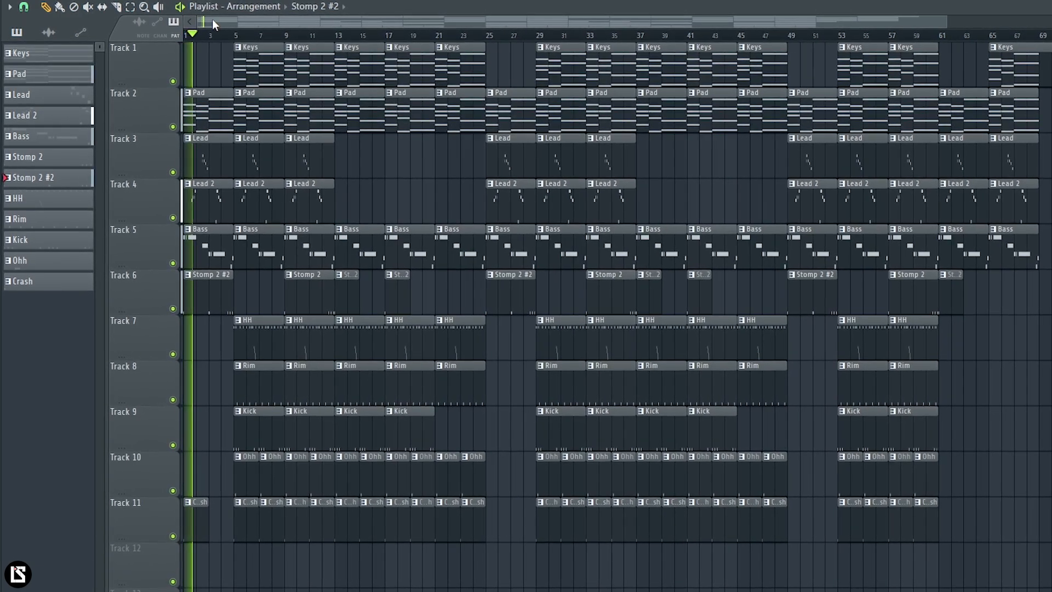